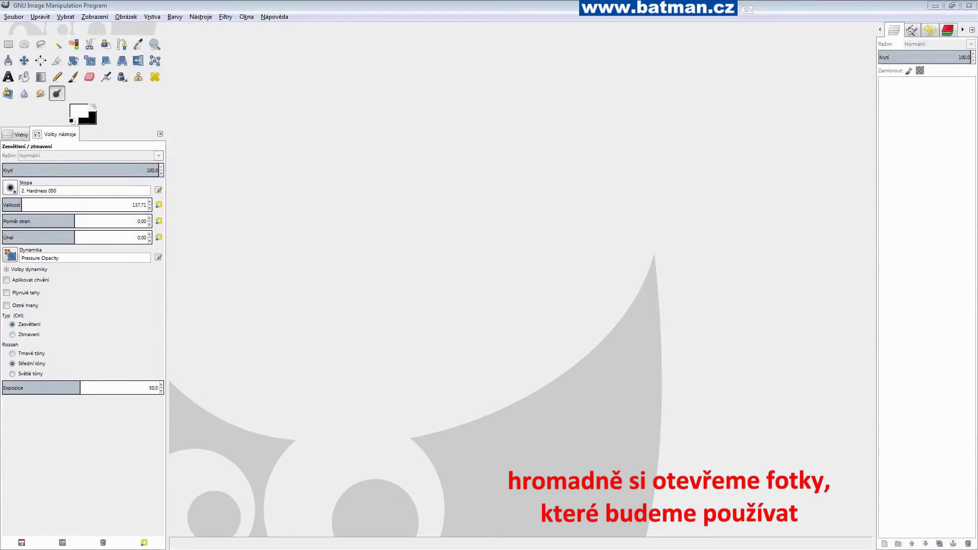
Open divka.JPG, more1.jpg, more2.jpg and vlajka.jpg from the GIMP2 folder as layers of one image
{"action": "left_click", "coordinate": [13, 17]}
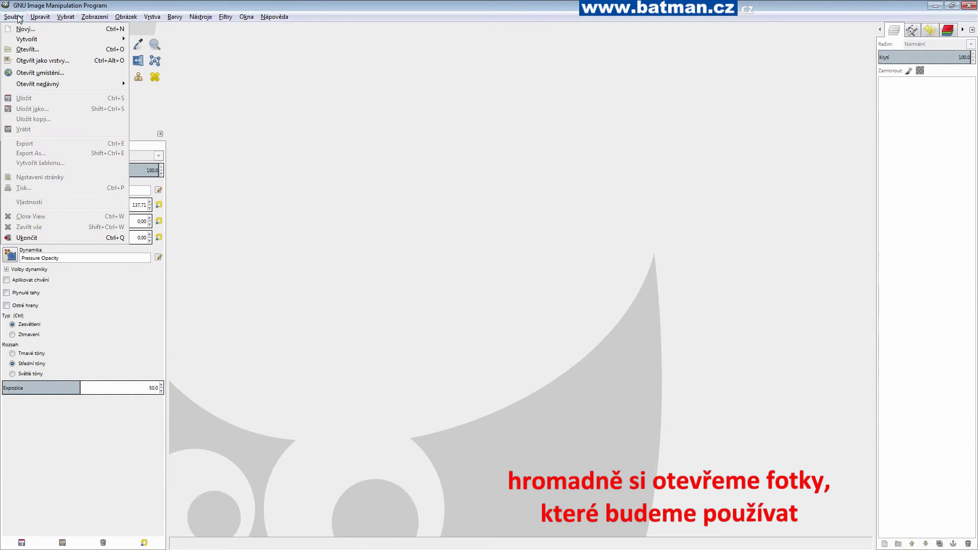
{"action": "left_click", "coordinate": [49, 61]}
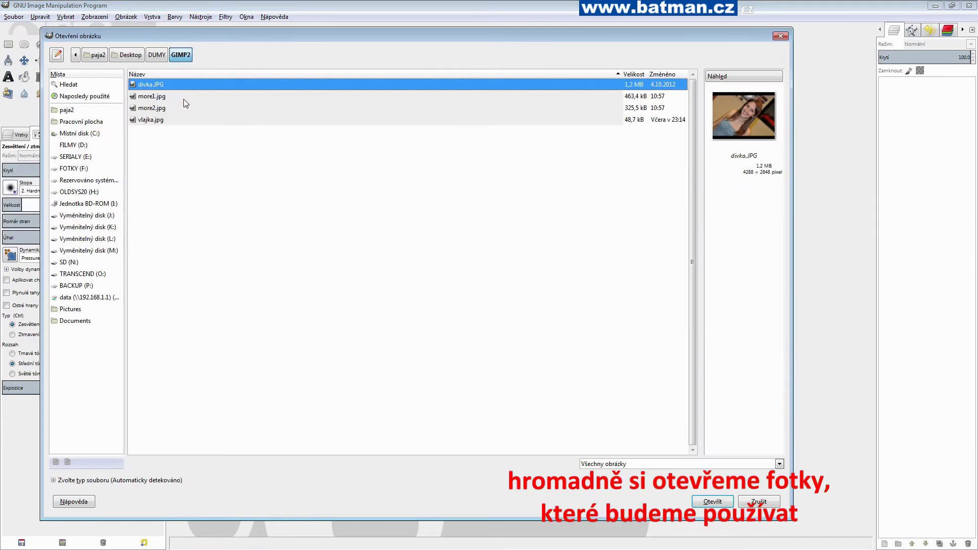
{"action": "left_click", "coordinate": [171, 97]}
{"action": "left_click", "coordinate": [163, 118]}
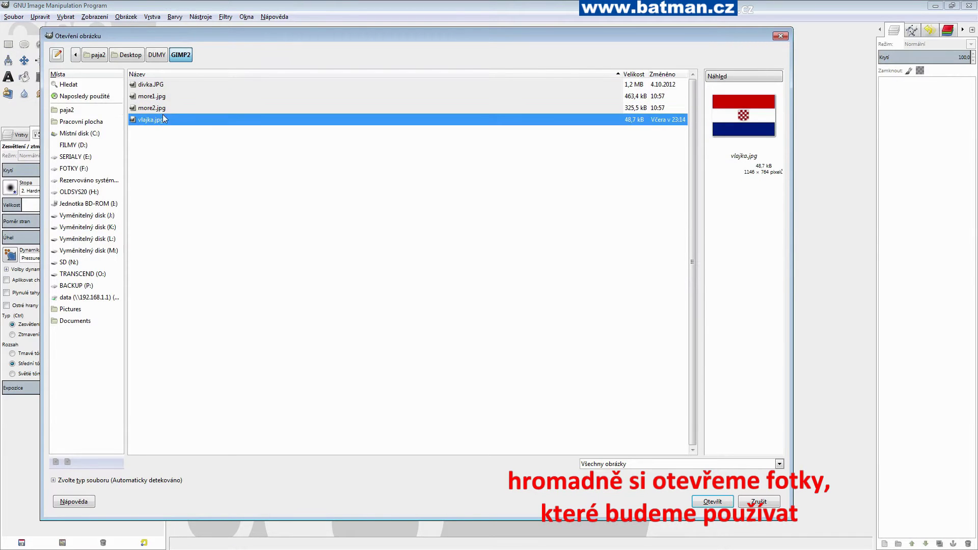
{"action": "left_click", "coordinate": [159, 86], "text": "shift"}
{"action": "left_click", "coordinate": [713, 501]}
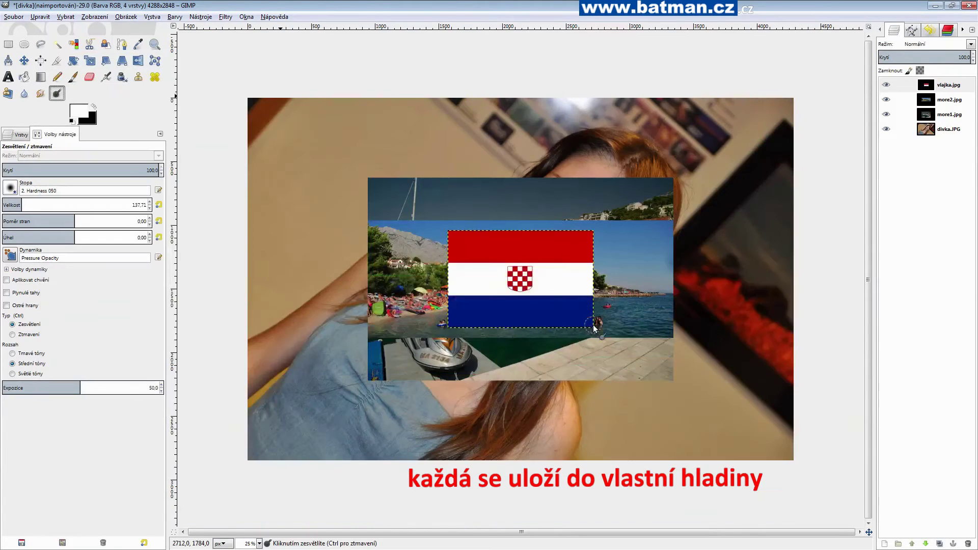
Hide the vlajka, more2 and more1 layers and move divka.JPG to the top of the stack
{"action": "left_click", "coordinate": [887, 87]}
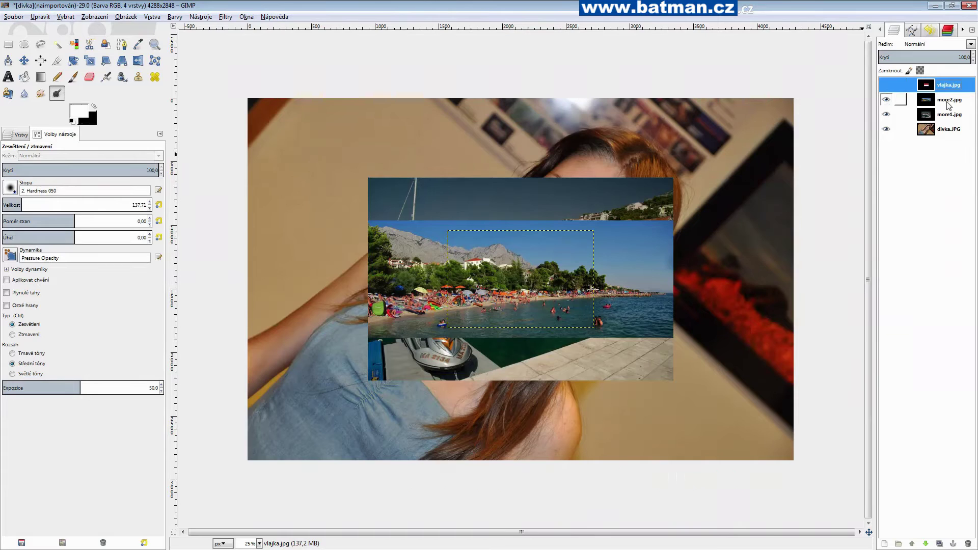
{"action": "left_click", "coordinate": [886, 99]}
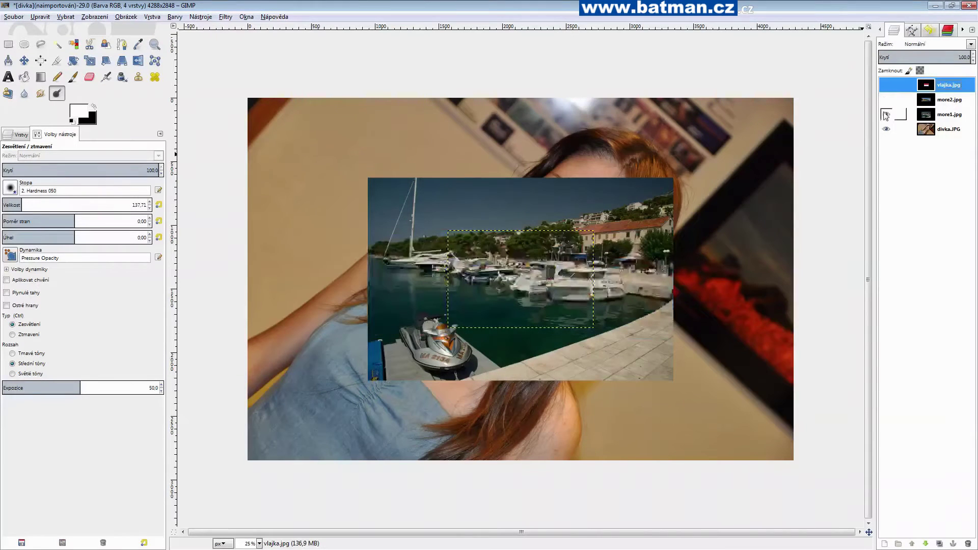
{"action": "left_click", "coordinate": [886, 115]}
{"action": "left_click_drag", "start_coordinate": [949, 130], "coordinate": [947, 83]}
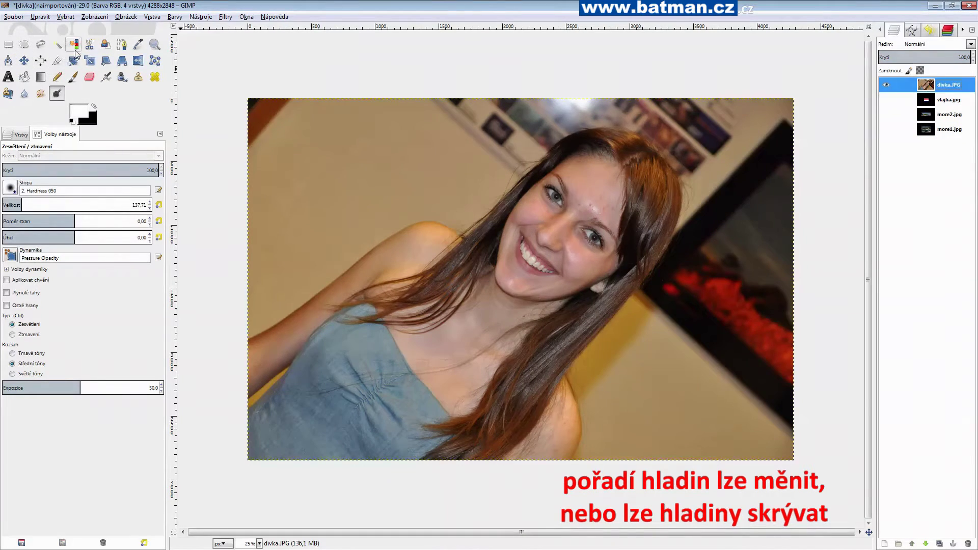
Nudge the girl layer slightly, then rotate it about -42° so she stands upright
{"action": "left_click", "coordinate": [24, 60]}
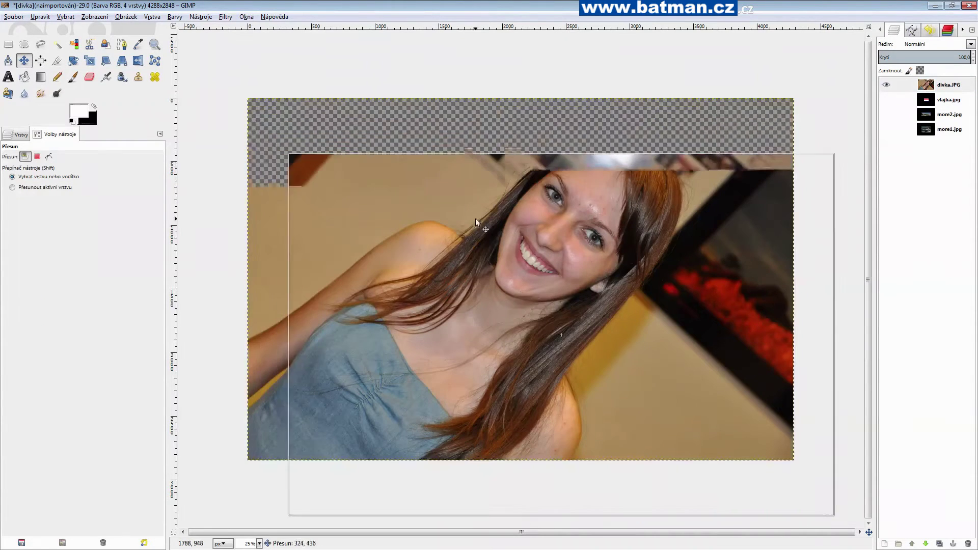
{"action": "left_click_drag", "start_coordinate": [414, 167], "coordinate": [427, 172]}
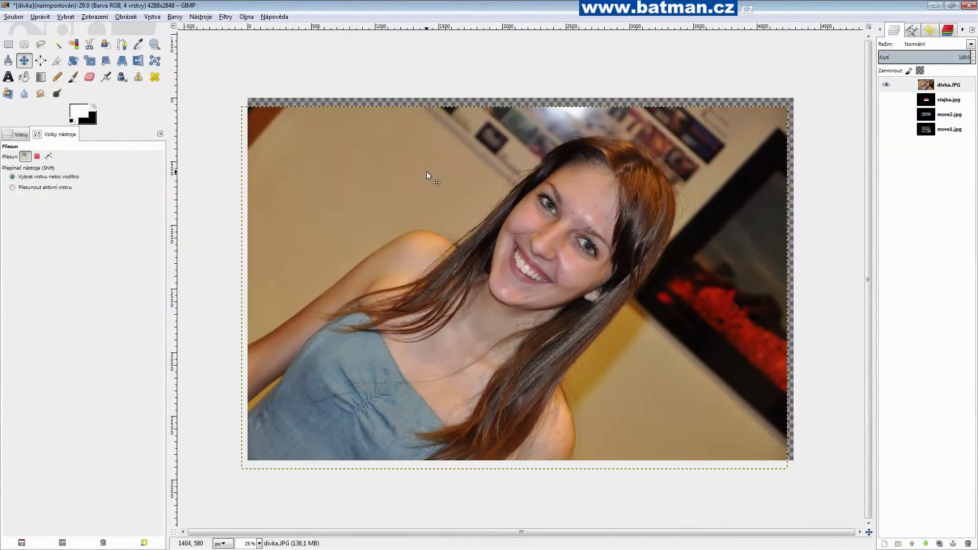
{"action": "left_click", "coordinate": [72, 61]}
{"action": "left_click", "coordinate": [389, 141]}
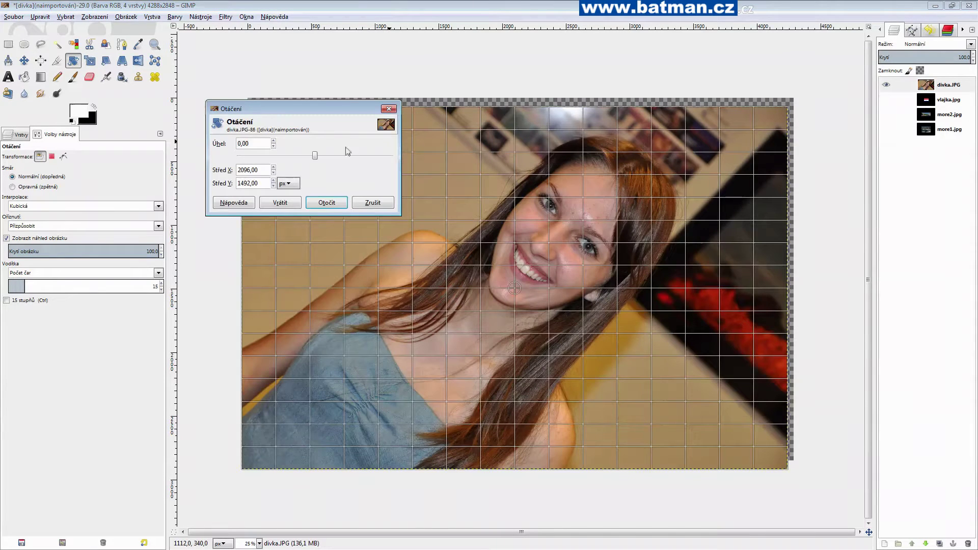
{"action": "left_click_drag", "start_coordinate": [315, 155], "coordinate": [297, 158]}
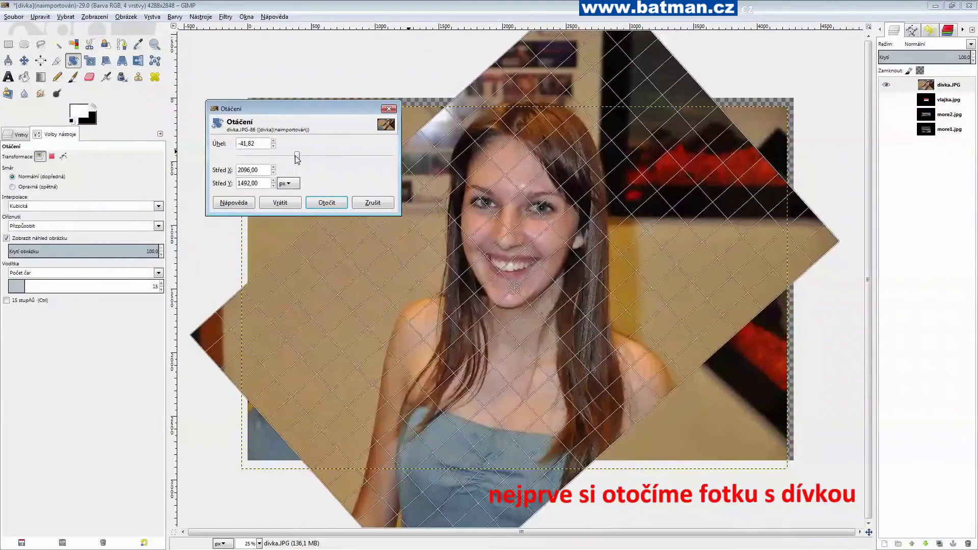
{"action": "left_click", "coordinate": [323, 202]}
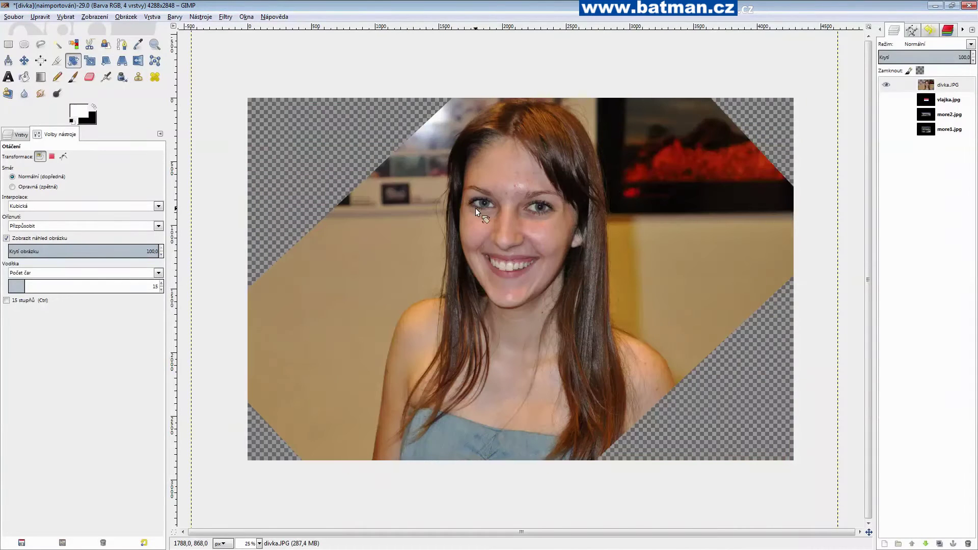
{"action": "scroll", "coordinate": [501, 214], "scroll_direction": "up", "scroll_amount": 3, "text": "ctrl"}
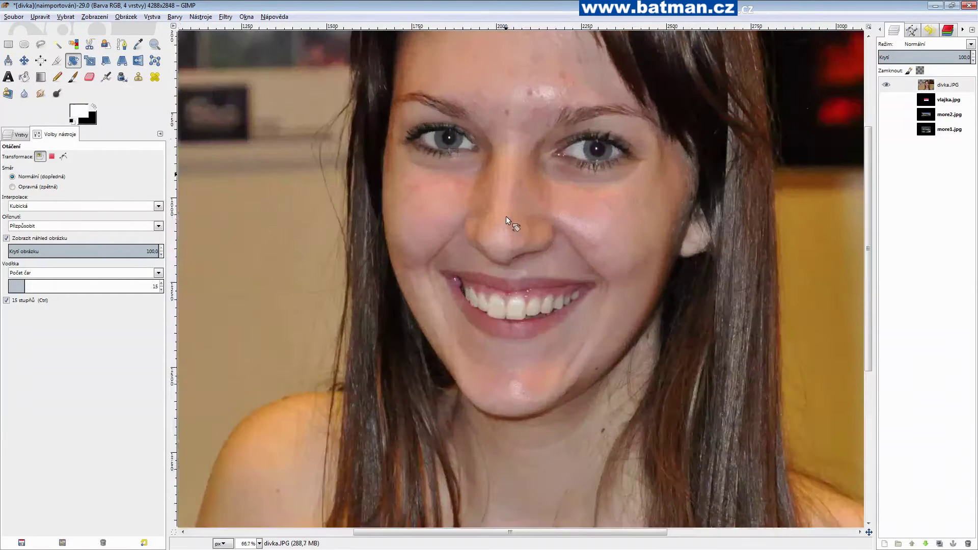
{"action": "left_click_drag", "start_coordinate": [869, 265], "coordinate": [872, 241]}
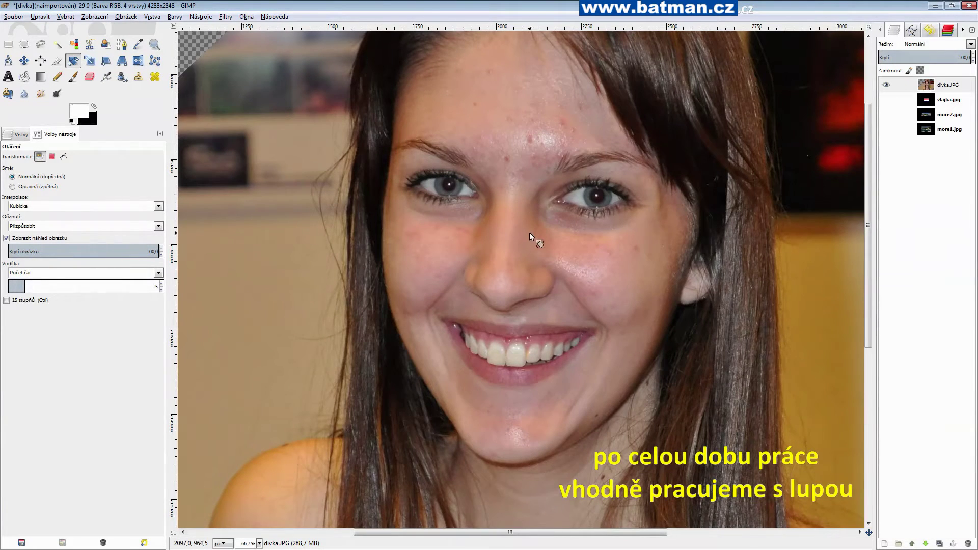
{"action": "scroll", "coordinate": [527, 236], "scroll_direction": "down", "scroll_amount": 1}
{"action": "scroll", "coordinate": [527, 236], "scroll_direction": "down", "scroll_amount": 1}
{"action": "scroll", "coordinate": [527, 237], "scroll_direction": "up", "scroll_amount": 1}
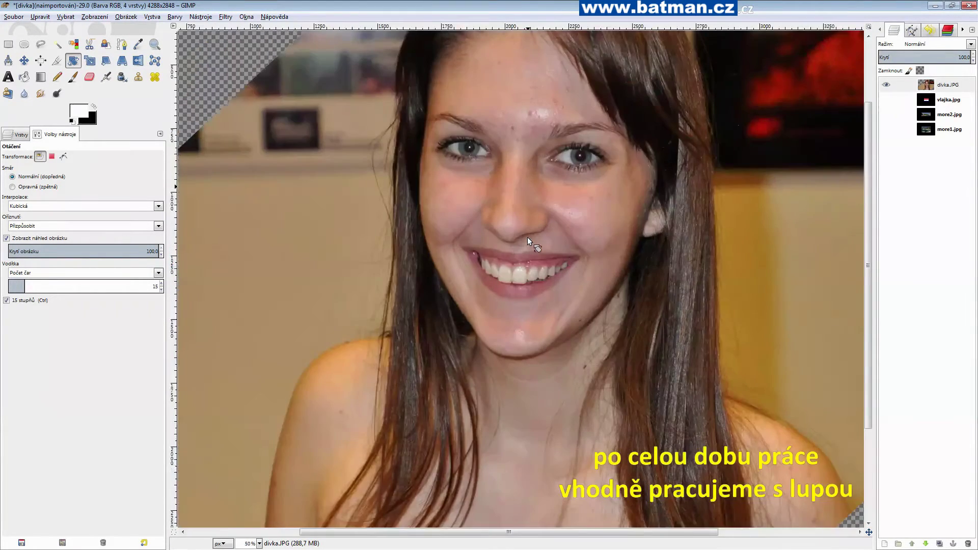
{"action": "scroll", "coordinate": [531, 117], "scroll_direction": "up", "scroll_amount": 1}
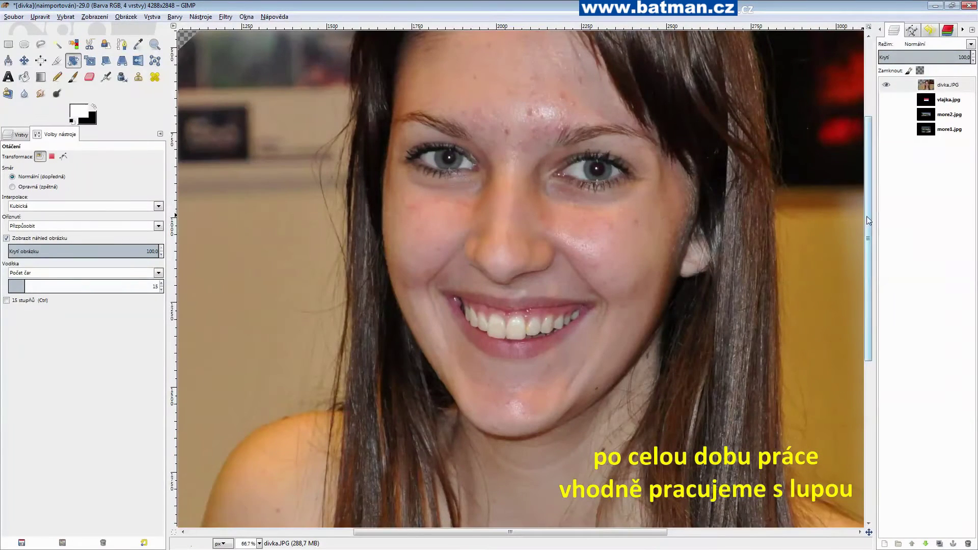
{"action": "left_click_drag", "start_coordinate": [866, 219], "coordinate": [866, 171]}
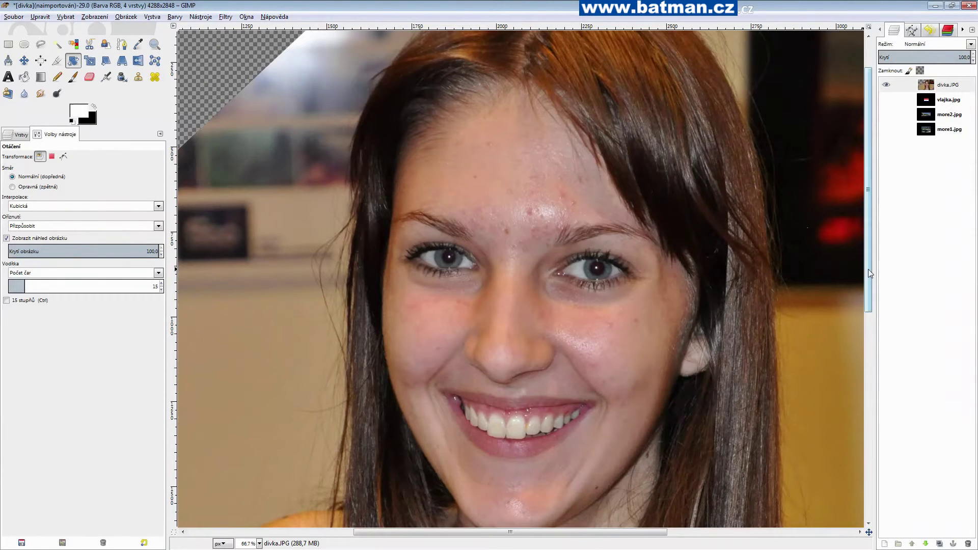
{"action": "left_click_drag", "start_coordinate": [870, 273], "coordinate": [870, 255]}
{"action": "key", "text": "1"}
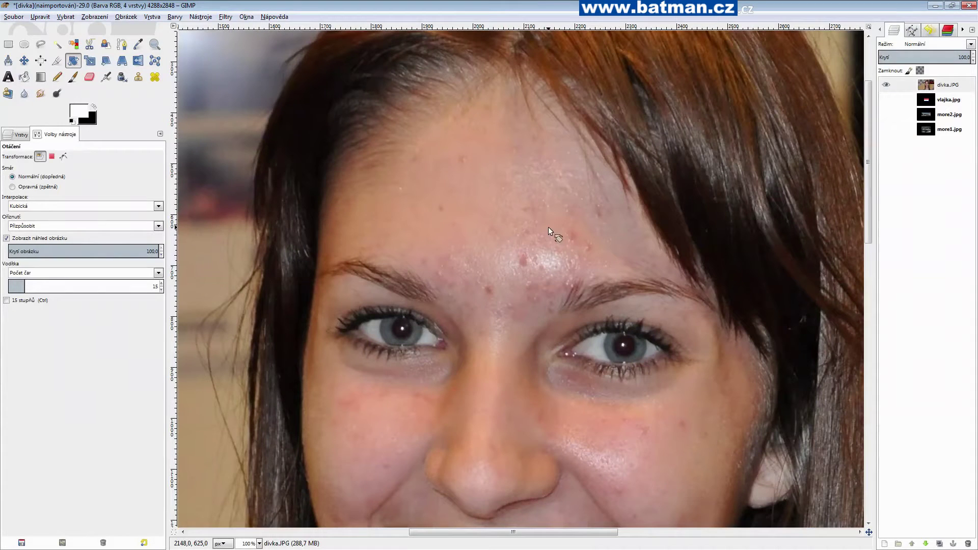
Set up the Heal tool with opacity 64.4 and brush size about 92.14, viewing at 100%
{"action": "left_click", "coordinate": [154, 77]}
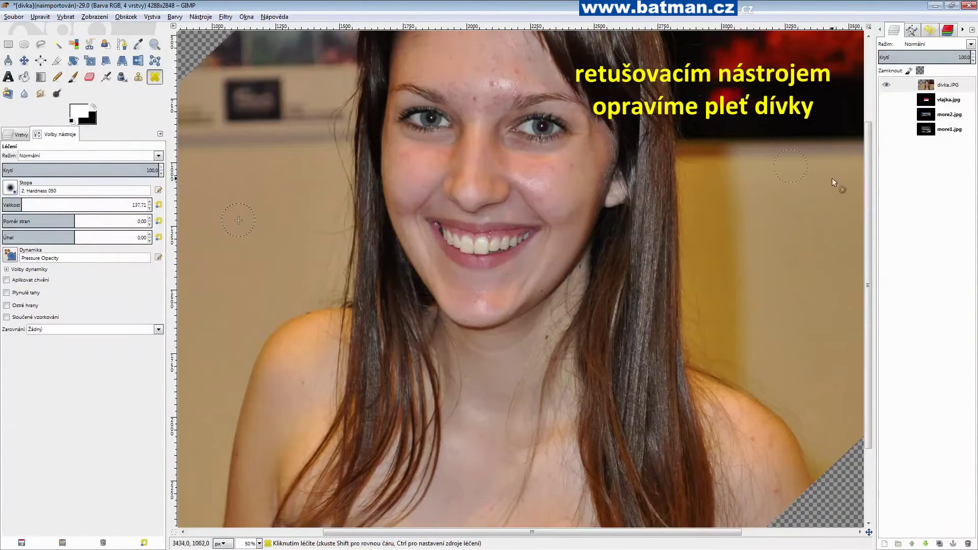
{"action": "left_click_drag", "start_coordinate": [867, 191], "coordinate": [748, 160]}
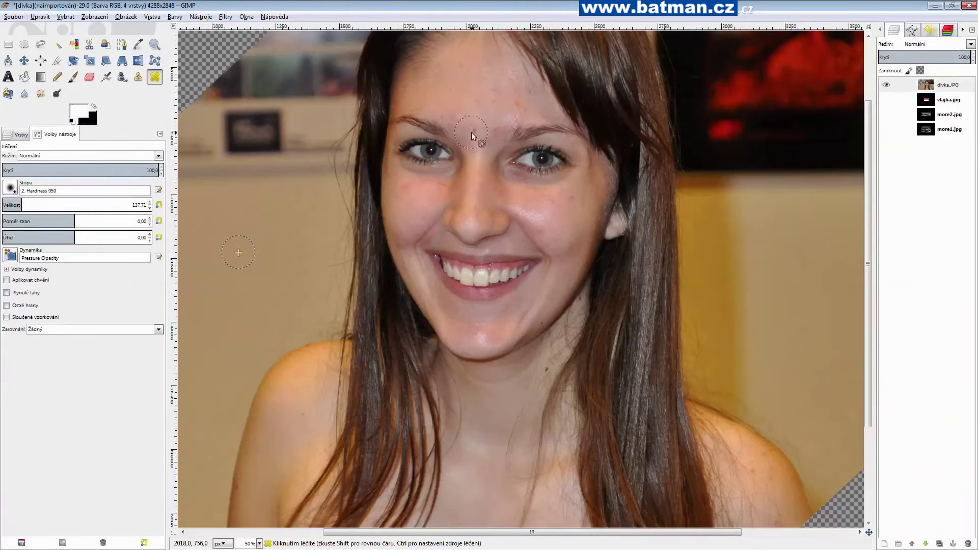
{"action": "left_click", "coordinate": [152, 171]}
{"action": "left_click_drag", "start_coordinate": [152, 171], "coordinate": [138, 171]}
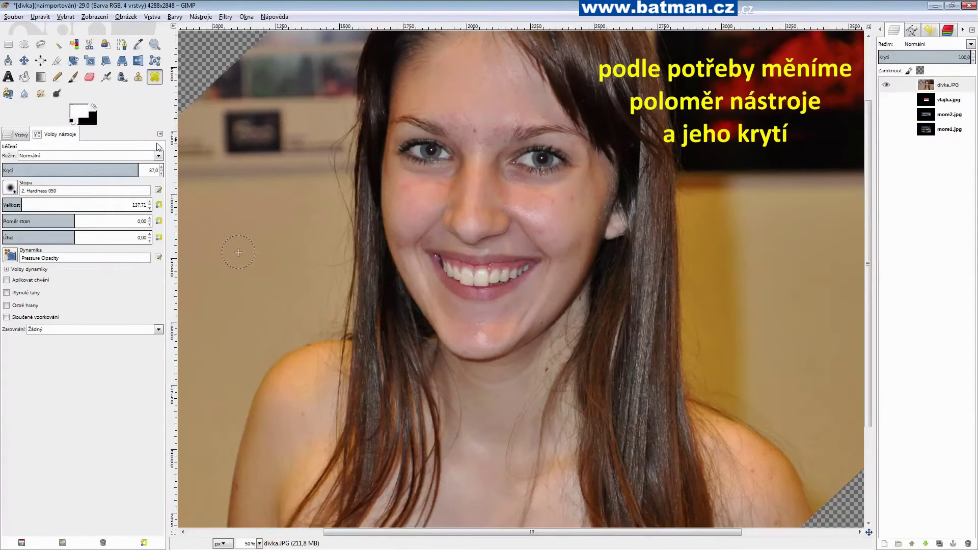
{"action": "left_click_drag", "start_coordinate": [140, 171], "coordinate": [35, 171]}
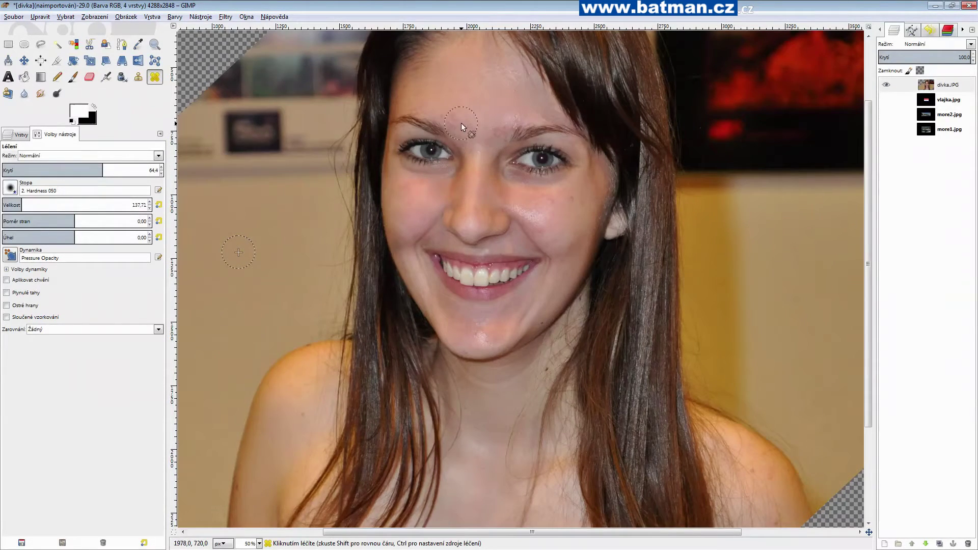
{"action": "left_click_drag", "start_coordinate": [20, 205], "coordinate": [16, 204]}
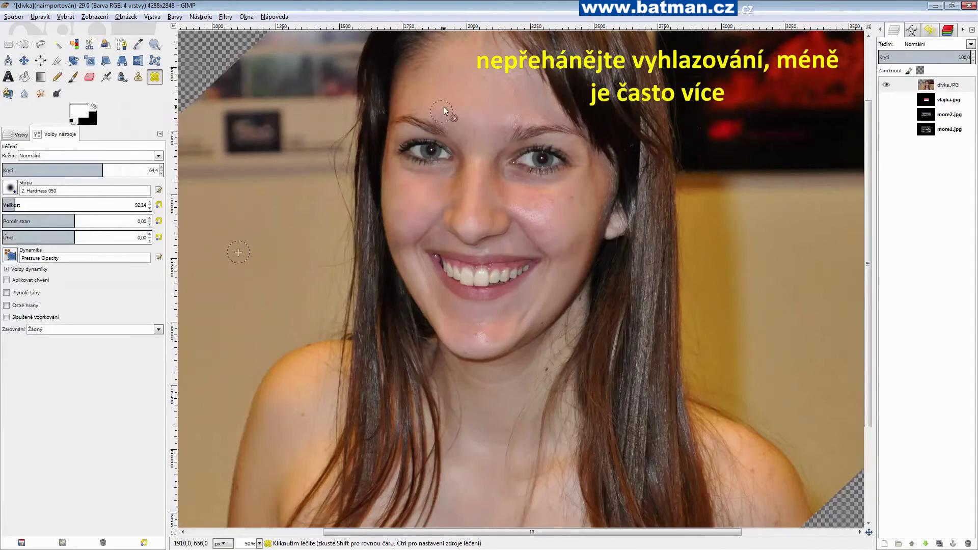
{"action": "key", "text": "1"}
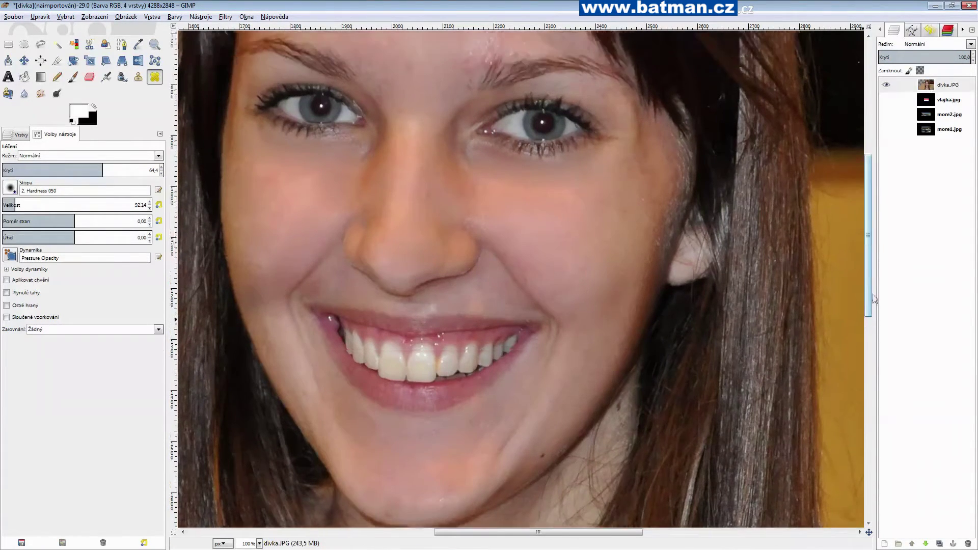
Scroll the view over the girl's face to inspect the forehead and cheeks
{"action": "scroll", "coordinate": [869, 241], "scroll_direction": "up", "scroll_amount": 5}
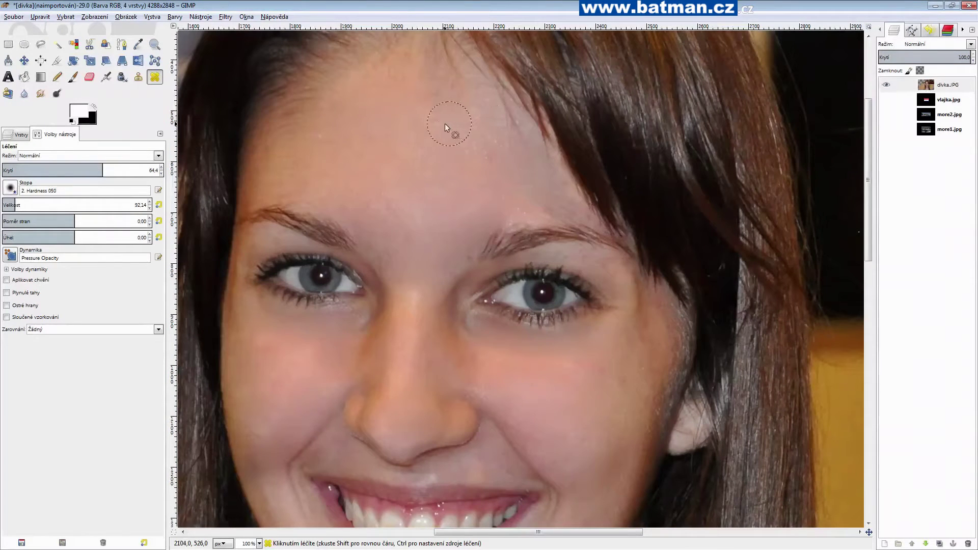
{"action": "scroll", "coordinate": [466, 215], "scroll_direction": "down", "scroll_amount": 2}
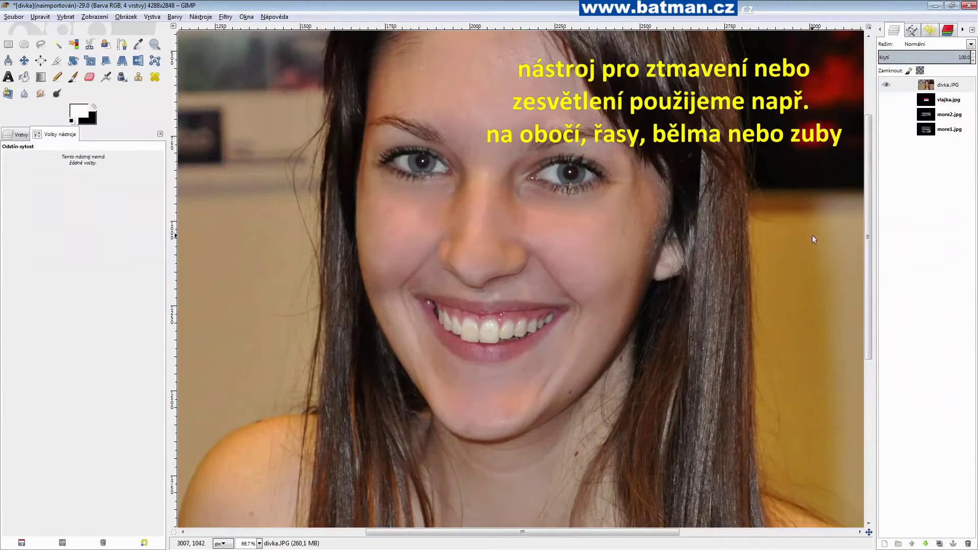
With a Dodge/Burn brush of about 60, darken the outer-corner lashes and the eyebrow
{"action": "scroll", "coordinate": [869, 237], "scroll_direction": "down", "scroll_amount": 1}
{"action": "scroll", "coordinate": [868, 250], "scroll_direction": "down", "scroll_amount": 1}
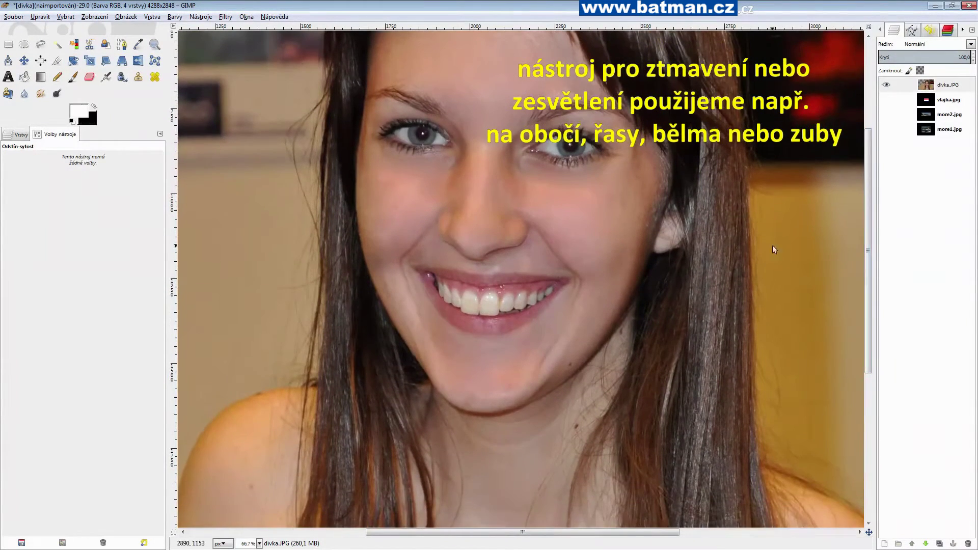
{"action": "scroll", "coordinate": [424, 128], "scroll_direction": "up", "scroll_amount": 2, "text": "ctrl"}
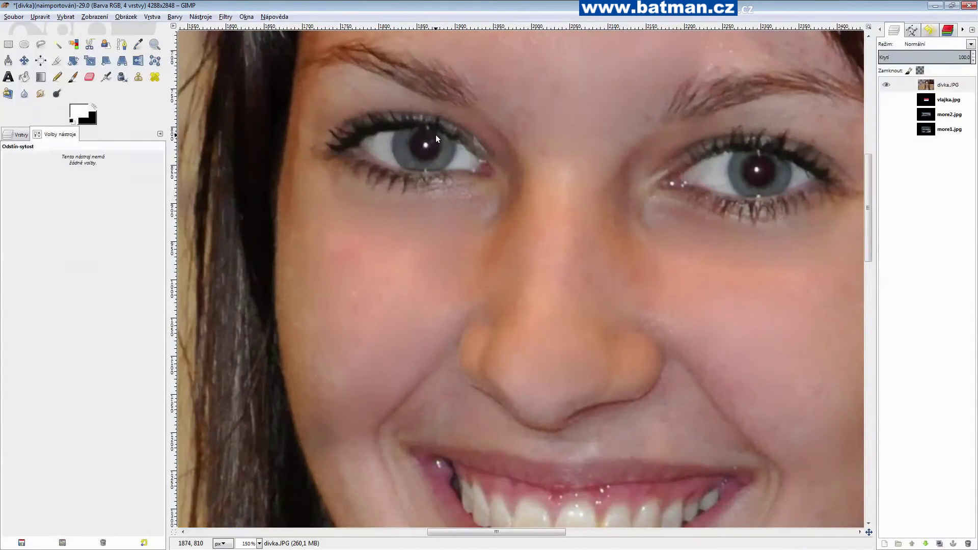
{"action": "scroll", "coordinate": [417, 121], "scroll_direction": "up", "scroll_amount": 1, "text": "ctrl"}
{"action": "left_click", "coordinate": [56, 93]}
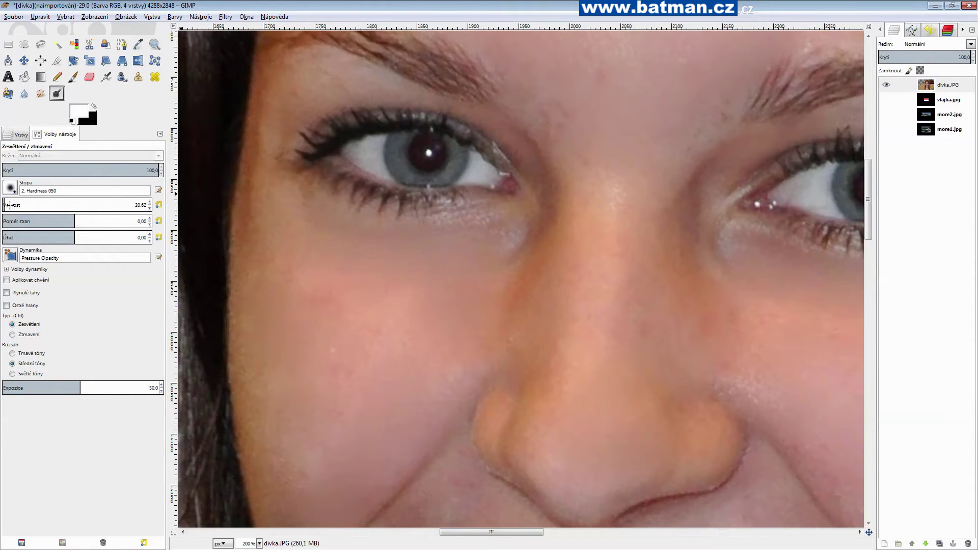
{"action": "left_click_drag", "start_coordinate": [5, 206], "coordinate": [8, 206]}
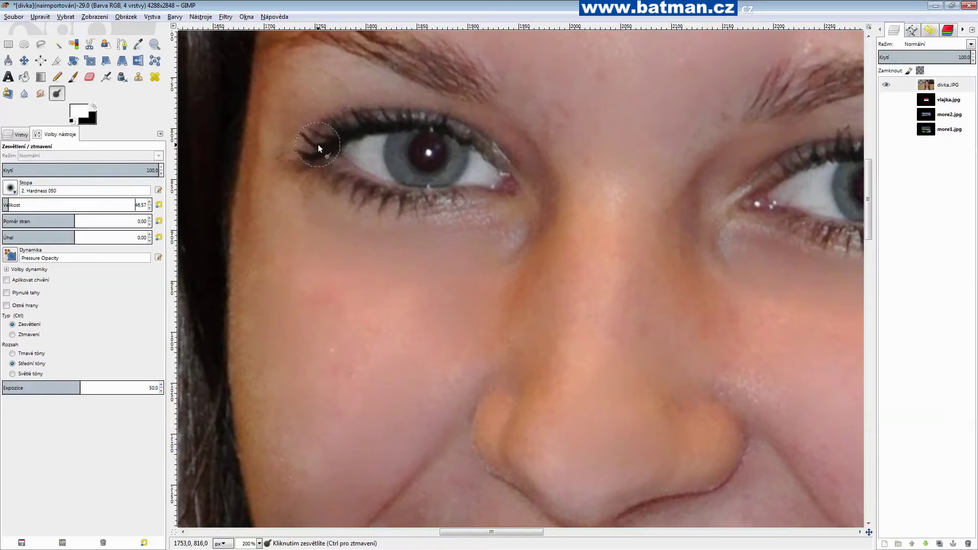
{"action": "left_click_drag", "start_coordinate": [318, 146], "coordinate": [433, 122]}
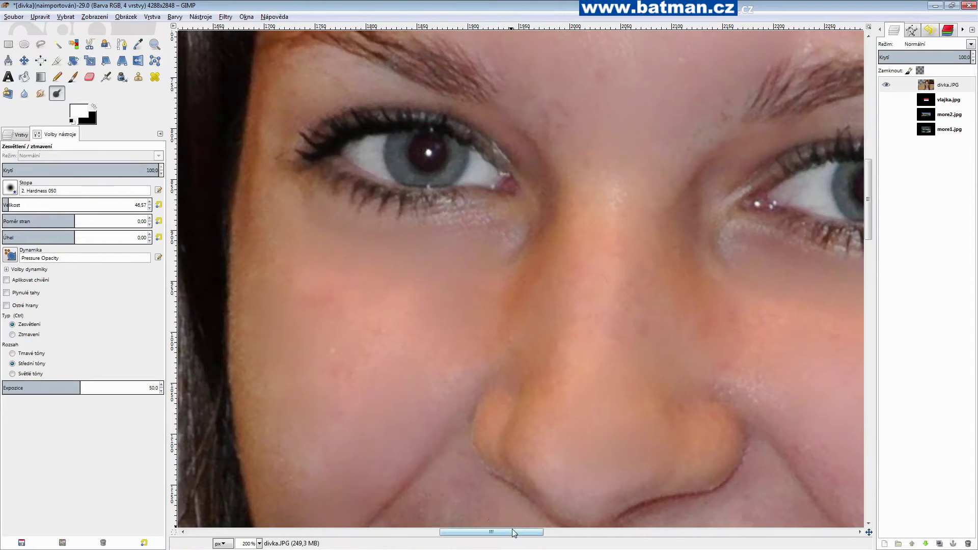
{"action": "scroll", "coordinate": [506, 510], "scroll_direction": "right", "scroll_amount": 5}
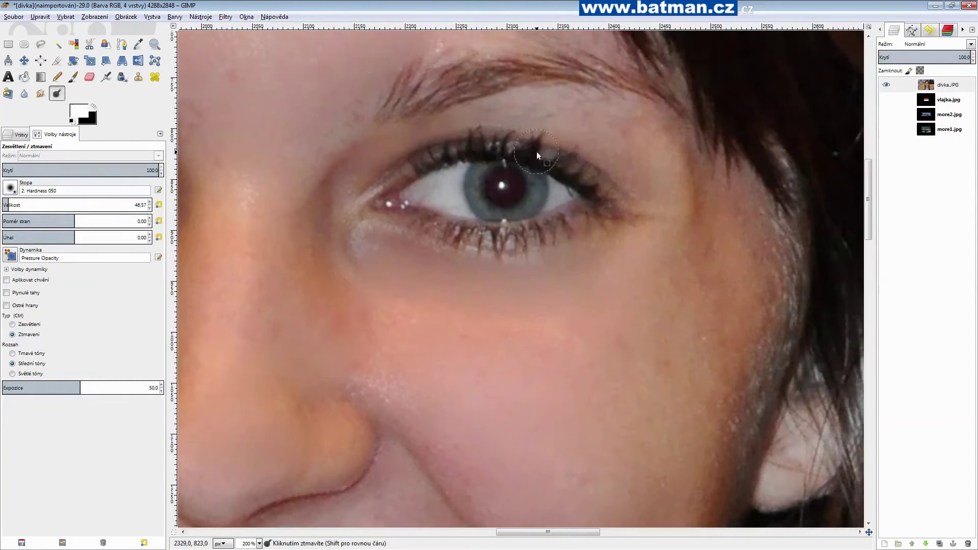
{"action": "scroll", "coordinate": [868, 241], "scroll_direction": "up", "scroll_amount": 2}
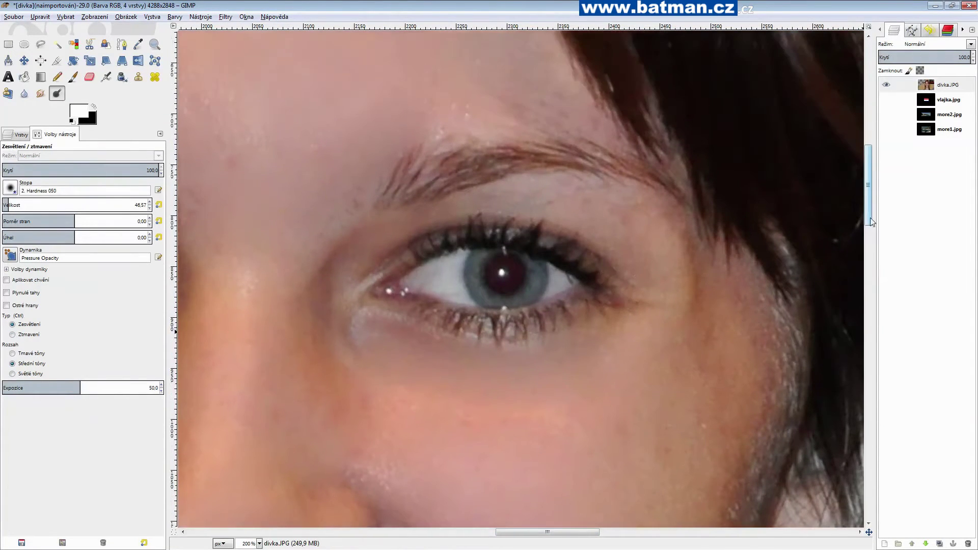
{"action": "mouse_move", "coordinate": [463, 167]}
{"action": "left_mouse_down"}
{"action": "mouse_move", "coordinate": [552, 157]}
{"action": "mouse_move", "coordinate": [660, 169]}
{"action": "left_mouse_up"}
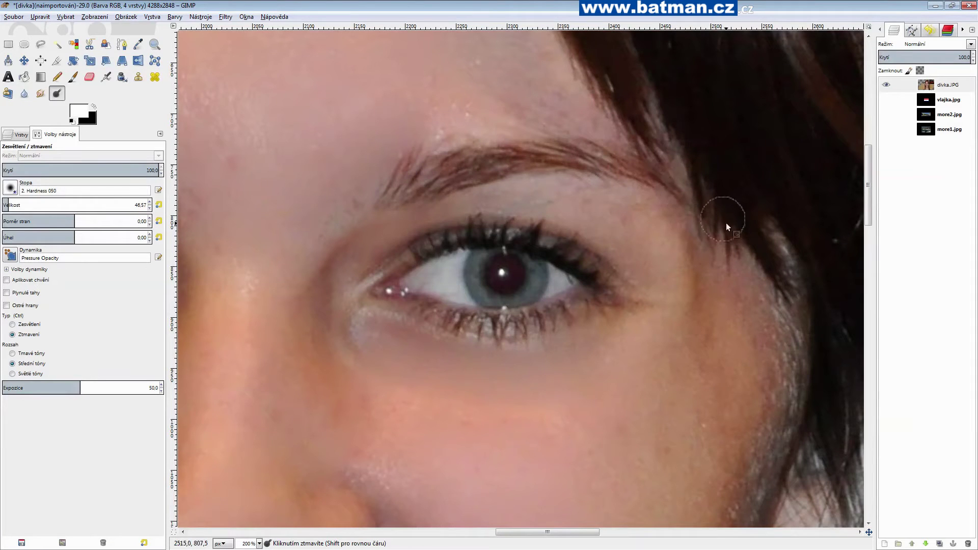
Lower the burn opacity to 46 and gently darken the left eyebrow
{"action": "scroll", "coordinate": [566, 523], "scroll_direction": "left", "scroll_amount": 1}
{"action": "scroll", "coordinate": [527, 525], "scroll_direction": "left", "scroll_amount": 4}
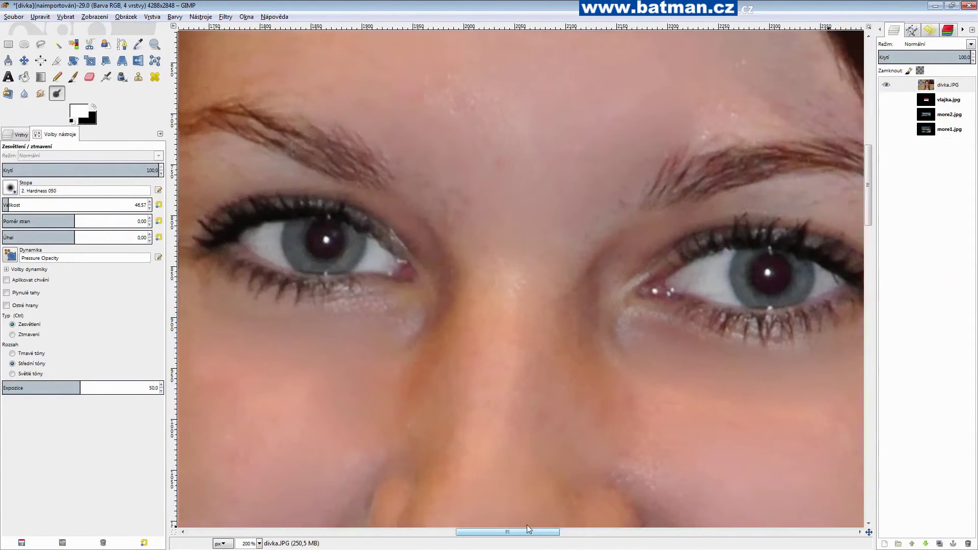
{"action": "left_click_drag", "start_coordinate": [153, 172], "coordinate": [96, 172]}
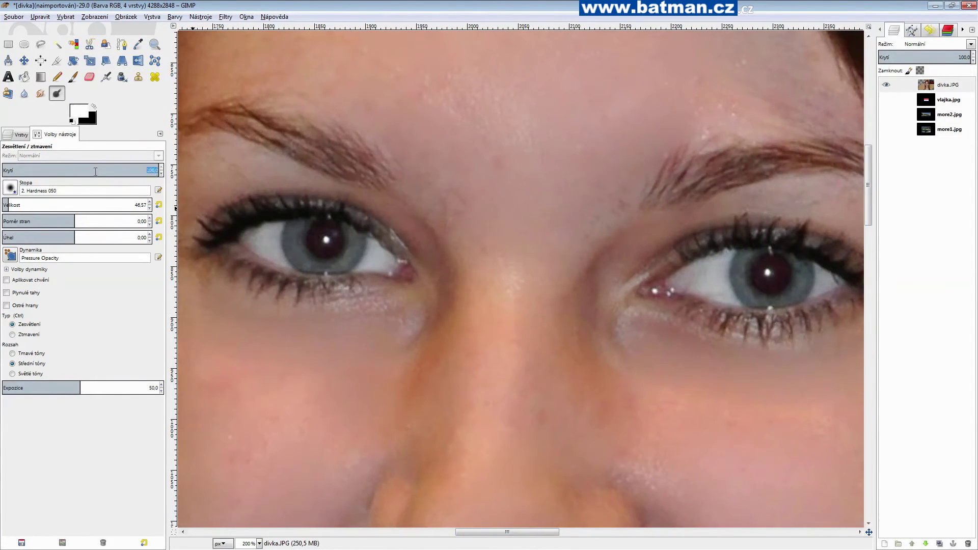
{"action": "left_click_drag", "start_coordinate": [158, 170], "coordinate": [75, 170]}
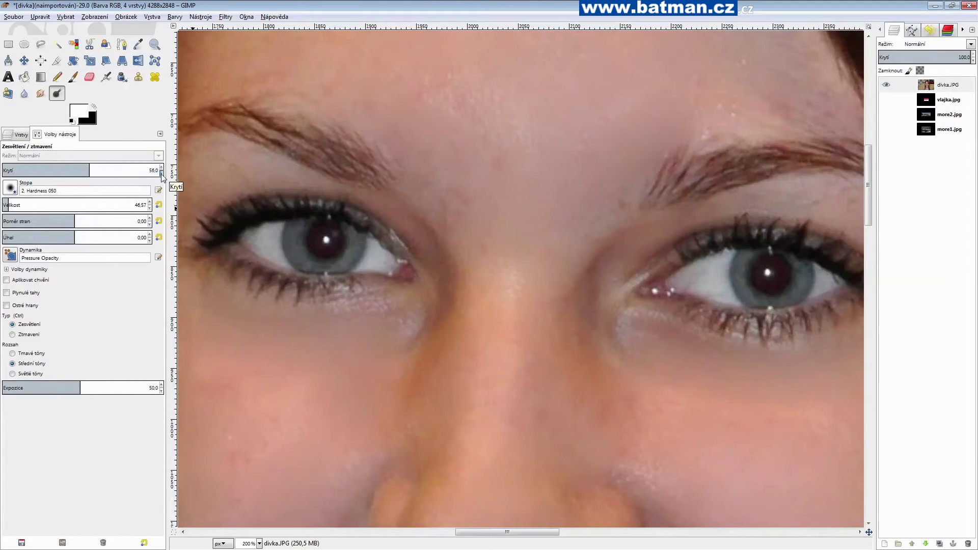
{"action": "left_click_drag", "start_coordinate": [254, 128], "coordinate": [294, 137]}
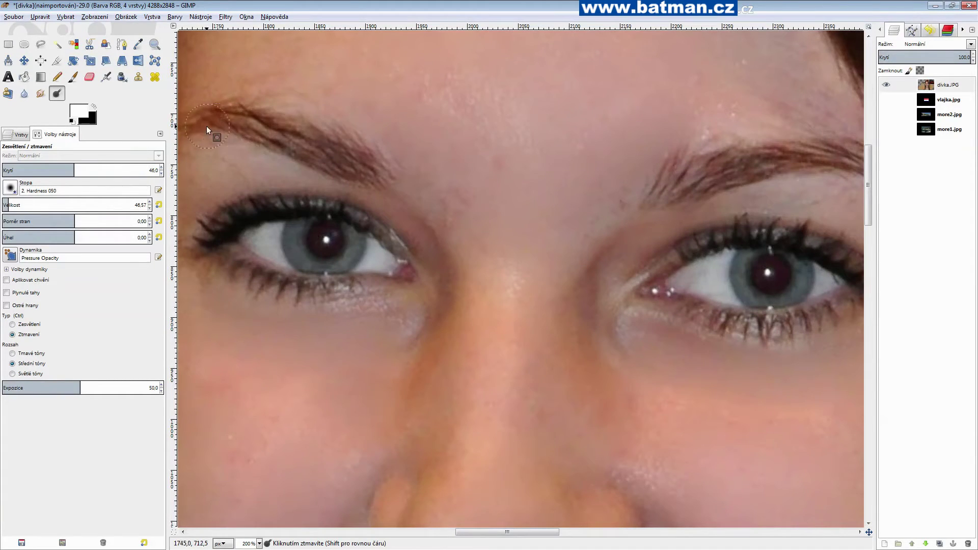
Reduce the Dodge/Burn brush to about 15 and zoom in closely on the eye
{"action": "scroll", "coordinate": [524, 390], "scroll_direction": "down", "scroll_amount": 3, "text": "ctrl"}
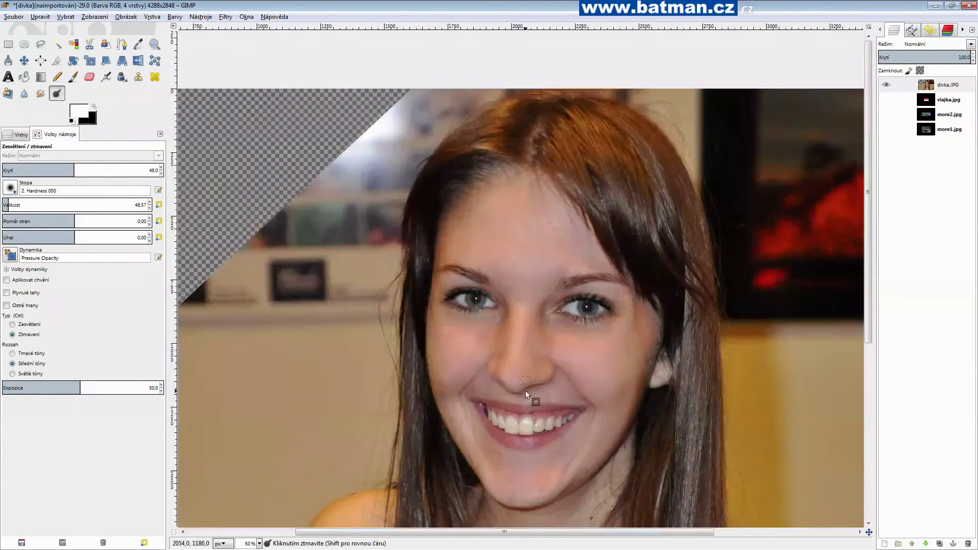
{"action": "scroll", "coordinate": [539, 394], "scroll_direction": "up", "scroll_amount": 1, "text": "ctrl"}
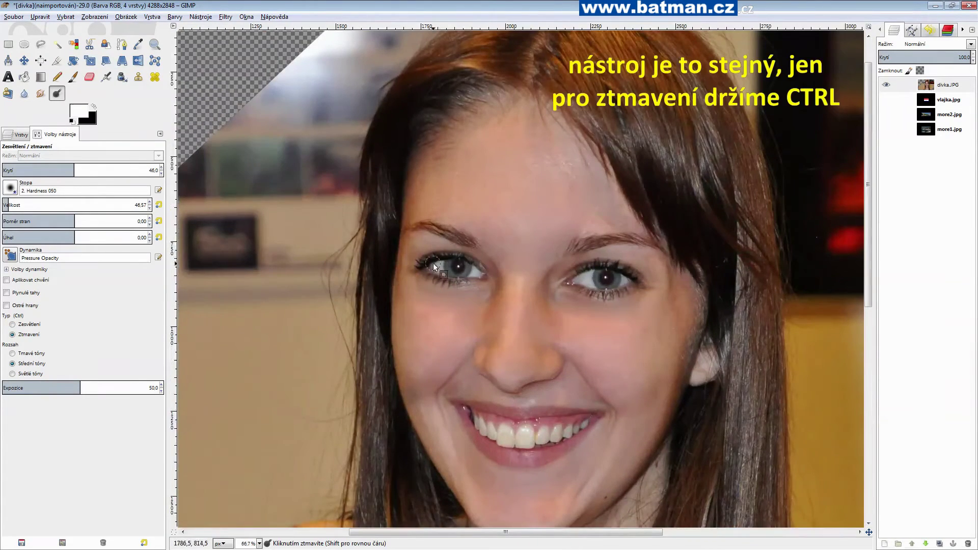
{"action": "scroll", "coordinate": [433, 263], "scroll_direction": "up", "scroll_amount": 1, "text": "ctrl"}
{"action": "scroll", "coordinate": [448, 267], "scroll_direction": "up", "scroll_amount": 4, "text": "ctrl"}
{"action": "left_click_drag", "start_coordinate": [71, 170], "coordinate": [39, 171]}
{"action": "scroll", "coordinate": [150, 213], "scroll_direction": "down", "scroll_amount": 11}
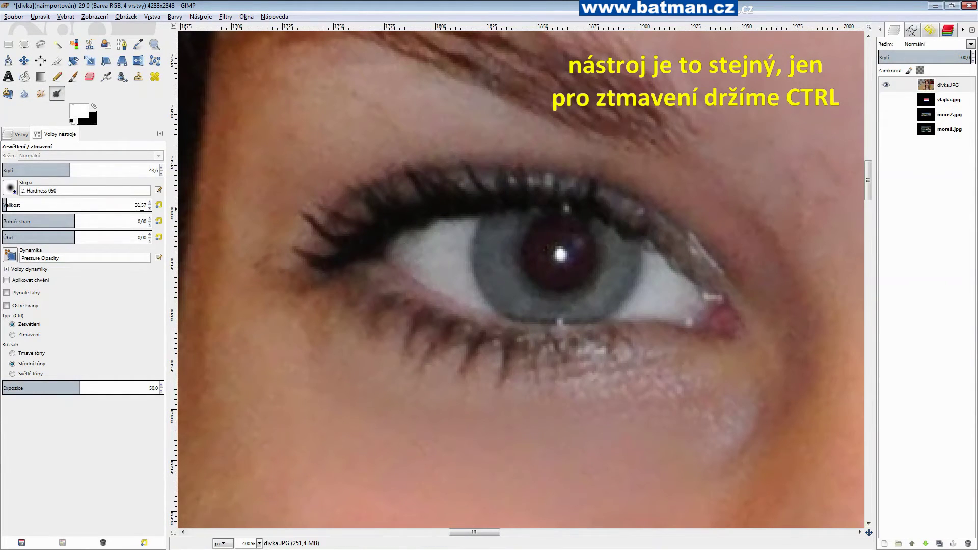
{"action": "scroll", "coordinate": [150, 206], "scroll_direction": "down", "scroll_amount": 17}
{"action": "scroll", "coordinate": [151, 206], "scroll_direction": "up", "scroll_amount": 1}
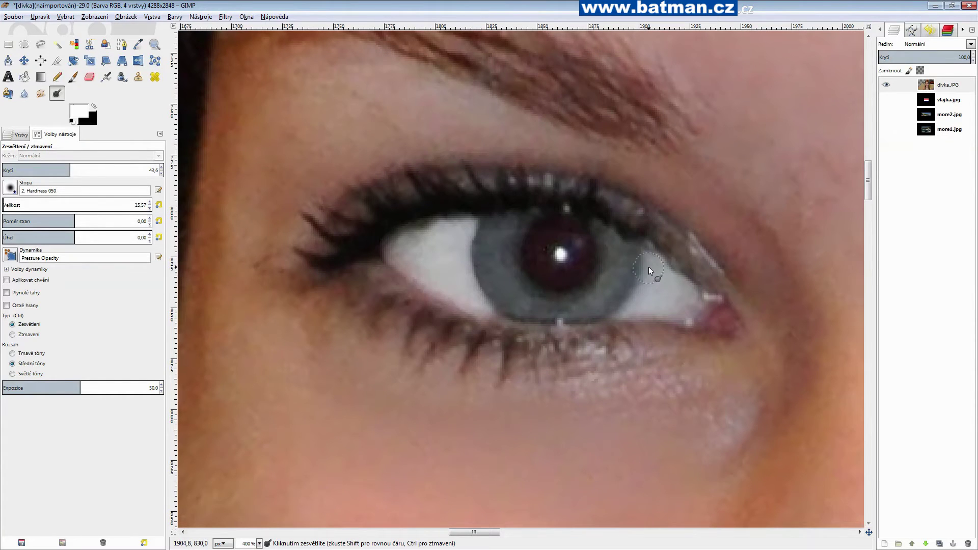
Brighten the whites of both eyes at about 400% zoom
{"action": "left_click_drag", "start_coordinate": [647, 288], "coordinate": [678, 311]}
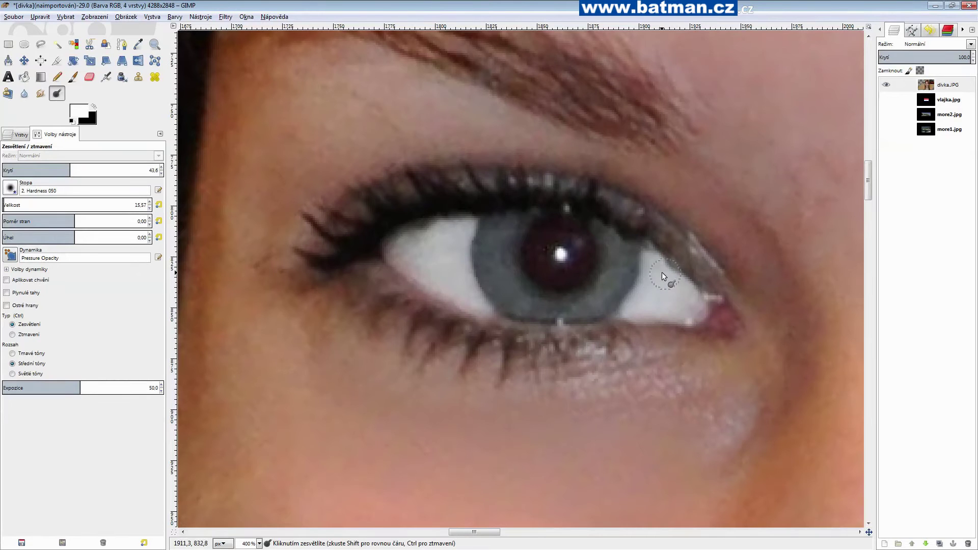
{"action": "left_click_drag", "start_coordinate": [463, 532], "coordinate": [527, 531]}
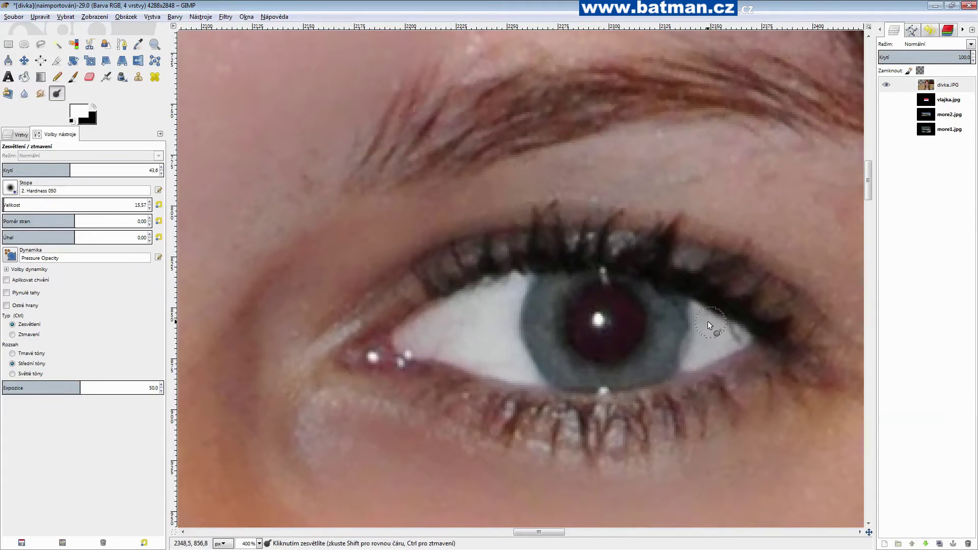
{"action": "scroll", "coordinate": [646, 378], "scroll_direction": "down", "scroll_amount": 1}
{"action": "scroll", "coordinate": [646, 377], "scroll_direction": "down", "scroll_amount": 3}
{"action": "scroll", "coordinate": [640, 377], "scroll_direction": "down", "scroll_amount": 1}
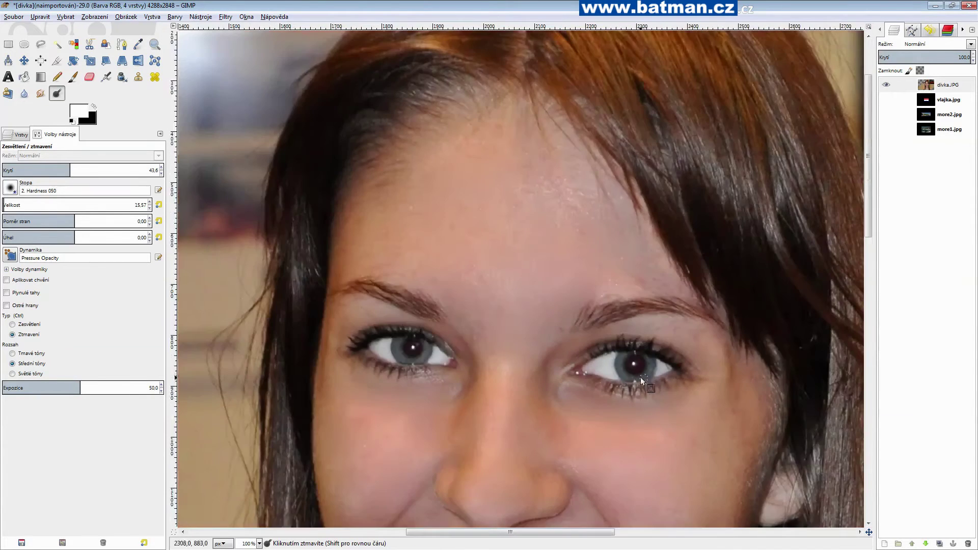
{"action": "scroll", "coordinate": [624, 372], "scroll_direction": "down", "scroll_amount": 1}
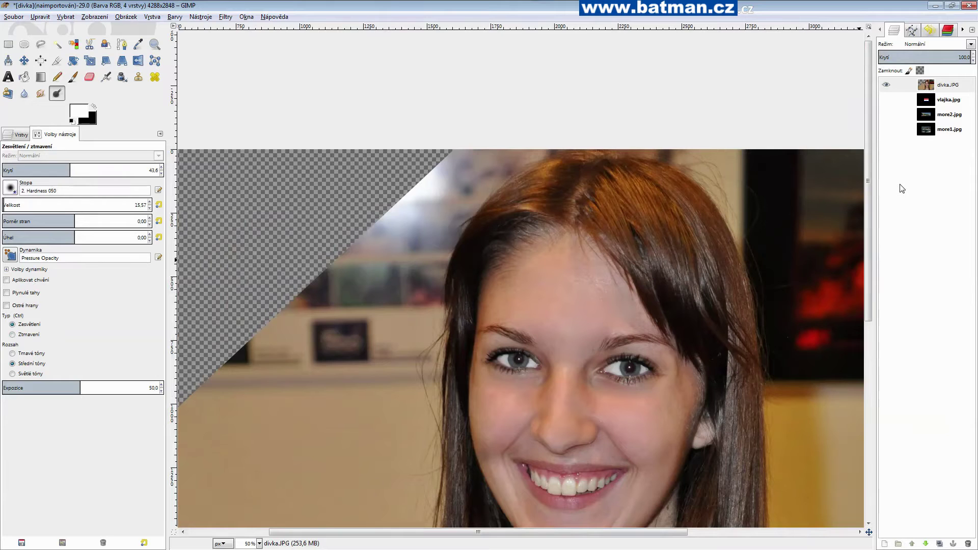
{"action": "scroll", "coordinate": [708, 230], "scroll_direction": "down", "scroll_amount": 1}
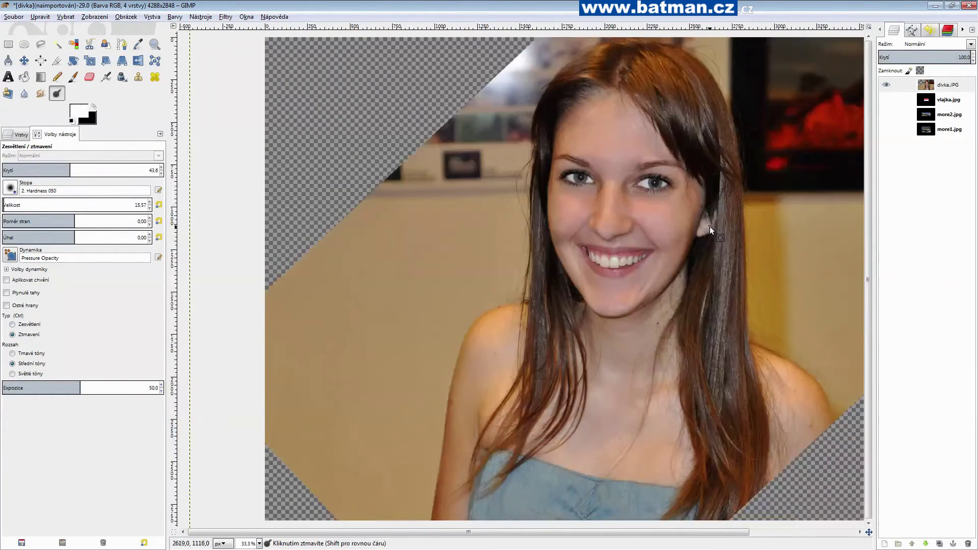
{"action": "scroll", "coordinate": [668, 167], "scroll_direction": "up", "scroll_amount": 3}
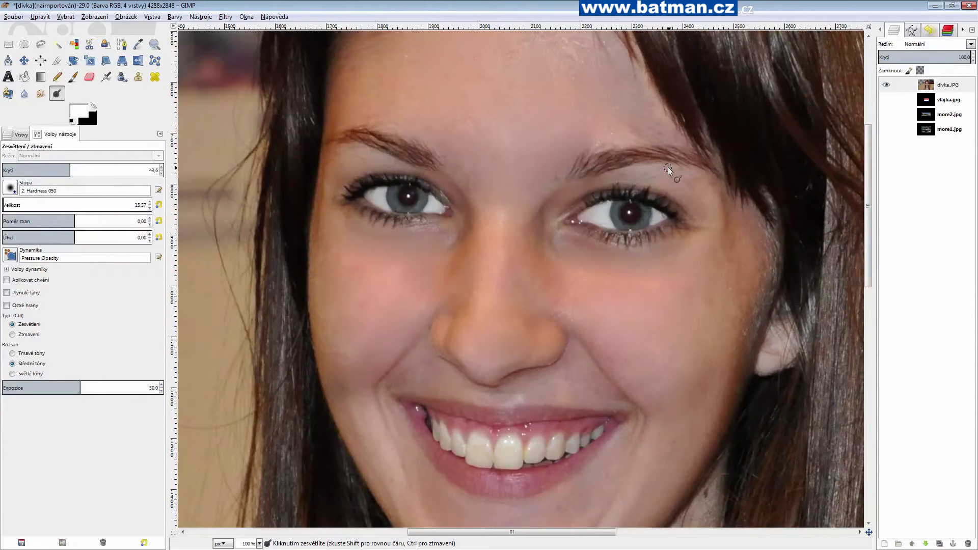
{"action": "key", "text": "ctrl"}
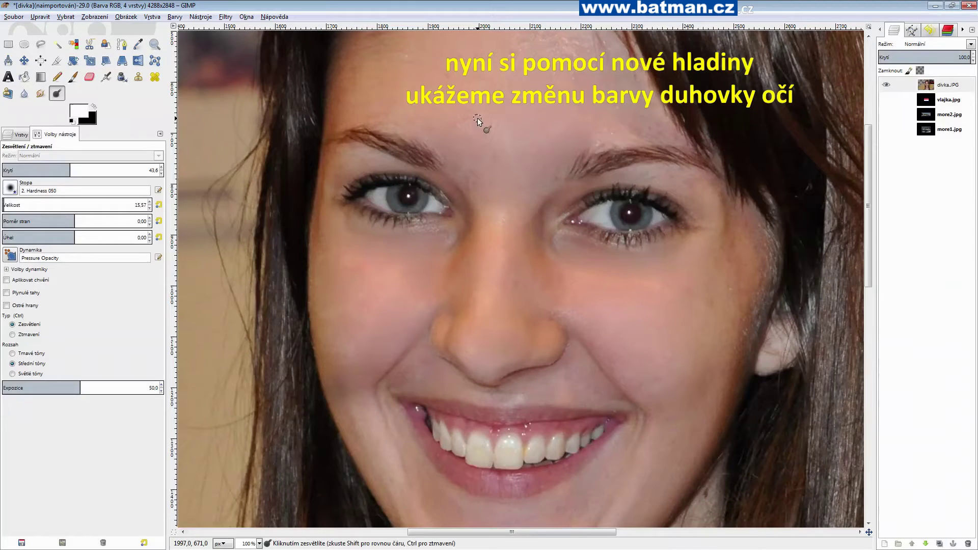
Add a new layer named oči and link it with the divka.JPG layer
{"action": "right_click", "coordinate": [936, 163]}
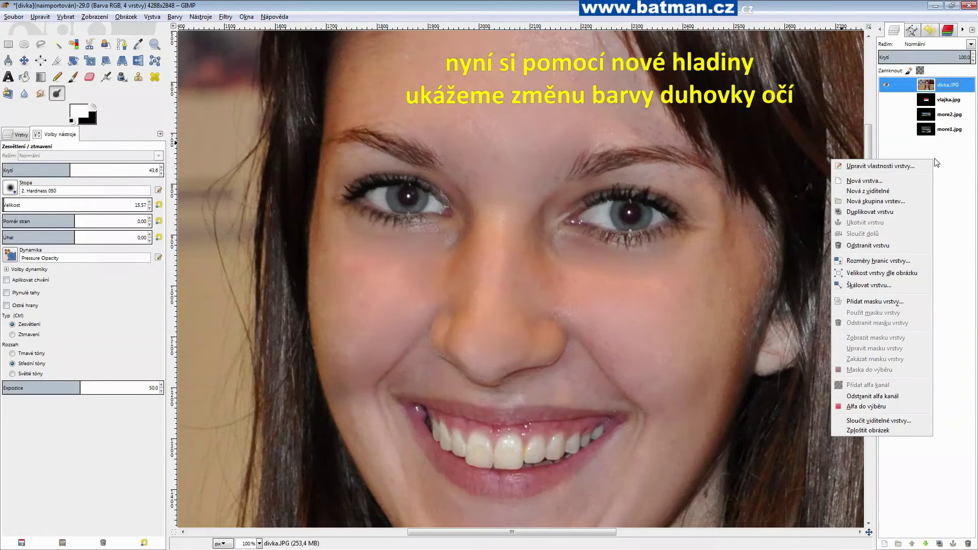
{"action": "left_click", "coordinate": [889, 187]}
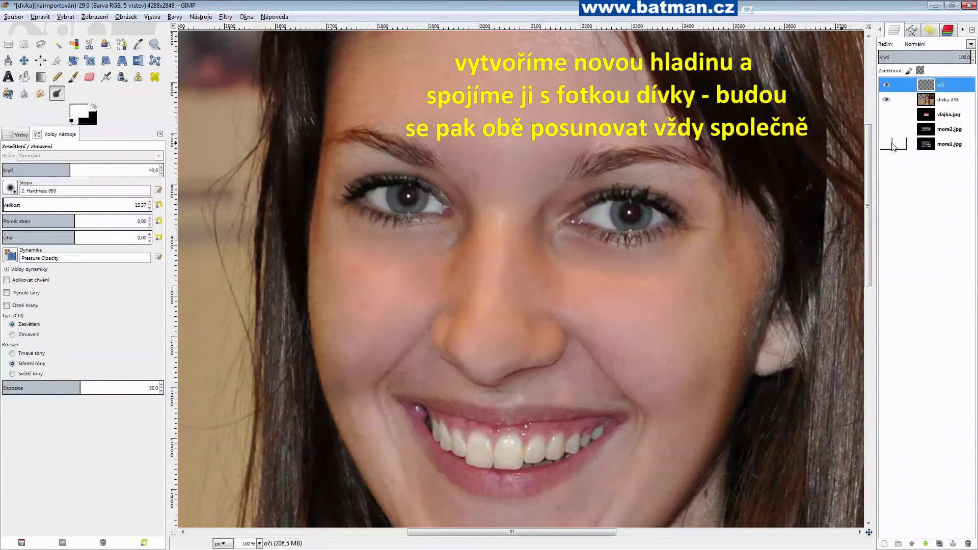
{"action": "left_click", "coordinate": [900, 99]}
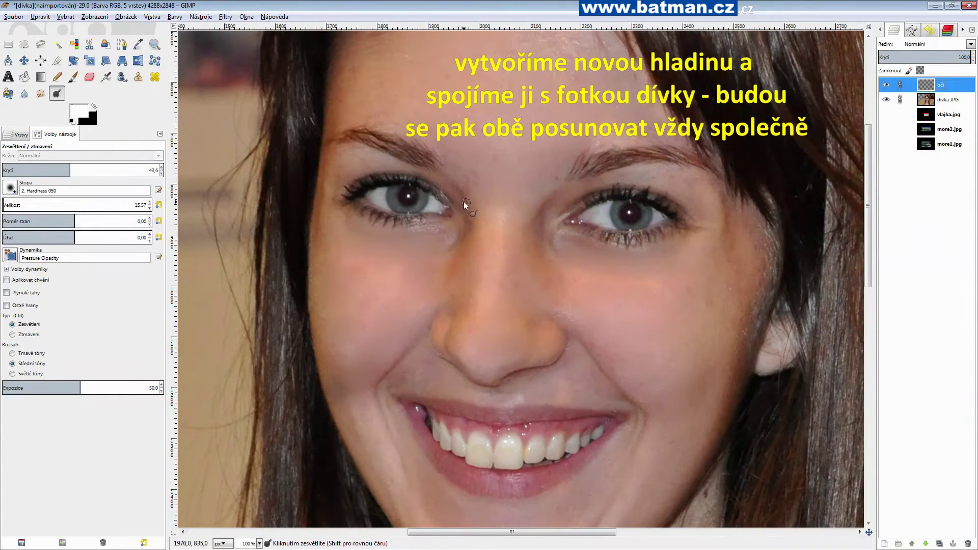
{"action": "scroll", "coordinate": [401, 194], "scroll_direction": "up", "scroll_amount": 4}
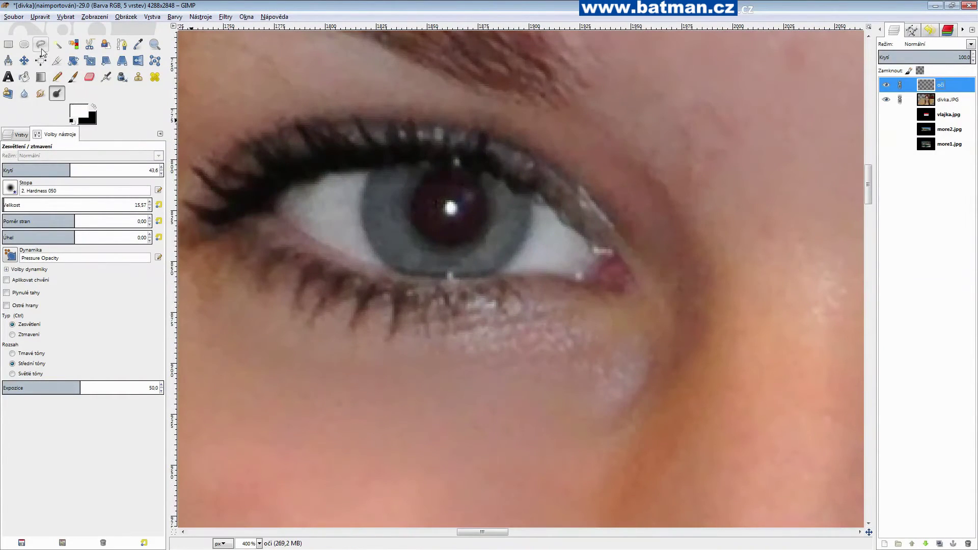
Select both irises with ellipses, subtracting each pupil from the selection
{"action": "left_click", "coordinate": [24, 44]}
{"action": "scroll", "coordinate": [403, 180], "scroll_direction": "down", "scroll_amount": 2}
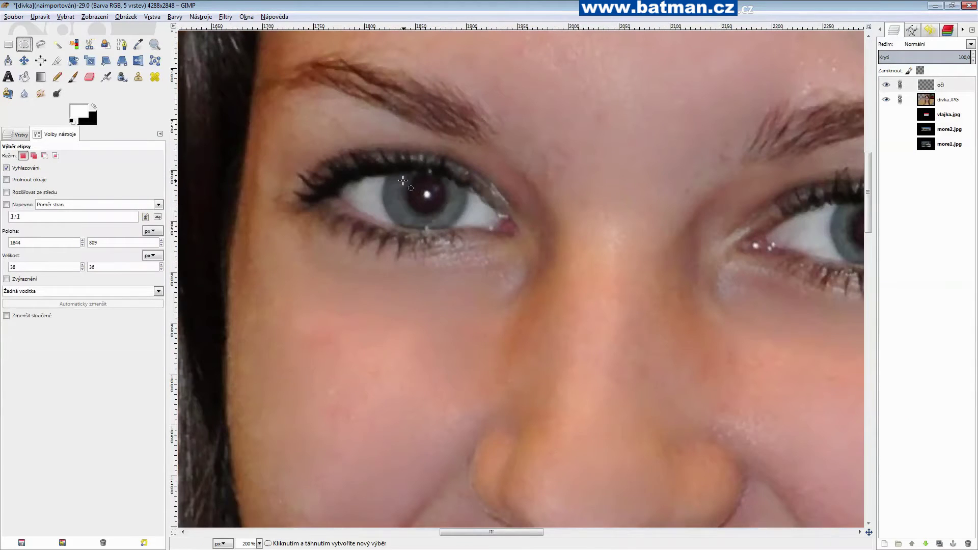
{"action": "left_click_drag", "start_coordinate": [383, 156], "coordinate": [468, 233]}
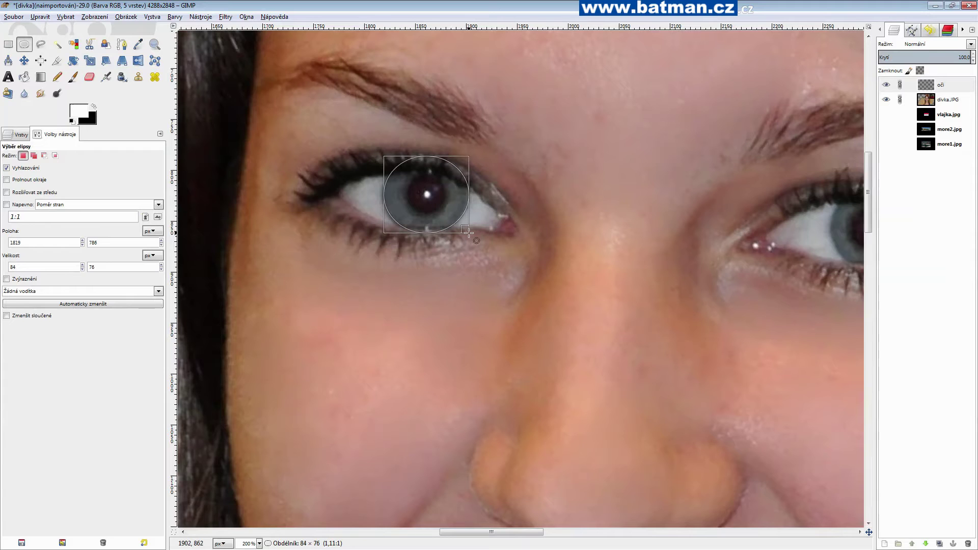
{"action": "left_click_drag", "start_coordinate": [408, 176], "coordinate": [446, 216]}
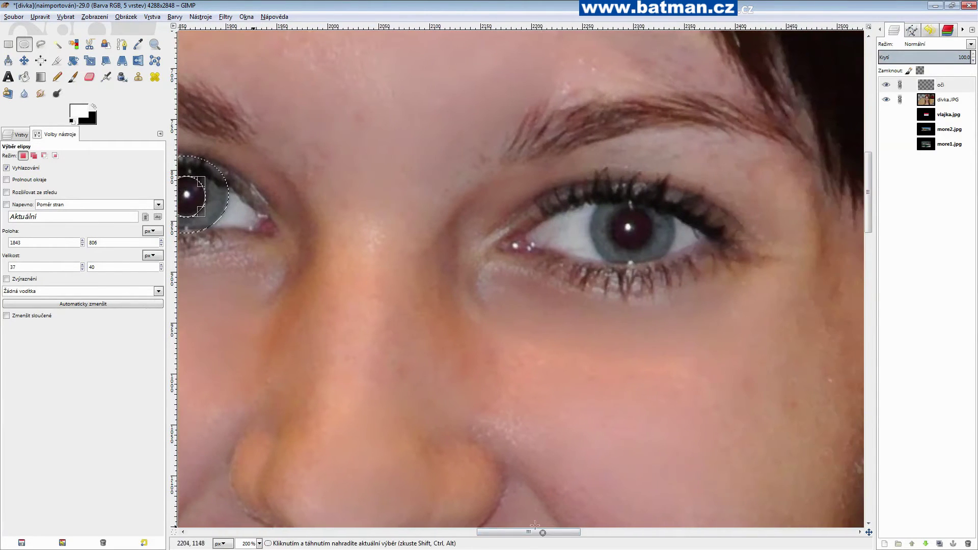
{"action": "left_click_drag", "start_coordinate": [493, 532], "coordinate": [530, 532]}
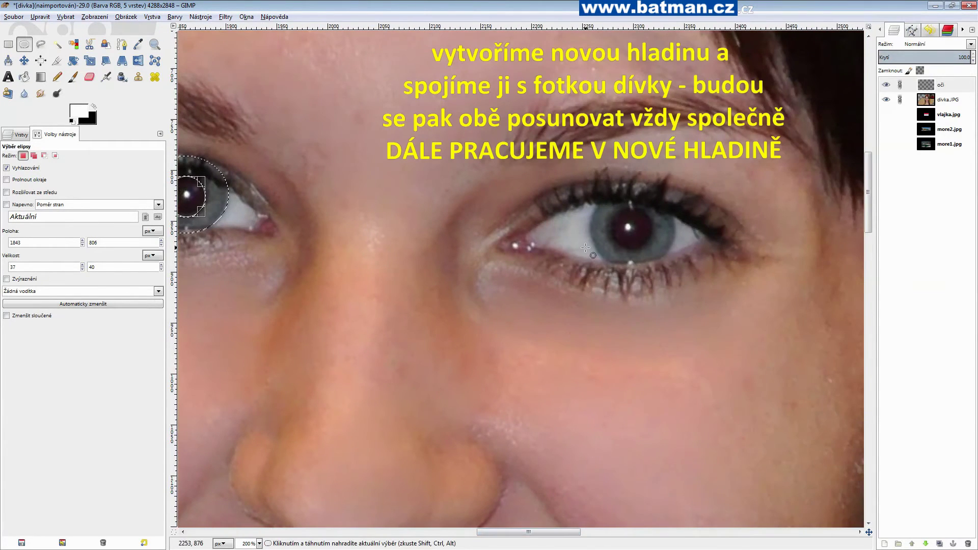
{"action": "left_click_drag", "start_coordinate": [582, 186], "coordinate": [678, 269]}
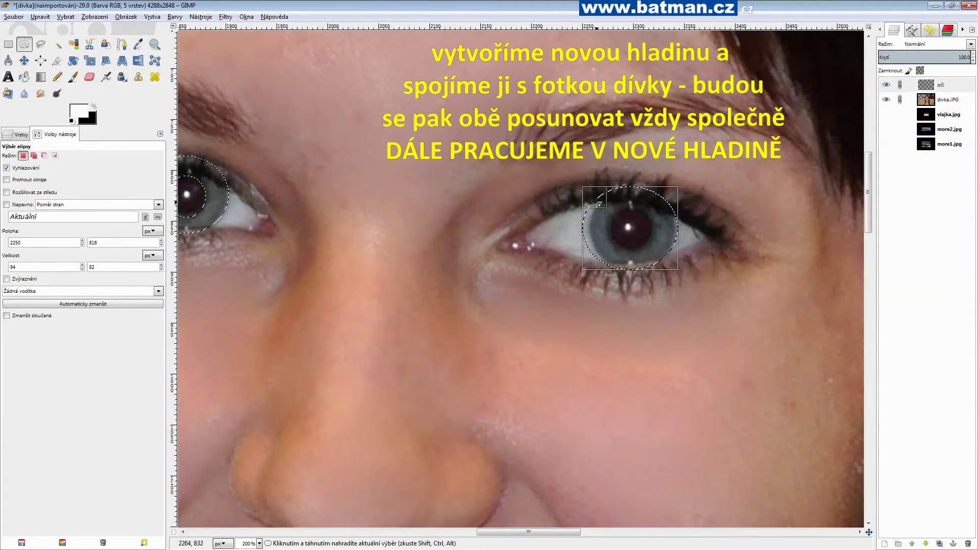
{"action": "left_click_drag", "start_coordinate": [609, 205], "coordinate": [653, 253]}
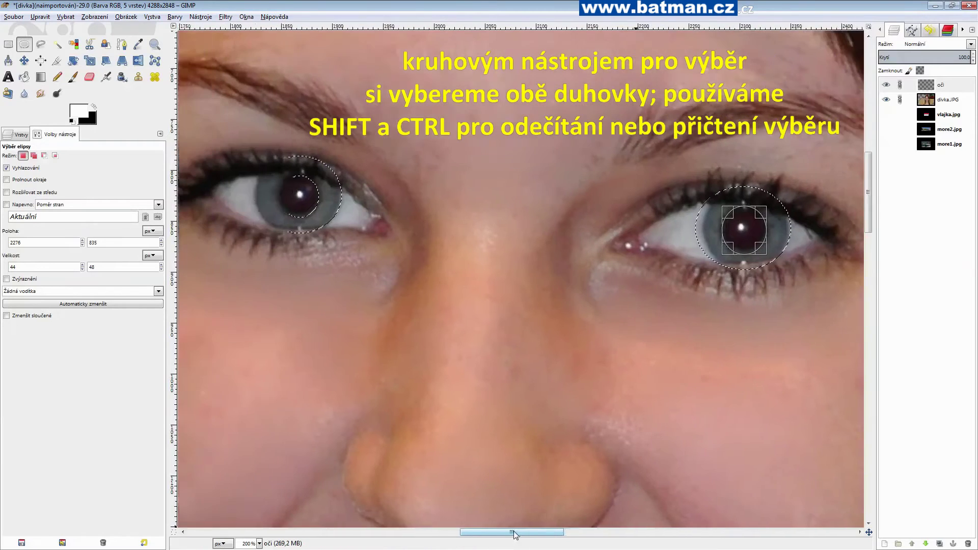
{"action": "left_click_drag", "start_coordinate": [530, 532], "coordinate": [504, 532]}
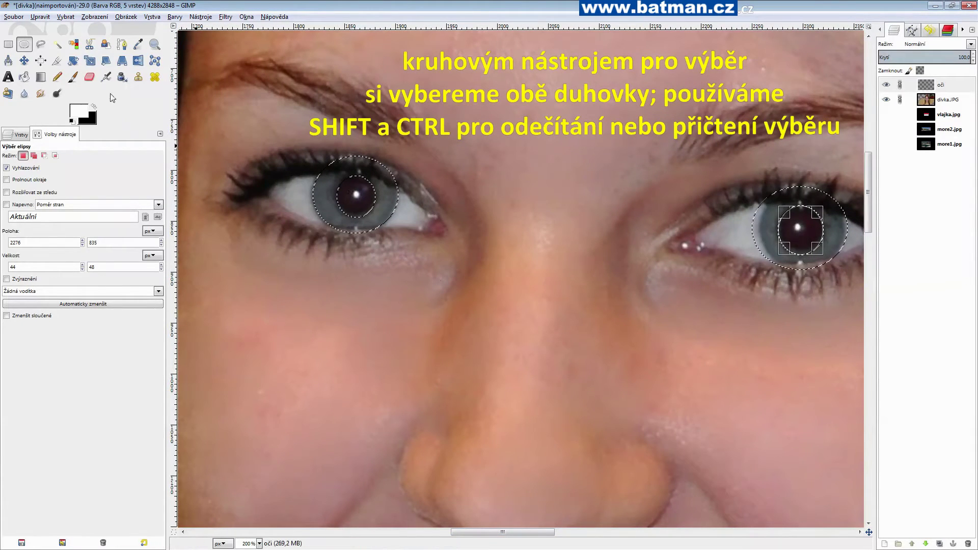
Set the paintbrush to a medium blue foreground colour and size about 71
{"action": "left_click", "coordinate": [74, 79]}
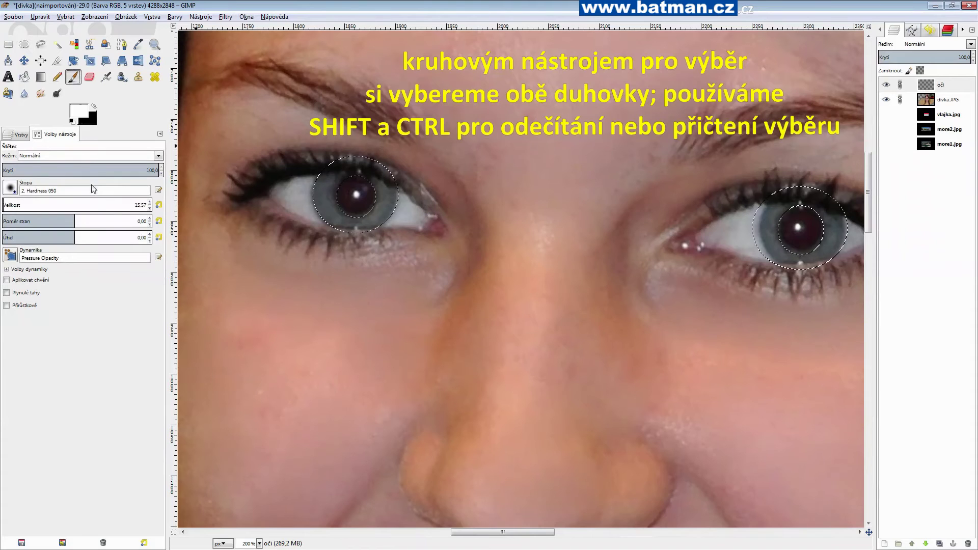
{"action": "left_click", "coordinate": [79, 112]}
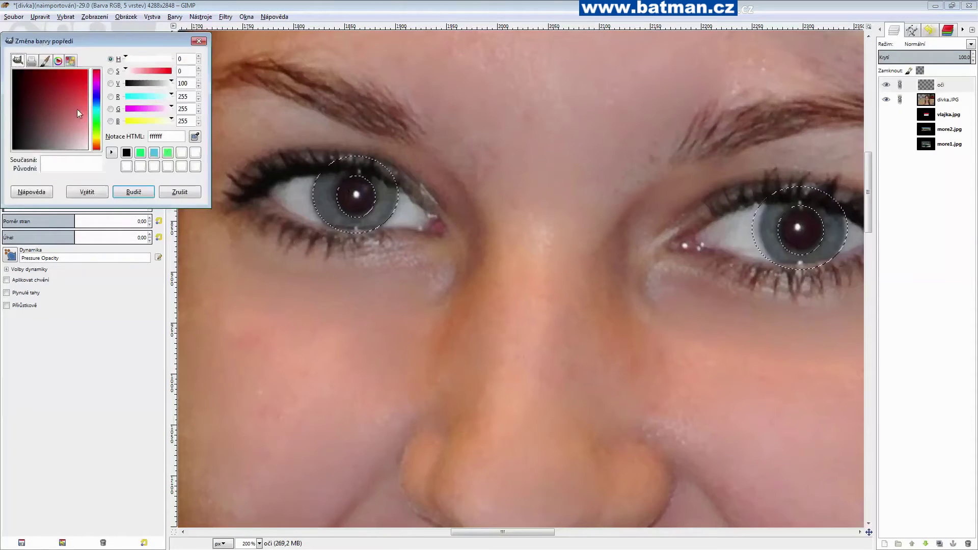
{"action": "left_click_drag", "start_coordinate": [96, 97], "coordinate": [95, 102]}
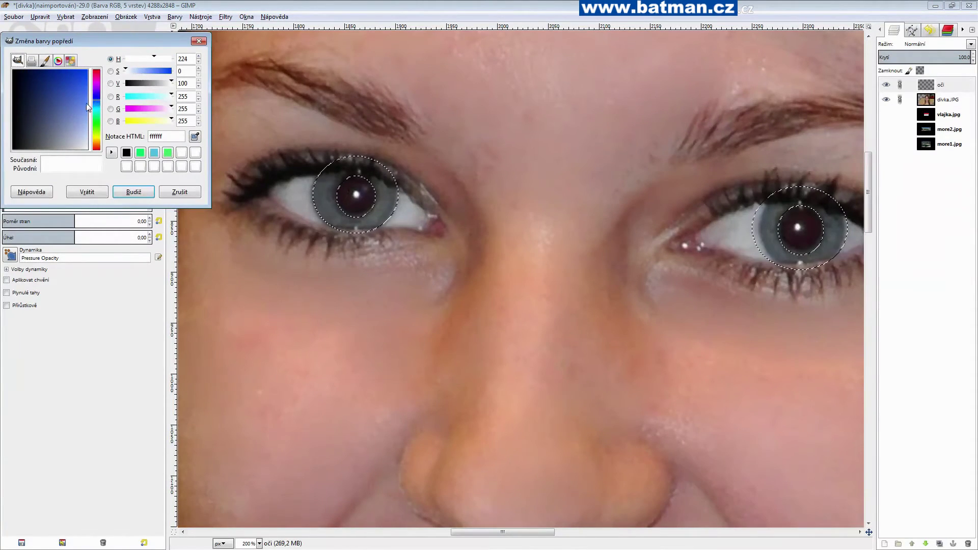
{"action": "left_click", "coordinate": [59, 84]}
{"action": "left_click", "coordinate": [133, 191]}
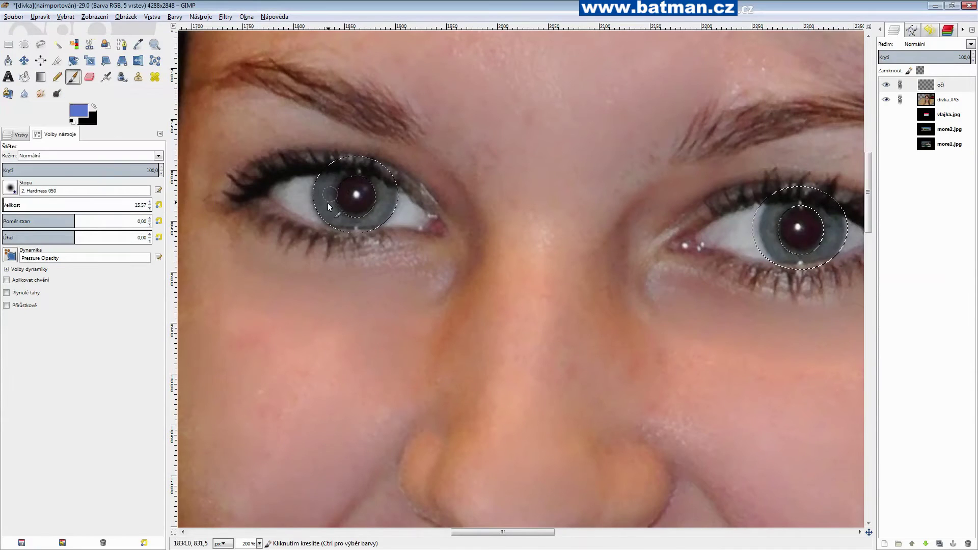
{"action": "left_click", "coordinate": [9, 205]}
{"action": "left_click_drag", "start_coordinate": [9, 204], "coordinate": [11, 205]}
Paint both iris selections blue, then clear the selection
{"action": "mouse_move", "coordinate": [321, 173]}
{"action": "left_mouse_down"}
{"action": "mouse_move", "coordinate": [328, 206]}
{"action": "mouse_move", "coordinate": [390, 209]}
{"action": "left_mouse_up"}
{"action": "left_click_drag", "start_coordinate": [734, 210], "coordinate": [802, 286]}
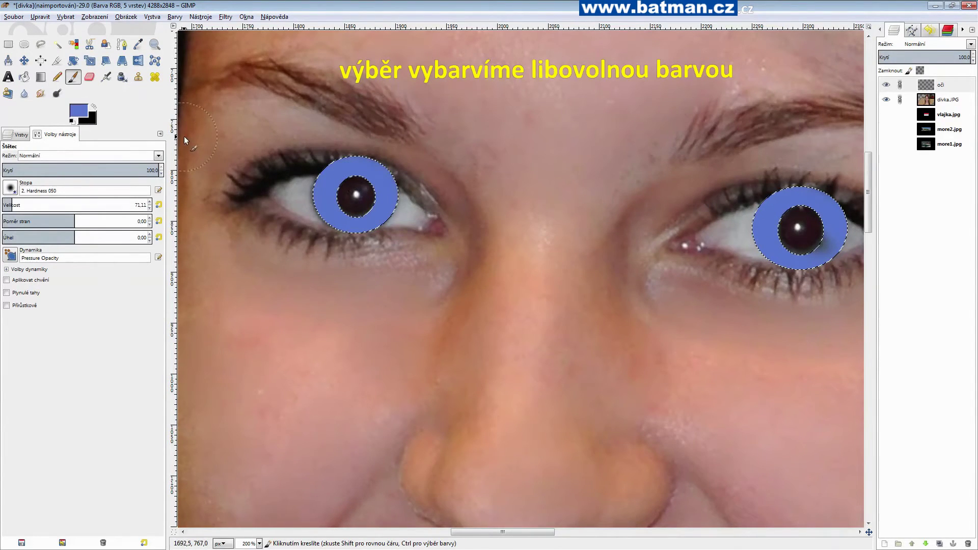
{"action": "left_click", "coordinate": [24, 45]}
{"action": "left_click", "coordinate": [240, 90]}
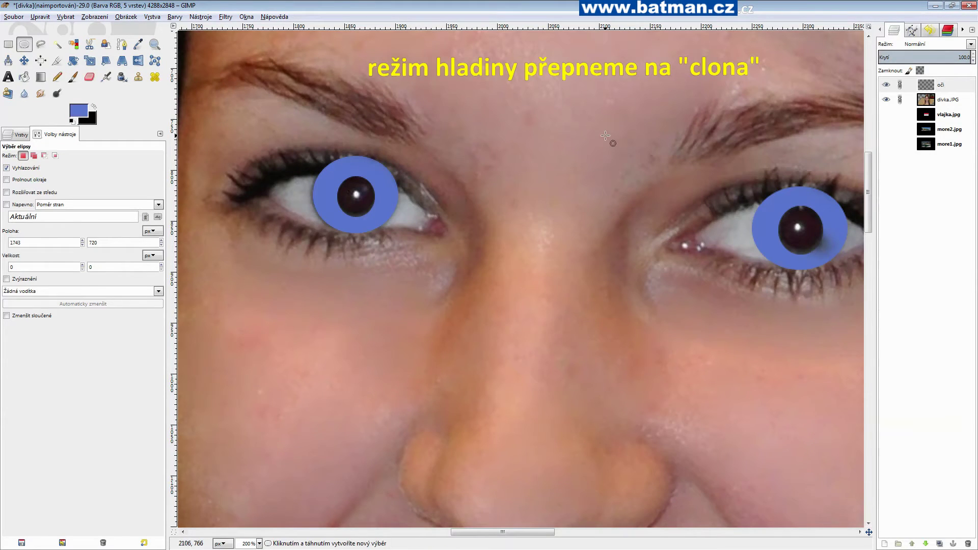
Try Clona mode on the oči layer, lower its opacity to 39.7, and restore Normální mode
{"action": "left_click", "coordinate": [944, 85]}
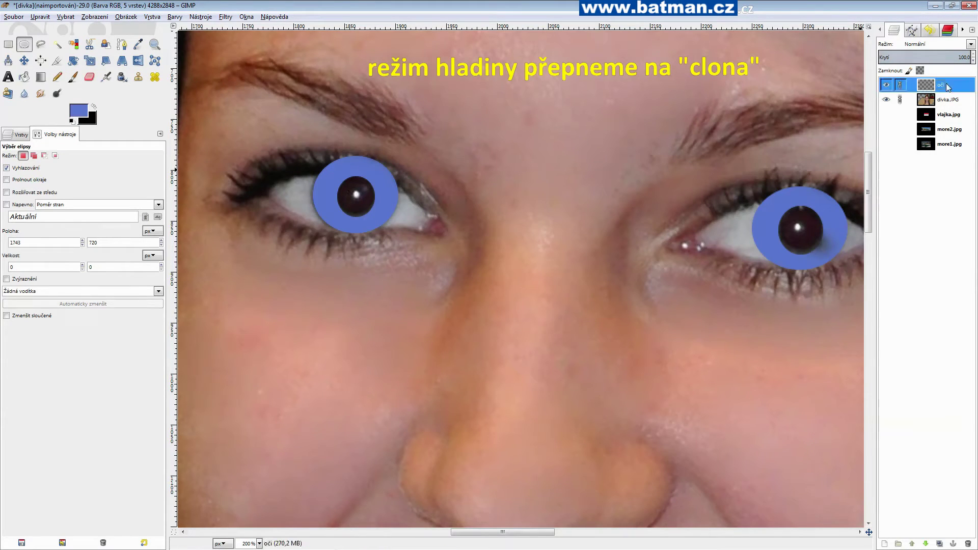
{"action": "left_click", "coordinate": [940, 46]}
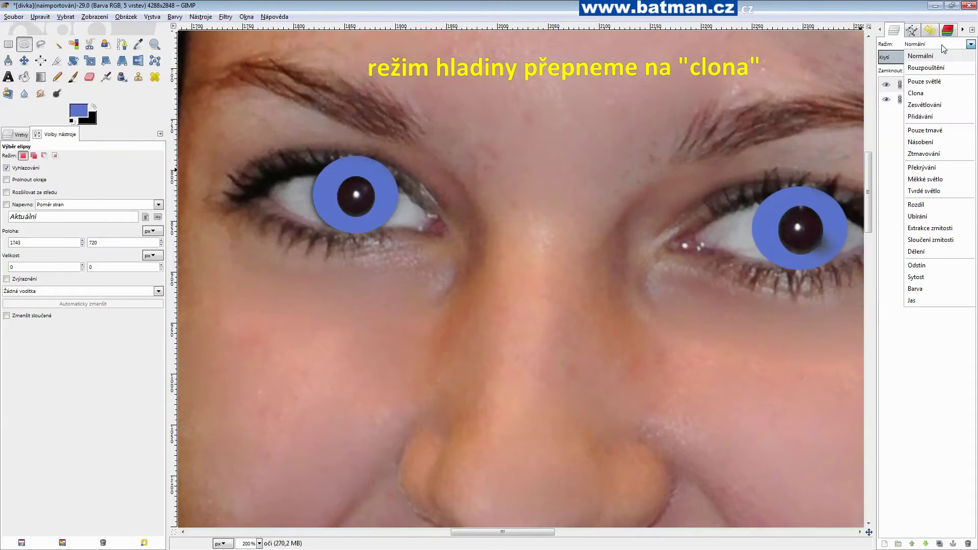
{"action": "left_click", "coordinate": [943, 93]}
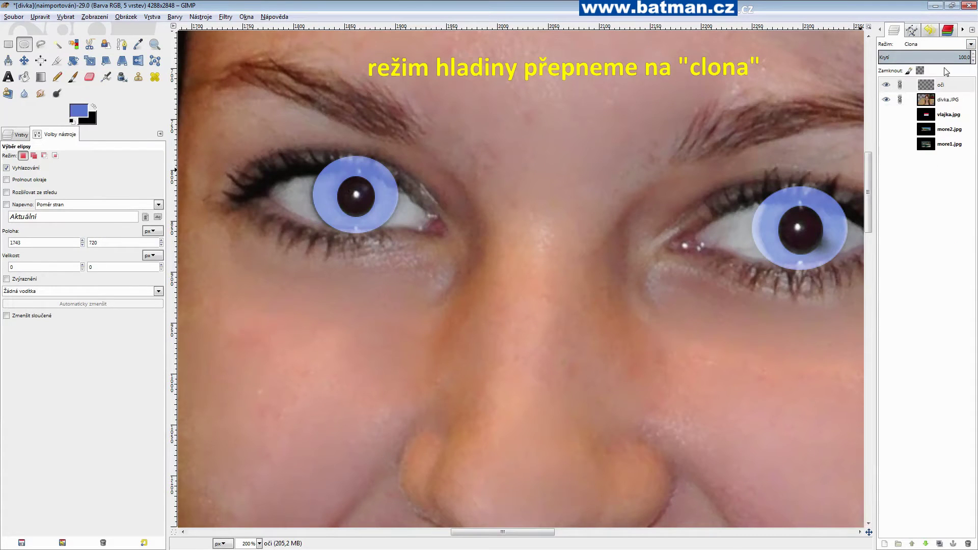
{"action": "left_click", "coordinate": [932, 61]}
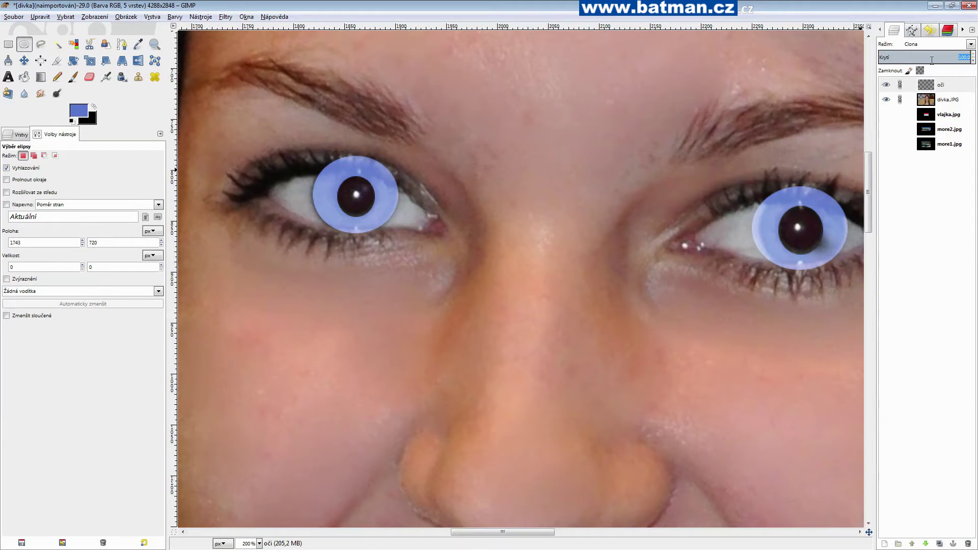
{"action": "left_click", "coordinate": [973, 61]}
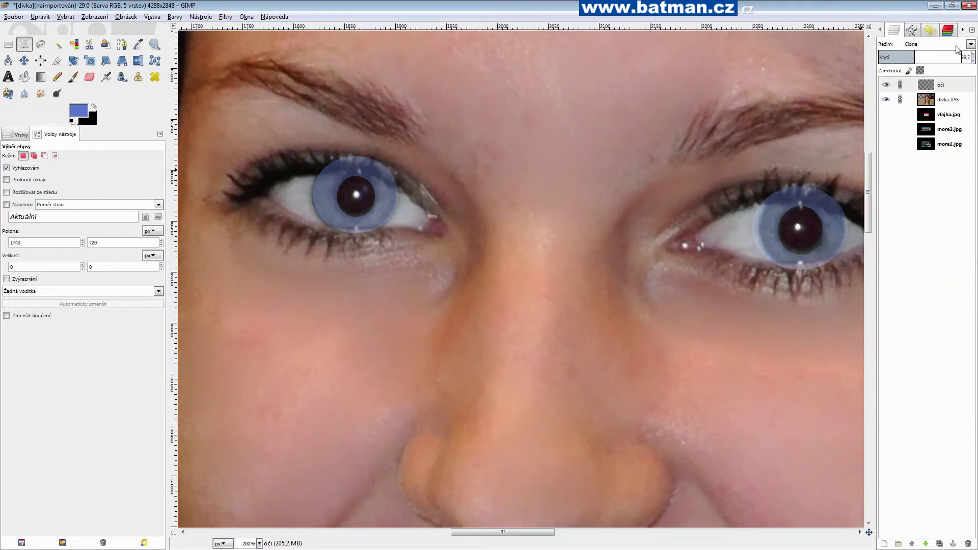
{"action": "left_click", "coordinate": [965, 45]}
{"action": "left_click", "coordinate": [952, 56]}
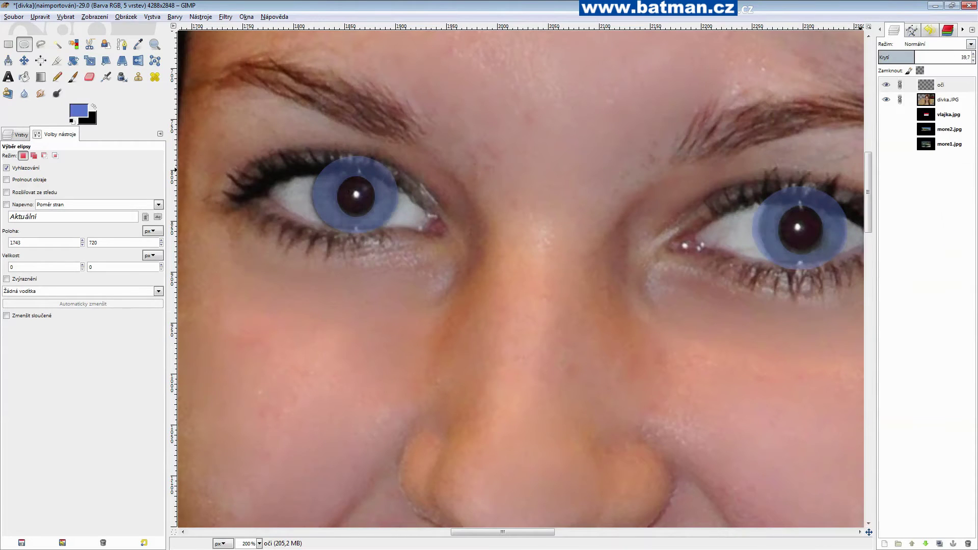
Select the Eraser and reduce its size to about 22.85, zooming in on the eyes
{"action": "left_click", "coordinate": [89, 77]}
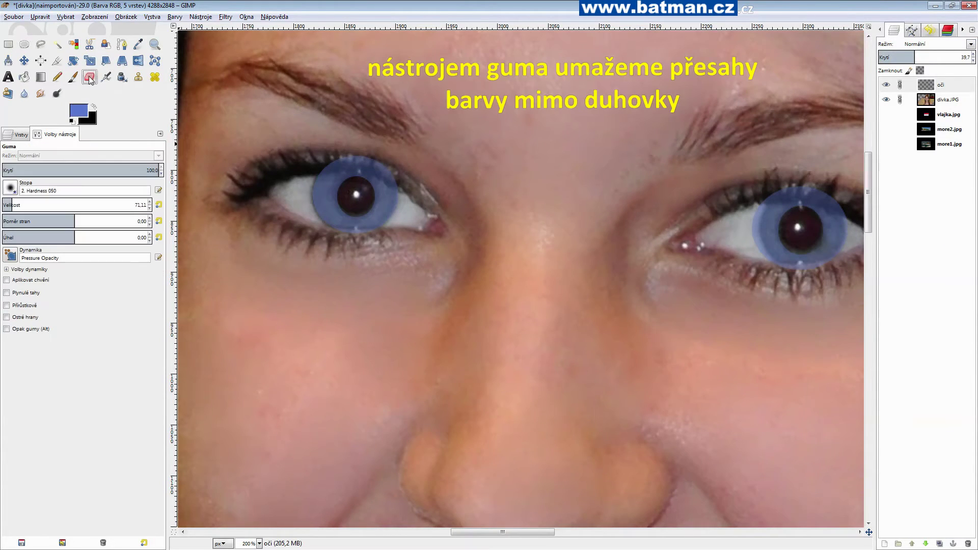
{"action": "left_click", "coordinate": [7, 204]}
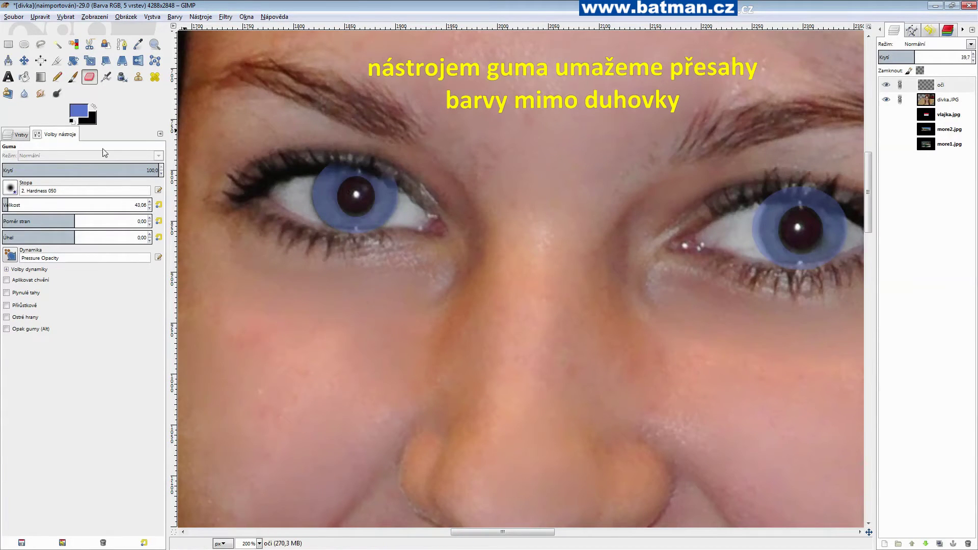
{"action": "left_click", "coordinate": [5, 204]}
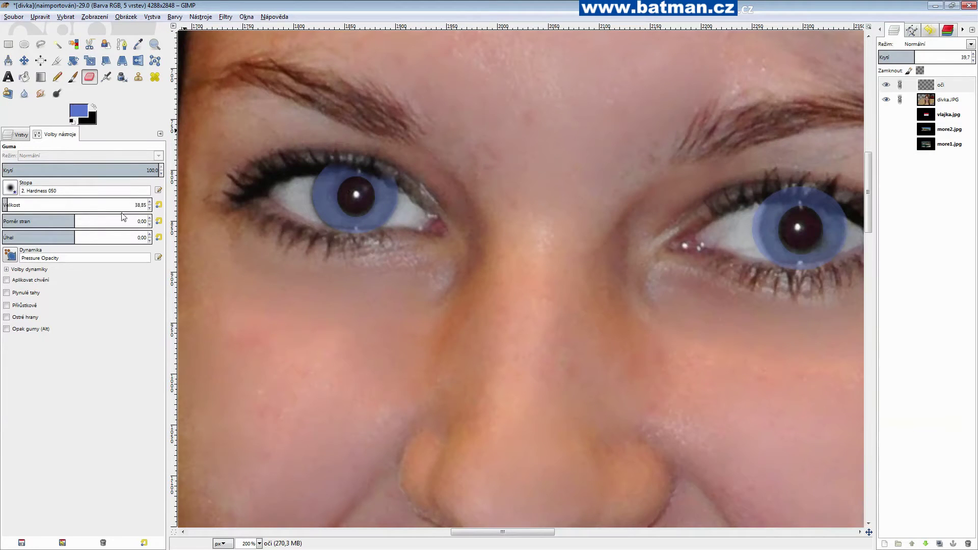
{"action": "left_click", "coordinate": [149, 208]}
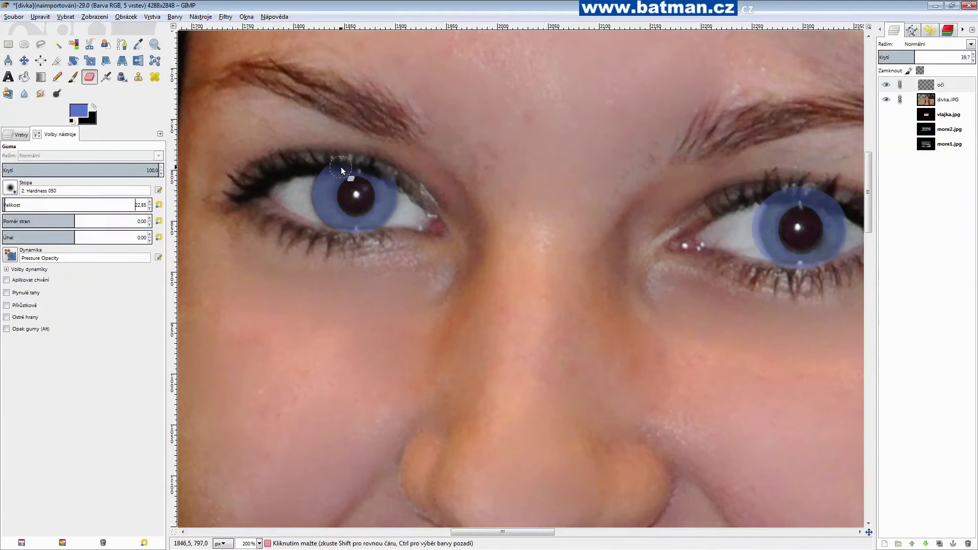
{"action": "scroll", "coordinate": [340, 166], "scroll_direction": "up", "scroll_amount": 1}
{"action": "scroll", "coordinate": [325, 176], "scroll_direction": "up", "scroll_amount": 1}
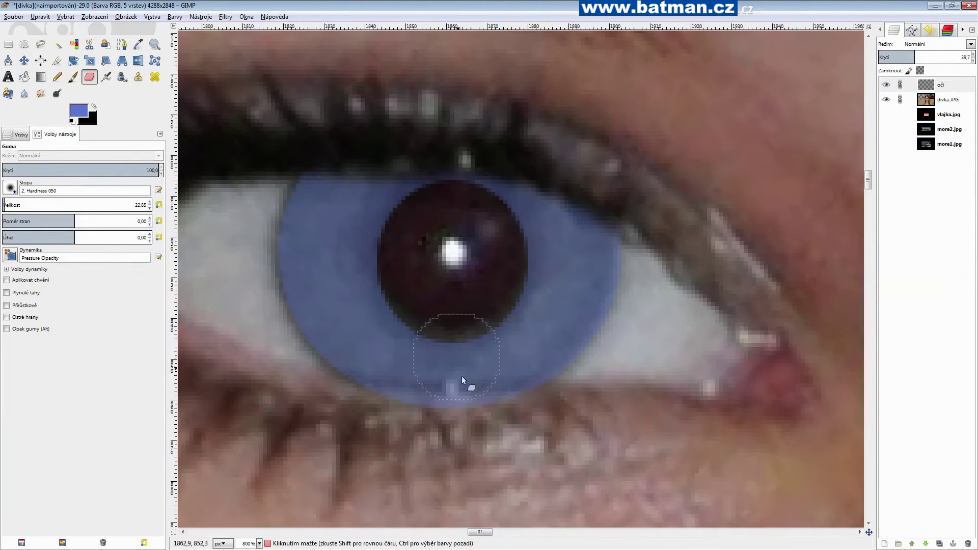
Erase the blue overlap along the lower iris edge and the right iris's upper edge
{"action": "mouse_move", "coordinate": [497, 427]}
{"action": "left_mouse_down"}
{"action": "mouse_move", "coordinate": [489, 406]}
{"action": "mouse_move", "coordinate": [387, 423]}
{"action": "left_mouse_up"}
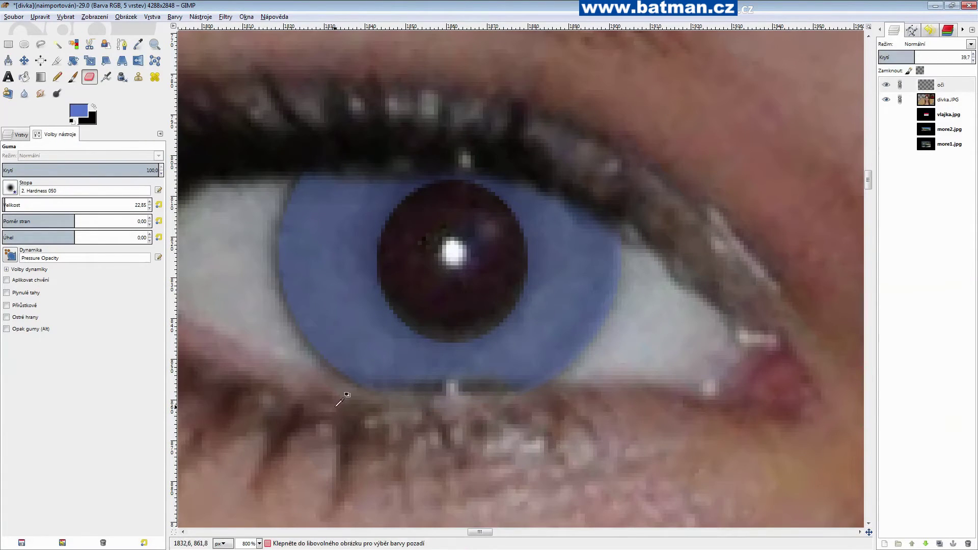
{"action": "scroll", "coordinate": [340, 400], "scroll_direction": "down", "scroll_amount": 2}
{"action": "scroll", "coordinate": [352, 396], "scroll_direction": "down", "scroll_amount": 2}
{"action": "scroll", "coordinate": [410, 393], "scroll_direction": "down", "scroll_amount": 1}
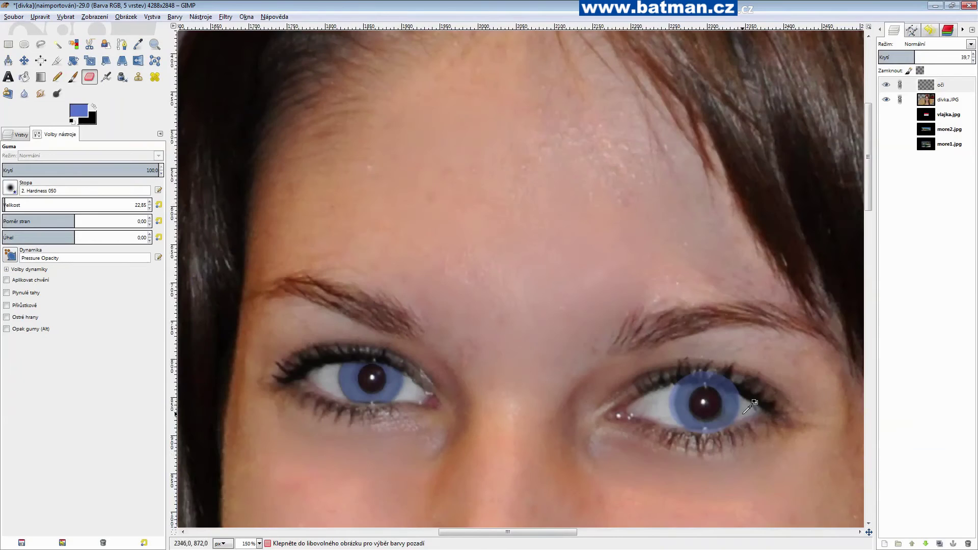
{"action": "scroll", "coordinate": [748, 407], "scroll_direction": "up", "scroll_amount": 2}
{"action": "scroll", "coordinate": [746, 376], "scroll_direction": "up", "scroll_amount": 3}
{"action": "scroll", "coordinate": [728, 357], "scroll_direction": "down", "scroll_amount": 2}
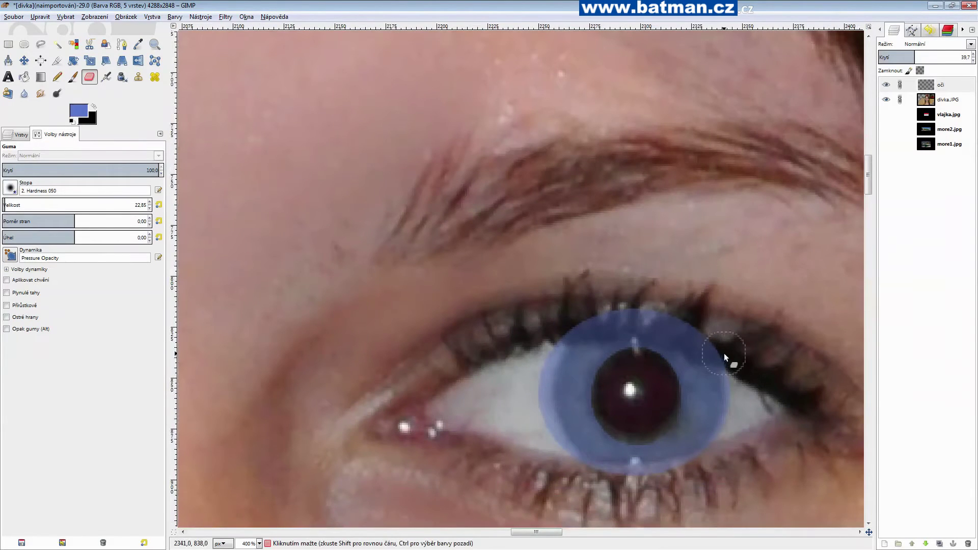
{"action": "left_click_drag", "start_coordinate": [726, 356], "coordinate": [621, 322]}
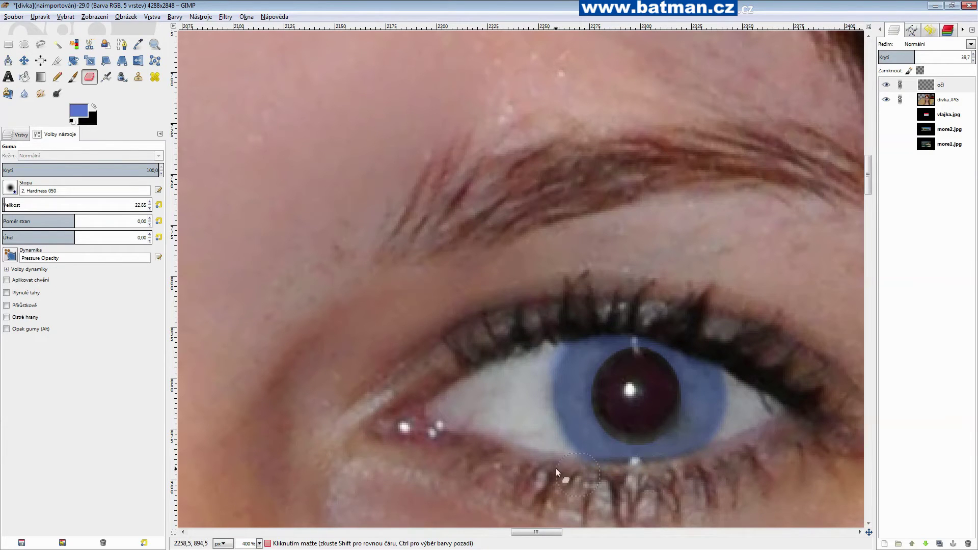
{"action": "scroll", "coordinate": [589, 457], "scroll_direction": "down", "scroll_amount": 5}
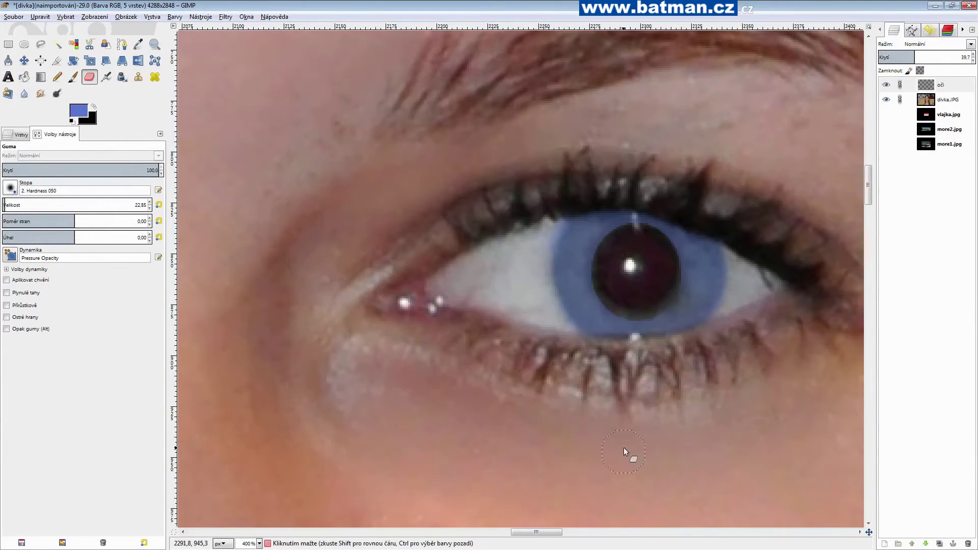
{"action": "scroll", "coordinate": [619, 323], "scroll_direction": "down", "scroll_amount": 5}
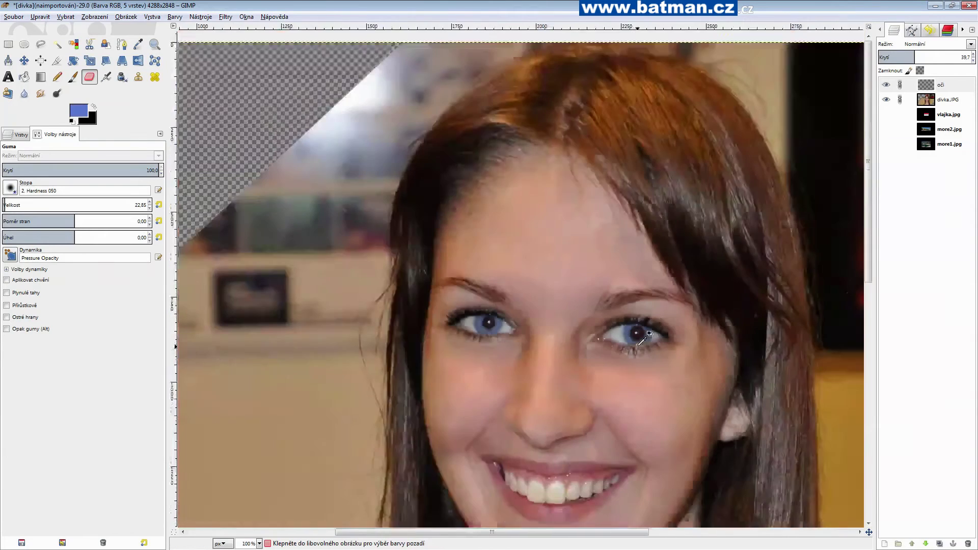
{"action": "scroll", "coordinate": [611, 331], "scroll_direction": "up", "scroll_amount": 2}
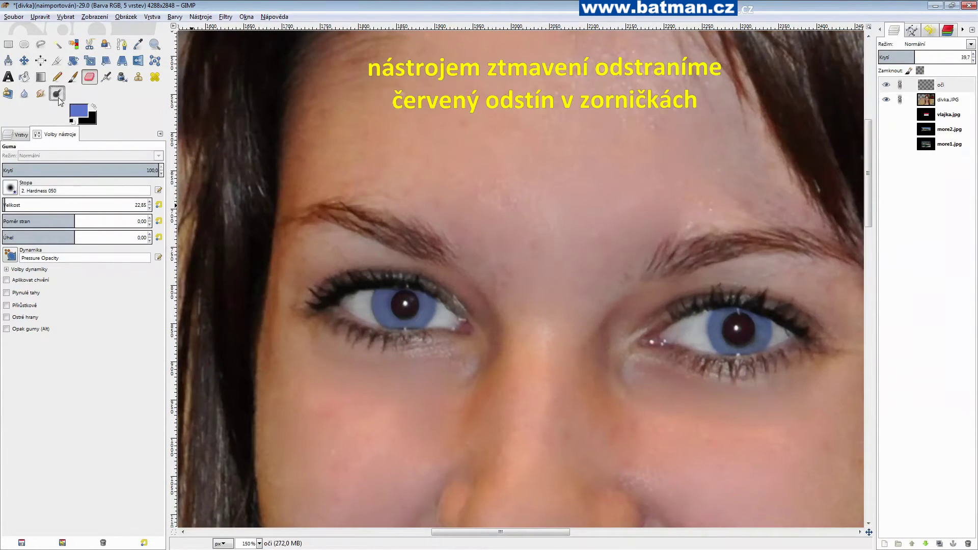
Burn both pupils darker on the divka.JPG layer with the Dodge/Burn tool
{"action": "left_click", "coordinate": [56, 93]}
{"action": "left_click", "coordinate": [947, 99]}
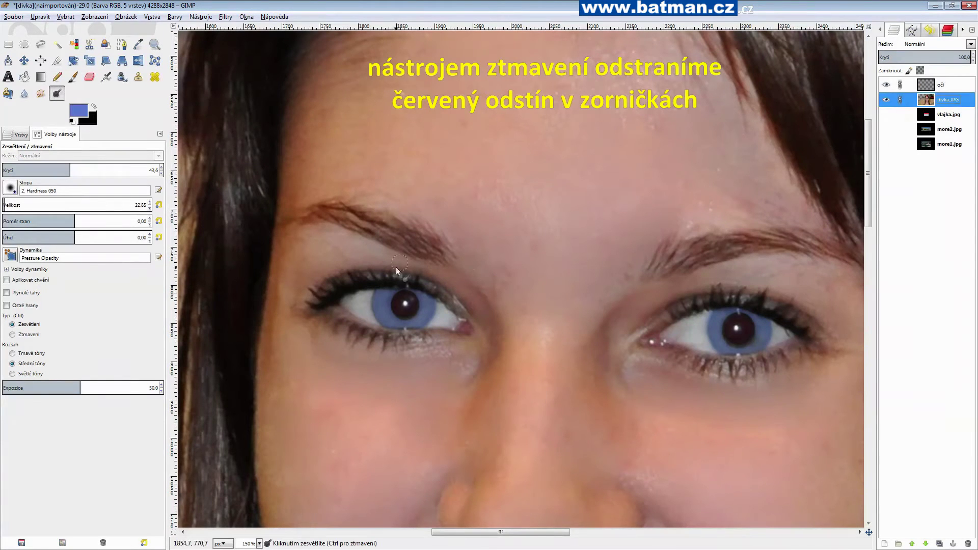
{"action": "scroll", "coordinate": [402, 304], "scroll_direction": "up", "scroll_amount": 3}
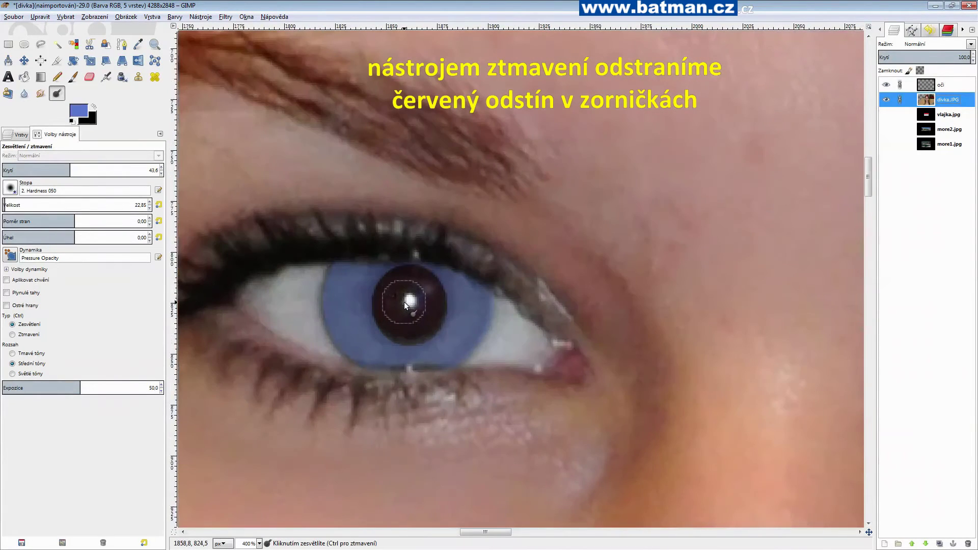
{"action": "key", "text": "ctrl"}
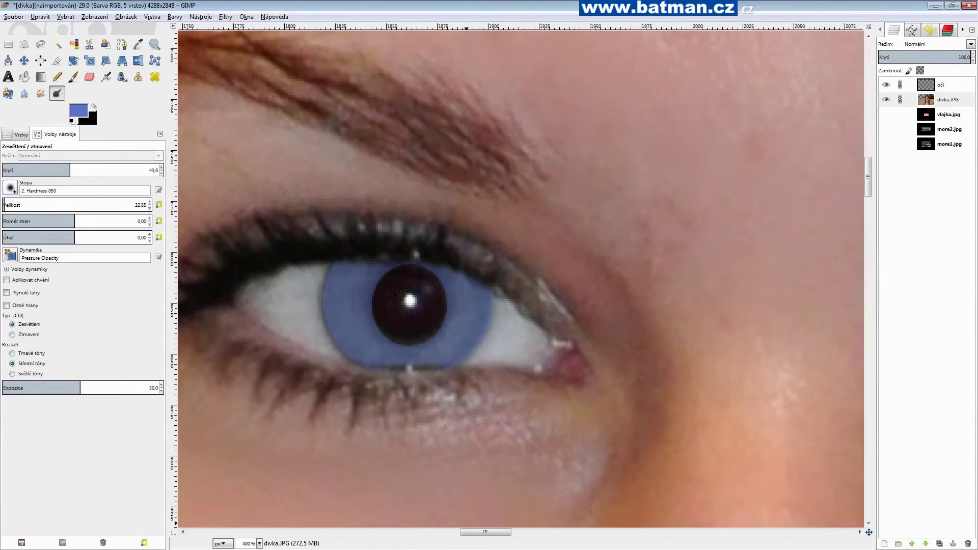
{"action": "left_click_drag", "start_coordinate": [475, 533], "coordinate": [543, 536]}
{"action": "key", "text": "ctrl"}
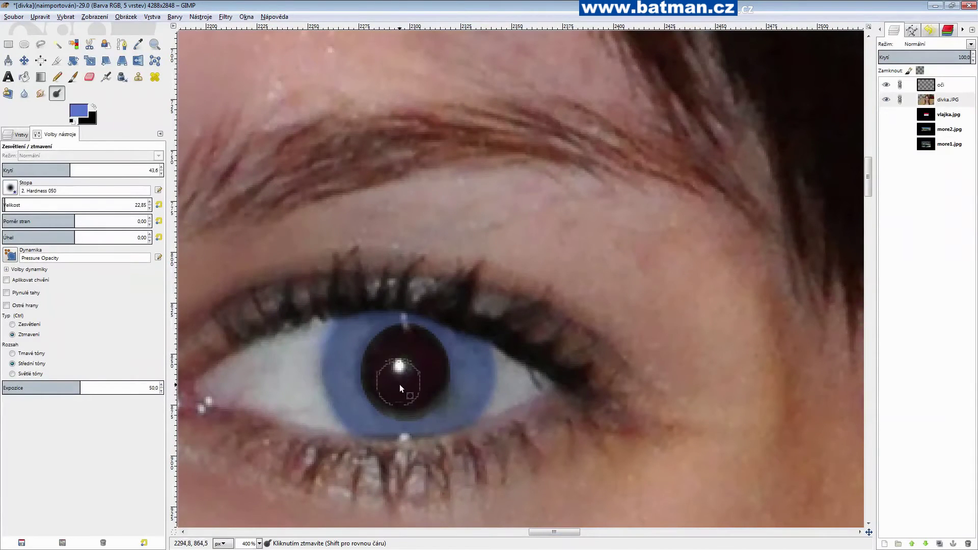
{"action": "key", "text": "1"}
{"action": "scroll", "coordinate": [501, 420], "scroll_direction": "down", "scroll_amount": 3}
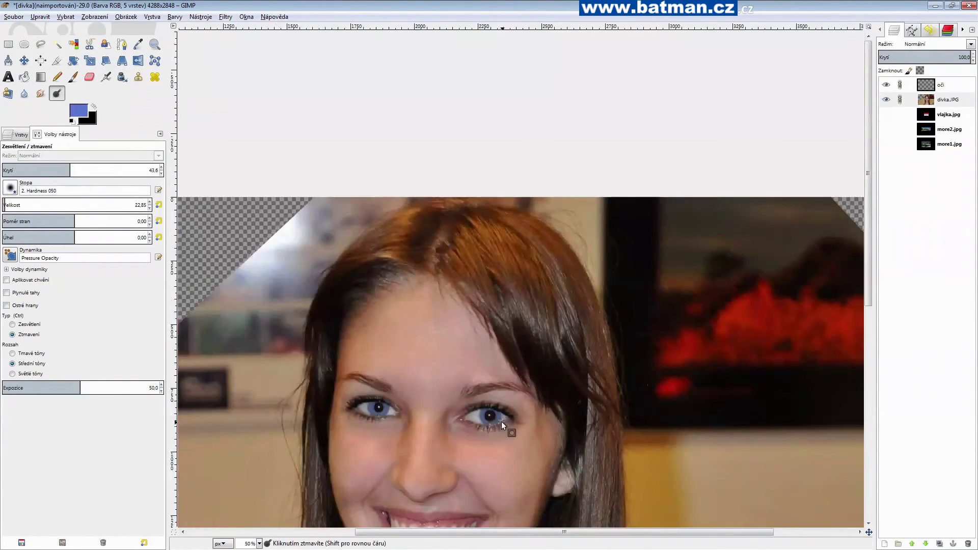
{"action": "scroll", "coordinate": [390, 443], "scroll_direction": "down", "scroll_amount": 3}
{"action": "scroll", "coordinate": [439, 305], "scroll_direction": "down", "scroll_amount": 1}
{"action": "scroll", "coordinate": [496, 202], "scroll_direction": "up", "scroll_amount": 1}
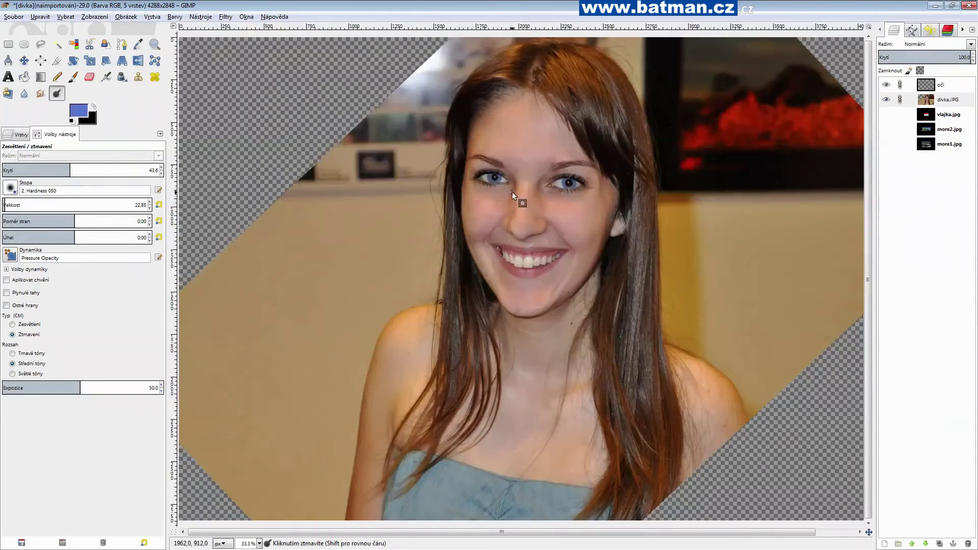
{"action": "scroll", "coordinate": [512, 192], "scroll_direction": "up", "scroll_amount": 1}
{"action": "scroll", "coordinate": [519, 190], "scroll_direction": "up", "scroll_amount": 1}
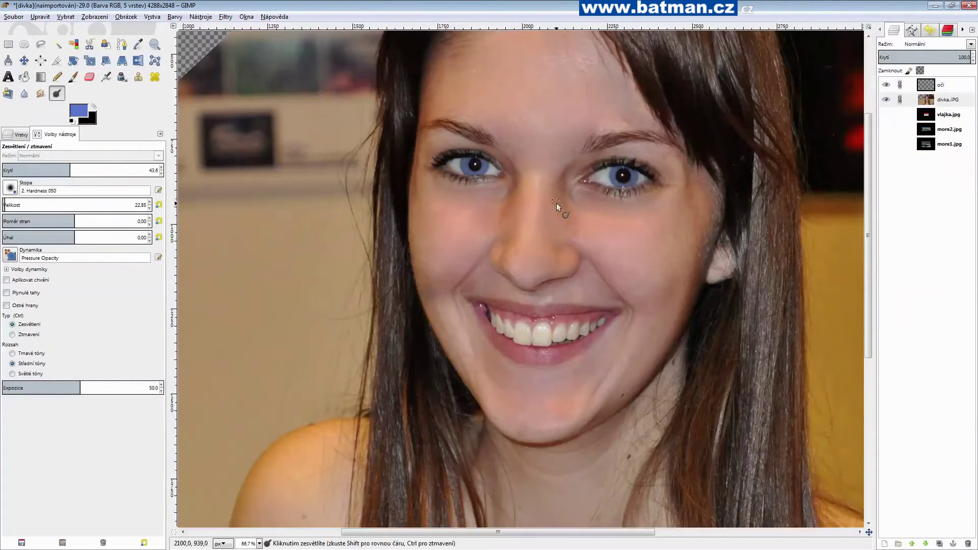
Hide and reshow the oči layer to compare the darkened pupils
{"action": "left_click", "coordinate": [892, 90]}
{"action": "left_click", "coordinate": [891, 90]}
{"action": "left_click", "coordinate": [891, 90]}
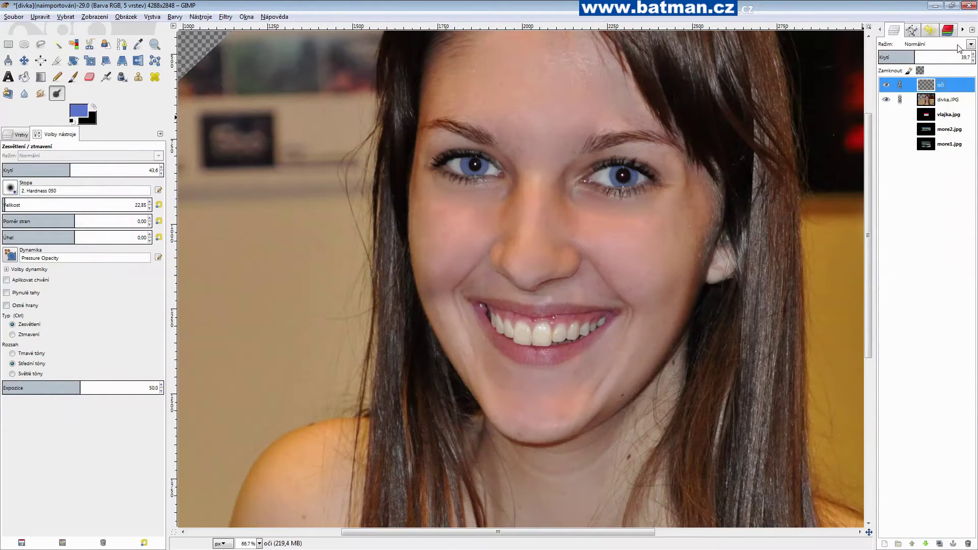
{"action": "scroll", "coordinate": [579, 151], "scroll_direction": "up", "scroll_amount": 1, "text": "ctrl"}
{"action": "scroll", "coordinate": [579, 151], "scroll_direction": "up", "scroll_amount": 1, "text": "ctrl"}
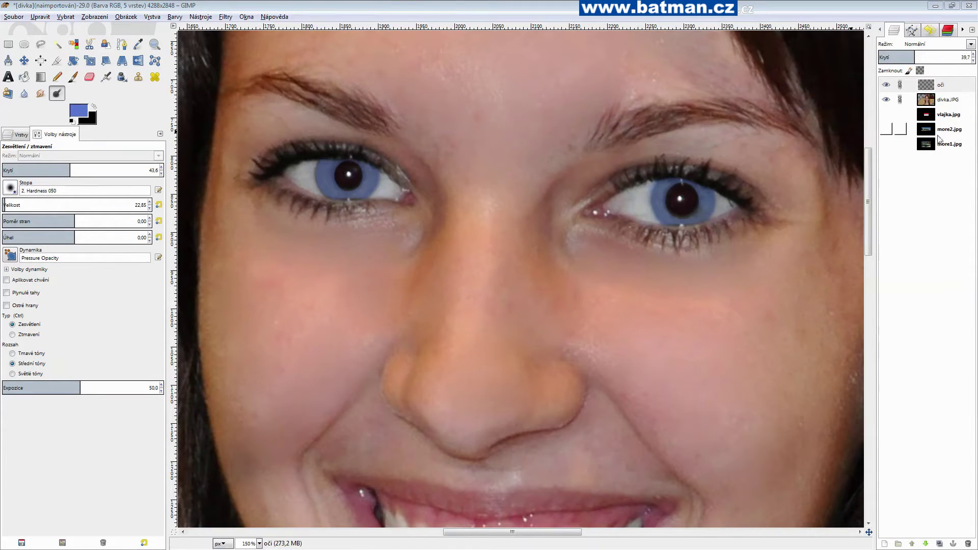
Colorize the oči layer with Hue 216 and Saturation 30
{"action": "left_click", "coordinate": [175, 16]}
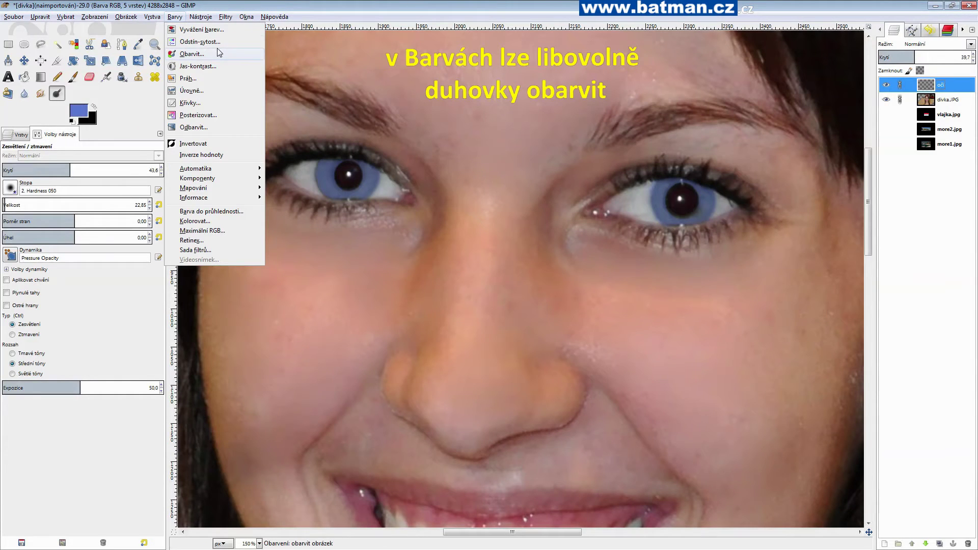
{"action": "left_click", "coordinate": [192, 54]}
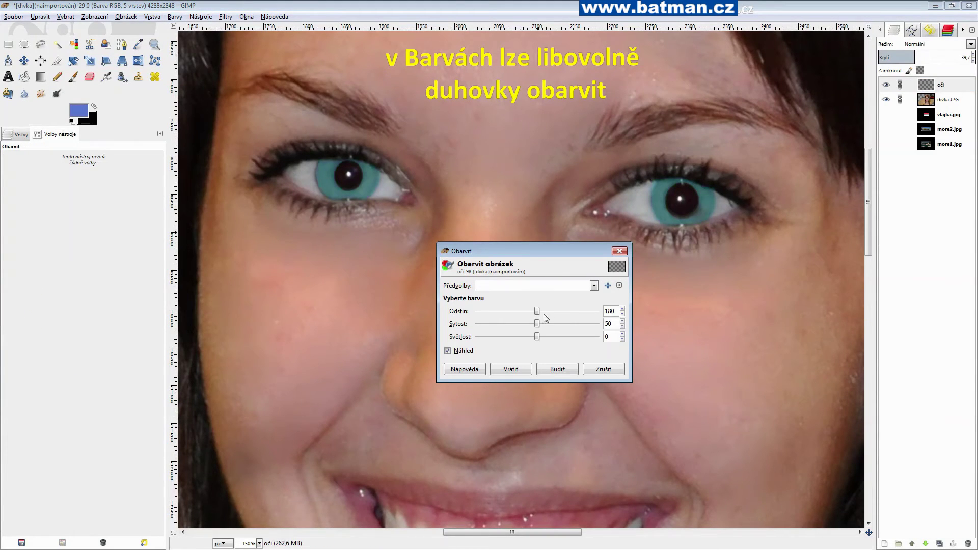
{"action": "mouse_move", "coordinate": [537, 312]}
{"action": "left_mouse_down"}
{"action": "mouse_move", "coordinate": [518, 315]}
{"action": "mouse_move", "coordinate": [530, 325]}
{"action": "mouse_move", "coordinate": [513, 325]}
{"action": "mouse_move", "coordinate": [558, 316]}
{"action": "mouse_move", "coordinate": [549, 313]}
{"action": "left_mouse_up"}
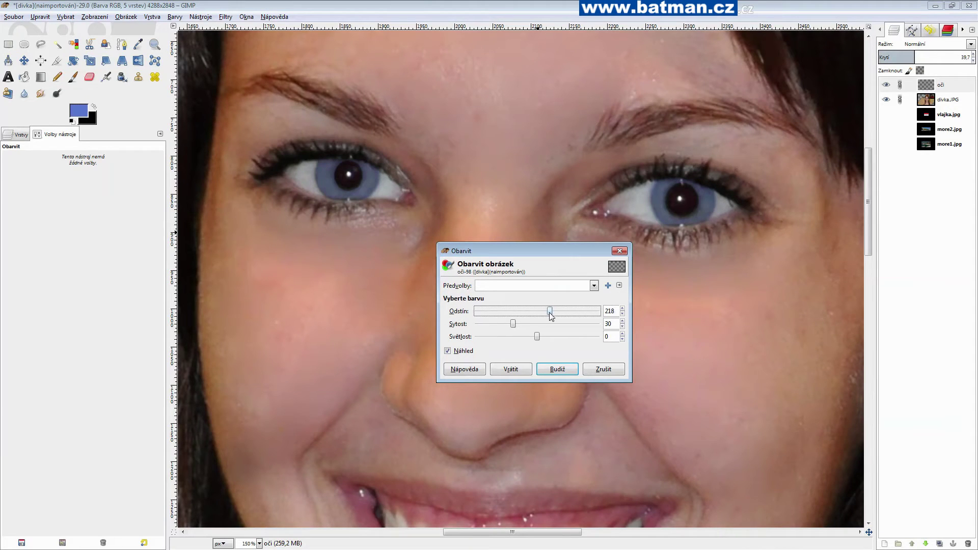
{"action": "left_click", "coordinate": [560, 370]}
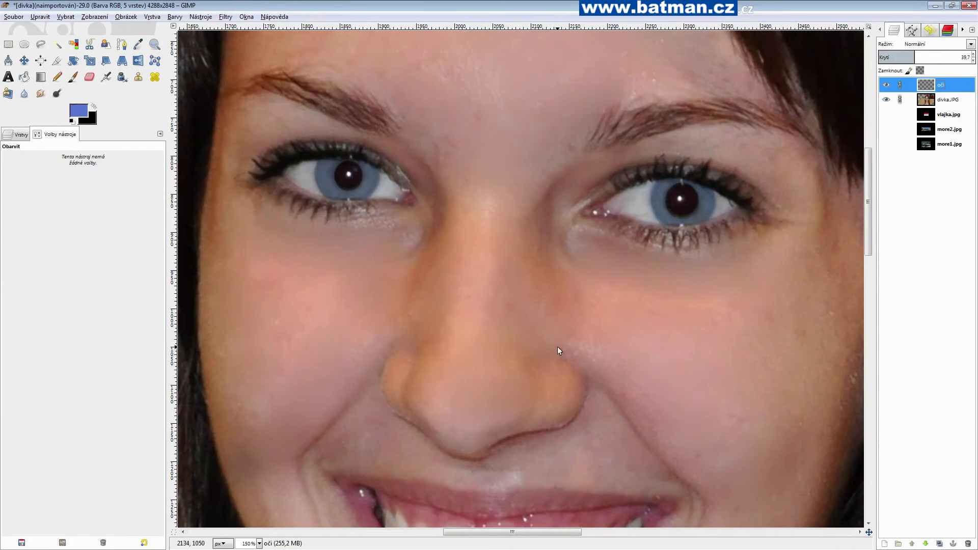
Toggle the oči layer's visibility to compare the irises before and after
{"action": "scroll", "coordinate": [548, 295], "scroll_direction": "down", "scroll_amount": 10}
{"action": "scroll", "coordinate": [545, 289], "scroll_direction": "down", "scroll_amount": 2}
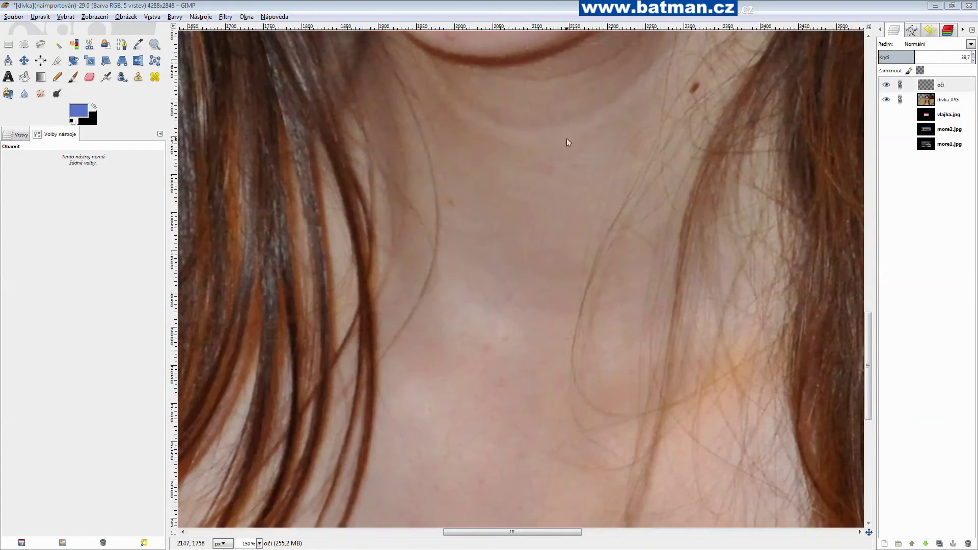
{"action": "scroll", "coordinate": [532, 101], "scroll_direction": "down", "scroll_amount": 4, "text": "ctrl"}
{"action": "scroll", "coordinate": [533, 197], "scroll_direction": "down", "scroll_amount": 4, "text": "ctrl"}
{"action": "scroll", "coordinate": [519, 230], "scroll_direction": "up", "scroll_amount": 3, "text": "ctrl"}
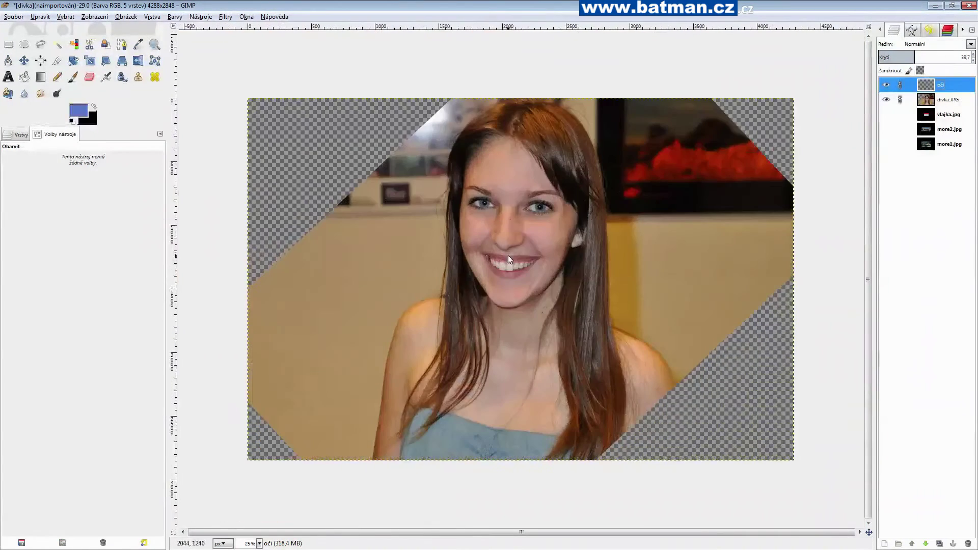
{"action": "scroll", "coordinate": [507, 214], "scroll_direction": "up", "scroll_amount": 4, "text": "ctrl"}
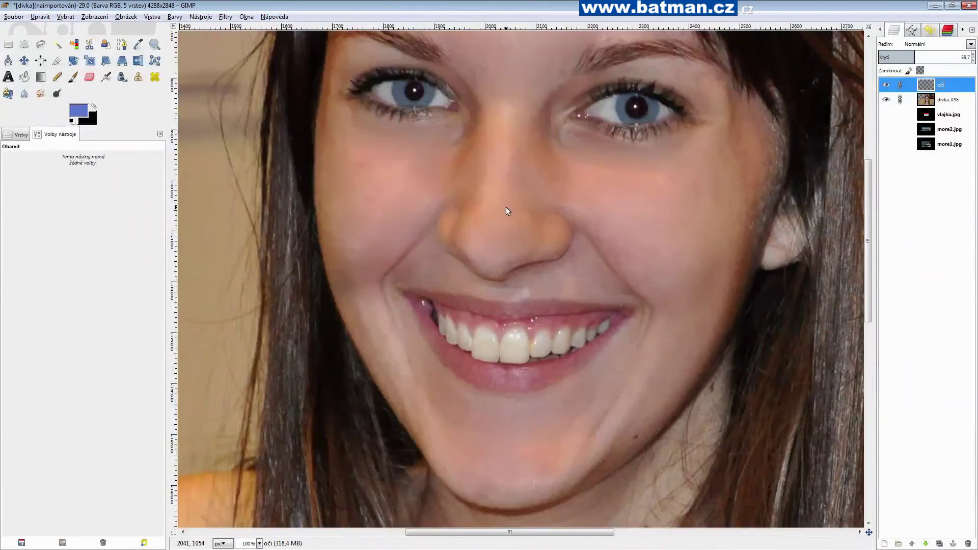
{"action": "scroll", "coordinate": [506, 207], "scroll_direction": "down", "scroll_amount": 3, "text": "ctrl"}
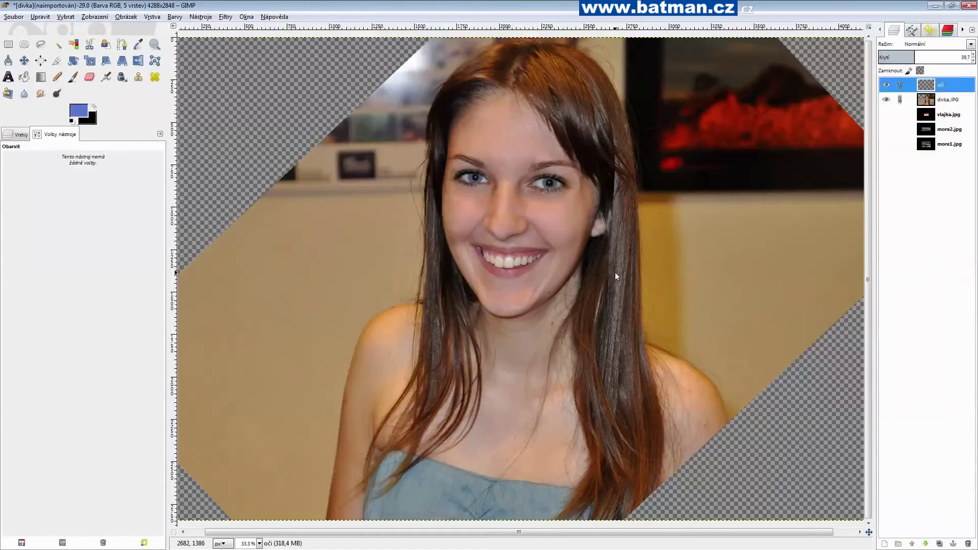
{"action": "left_click", "coordinate": [889, 86]}
{"action": "scroll", "coordinate": [487, 165], "scroll_direction": "up", "scroll_amount": 1}
{"action": "scroll", "coordinate": [487, 165], "scroll_direction": "up", "scroll_amount": 1}
{"action": "left_click", "coordinate": [174, 17]}
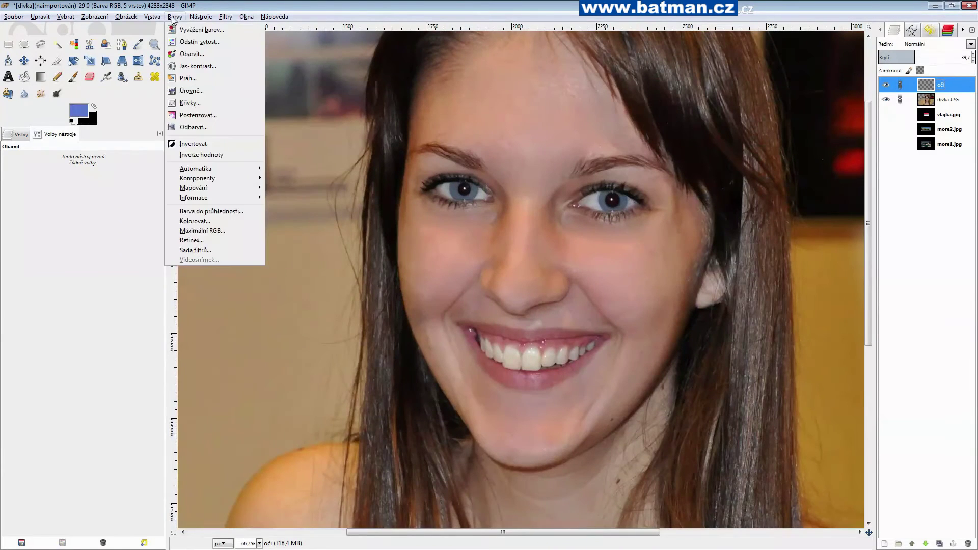
{"action": "left_click", "coordinate": [203, 55]}
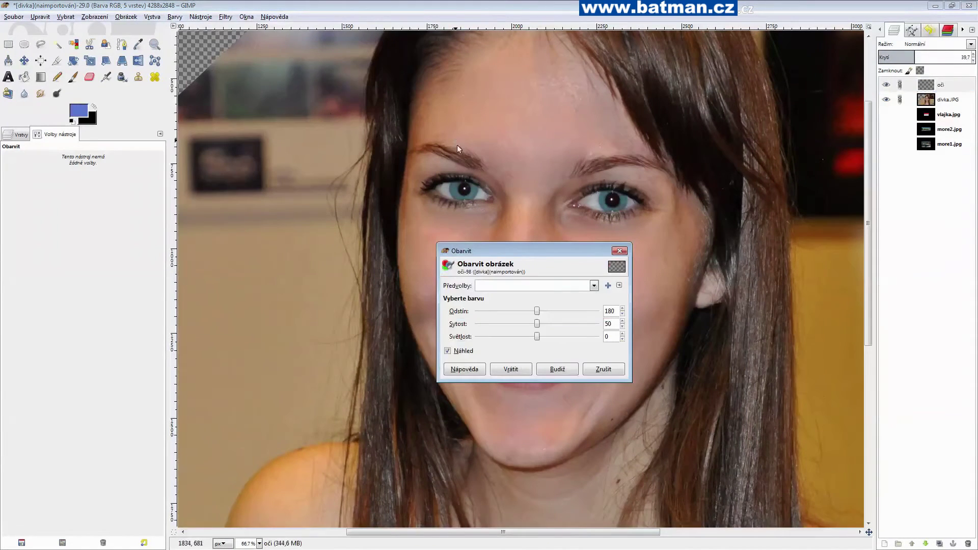
{"action": "mouse_move", "coordinate": [538, 308]}
{"action": "left_mouse_down"}
{"action": "mouse_move", "coordinate": [519, 323]}
{"action": "mouse_move", "coordinate": [516, 311]}
{"action": "mouse_move", "coordinate": [526, 336]}
{"action": "mouse_move", "coordinate": [518, 336]}
{"action": "left_mouse_up"}
{"action": "left_click_drag", "start_coordinate": [542, 250], "coordinate": [713, 313]}
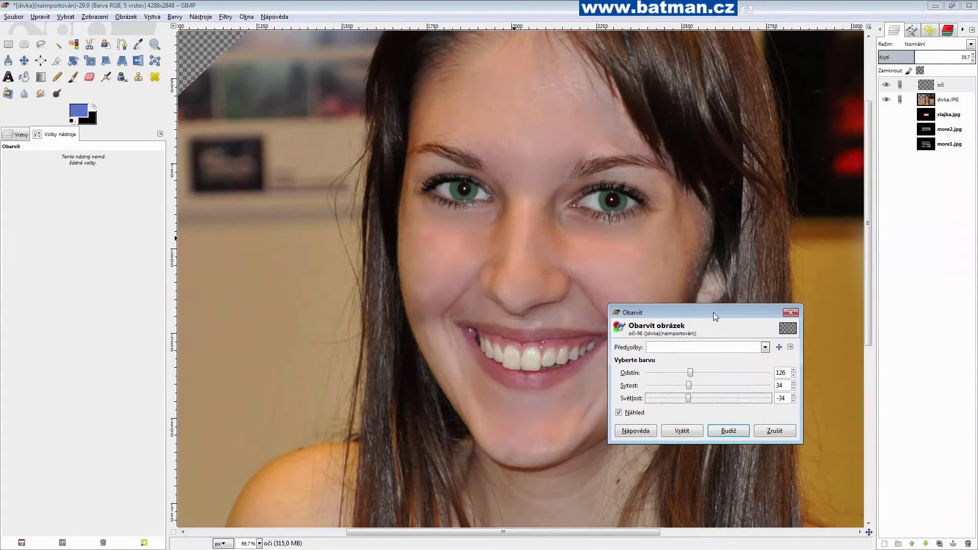
{"action": "left_click", "coordinate": [769, 430]}
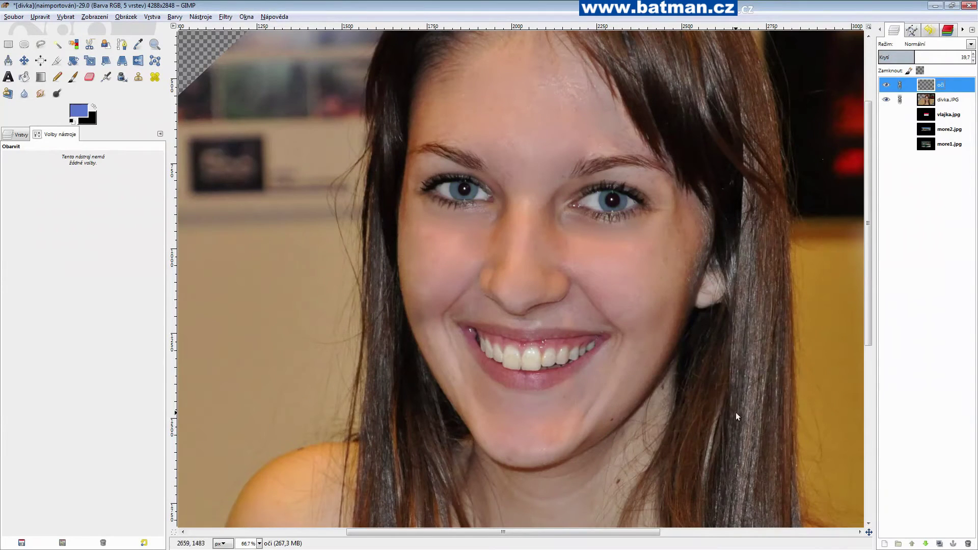
{"action": "key", "text": "minus"}
{"action": "key", "text": "minus"}
{"action": "key", "text": "plus"}
{"action": "key", "text": "plus"}
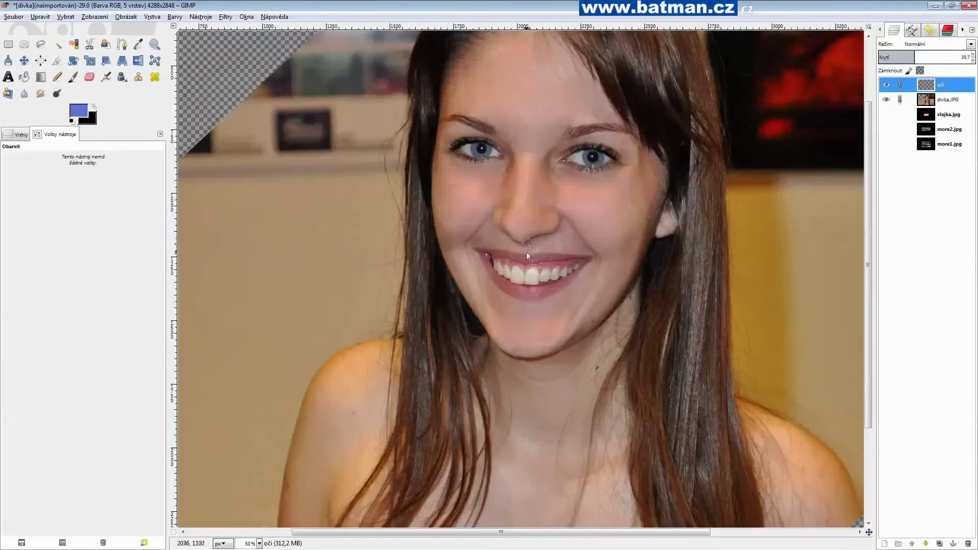
{"action": "key", "text": "plus"}
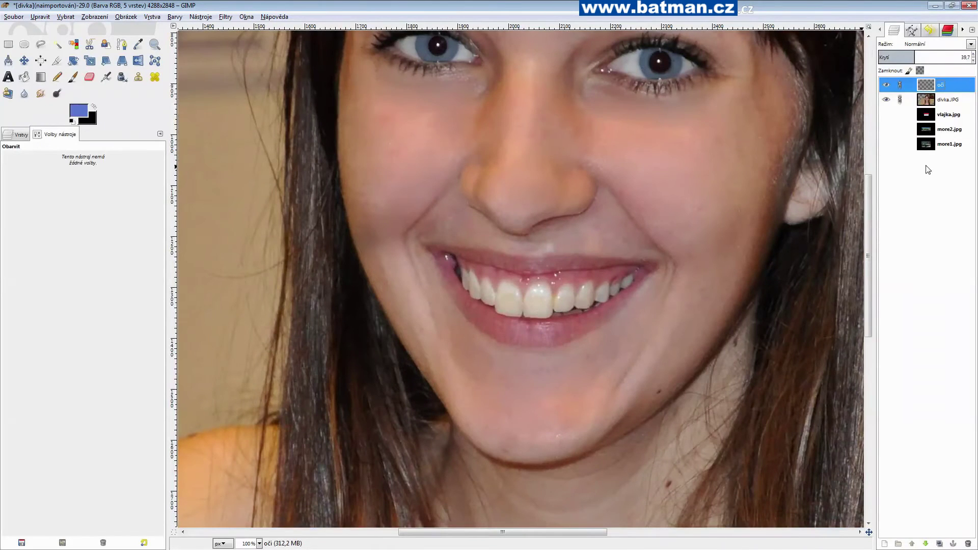
Create a new transparent layer named 'zuby'
{"action": "right_click", "coordinate": [928, 170]}
{"action": "left_click", "coordinate": [884, 197]}
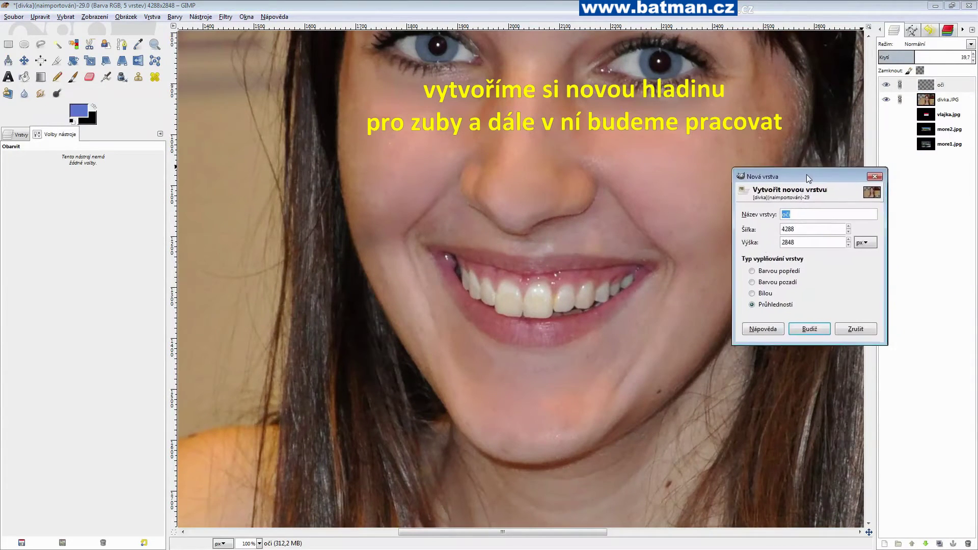
{"action": "left_click_drag", "start_coordinate": [806, 174], "coordinate": [797, 196]}
{"action": "type", "text": "zuby"}
{"action": "key", "text": "Return"}
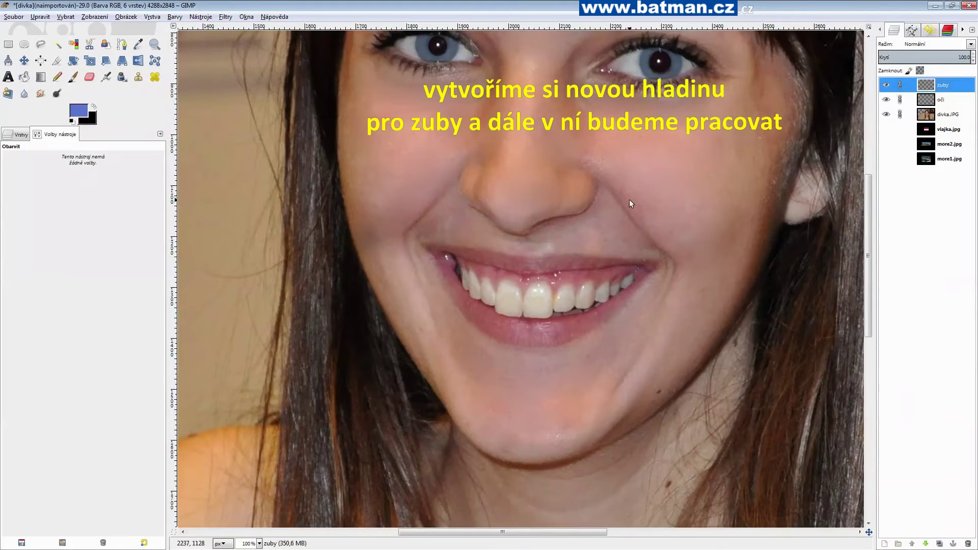
Paint blue over all the visible teeth with the Paintbrush
{"action": "left_click", "coordinate": [72, 76]}
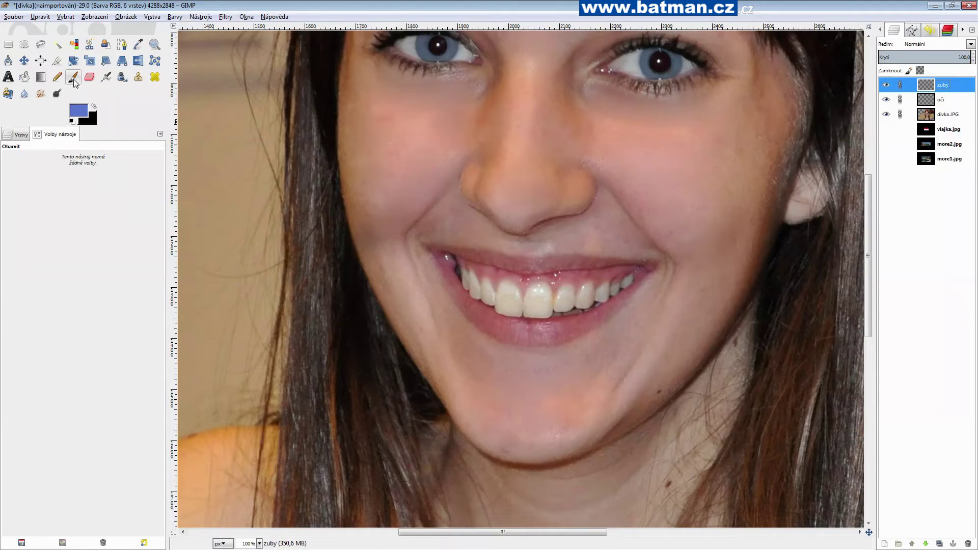
{"action": "scroll", "coordinate": [554, 283], "scroll_direction": "up", "scroll_amount": 1}
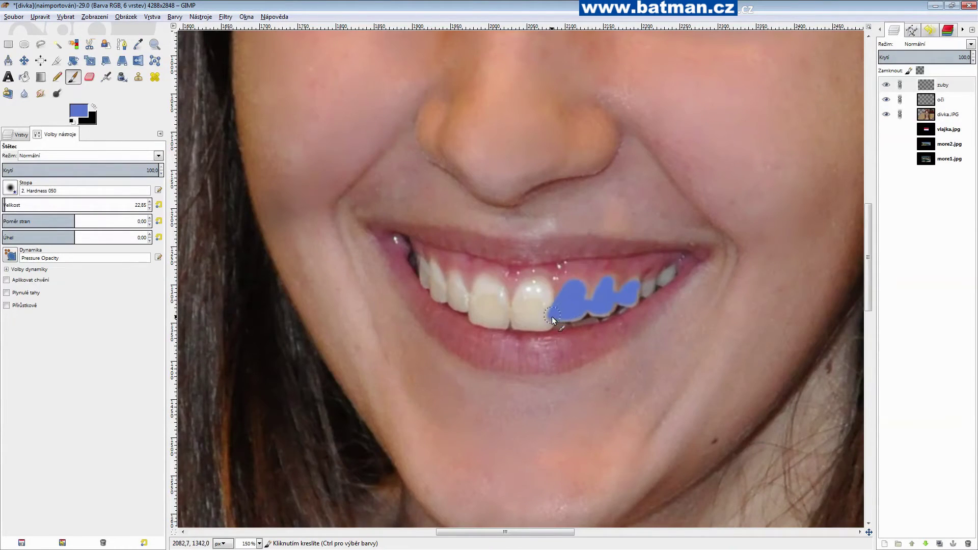
{"action": "left_click_drag", "start_coordinate": [552, 316], "coordinate": [534, 320]}
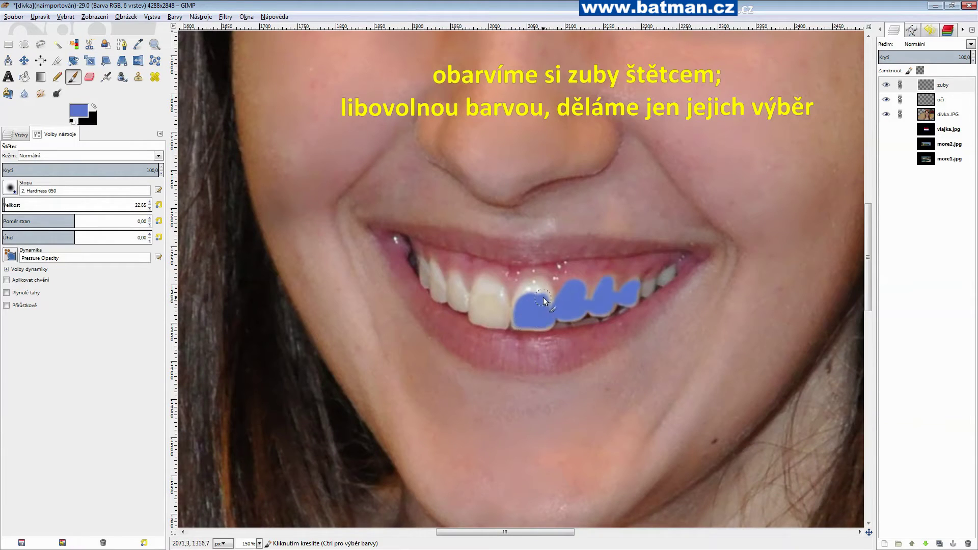
{"action": "left_click_drag", "start_coordinate": [515, 316], "coordinate": [496, 300]}
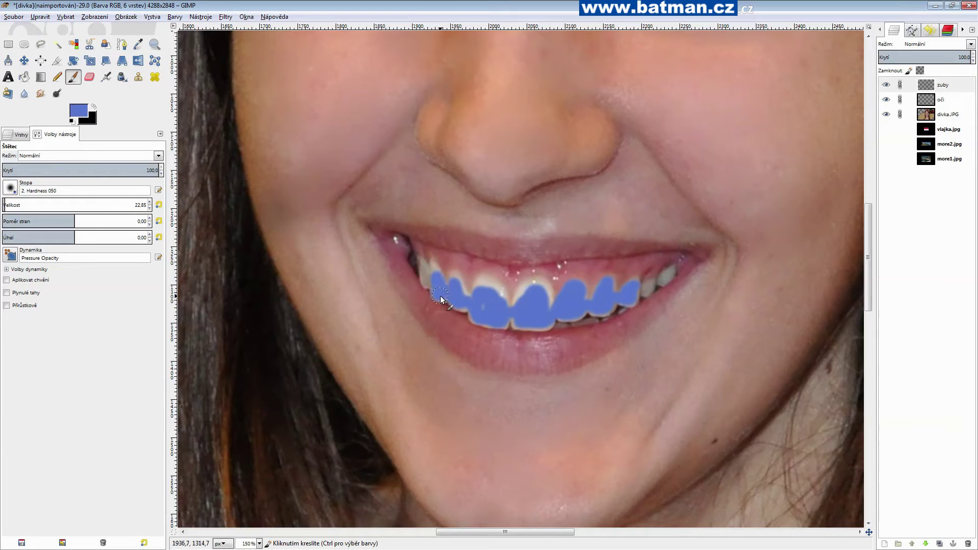
{"action": "left_click_drag", "start_coordinate": [480, 279], "coordinate": [498, 292]}
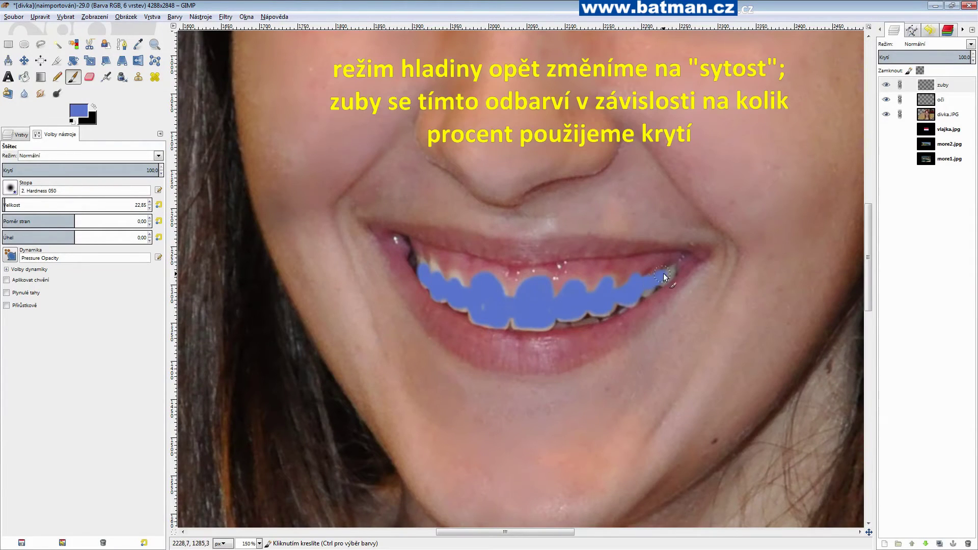
{"action": "left_click_drag", "start_coordinate": [664, 274], "coordinate": [672, 268]}
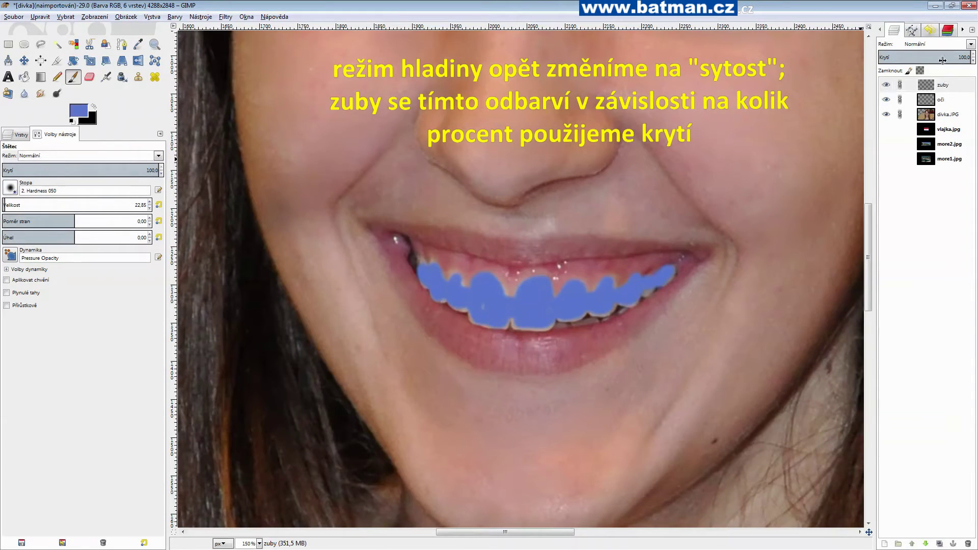
Try Sytost blend mode on the zuby layer with opacities from about 10 to 56
{"action": "left_click", "coordinate": [941, 45]}
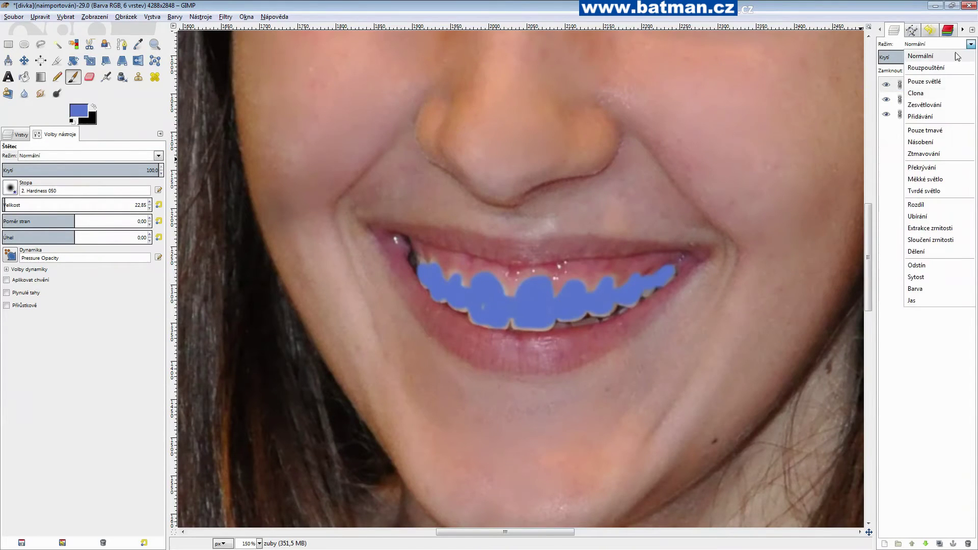
{"action": "left_click", "coordinate": [939, 278]}
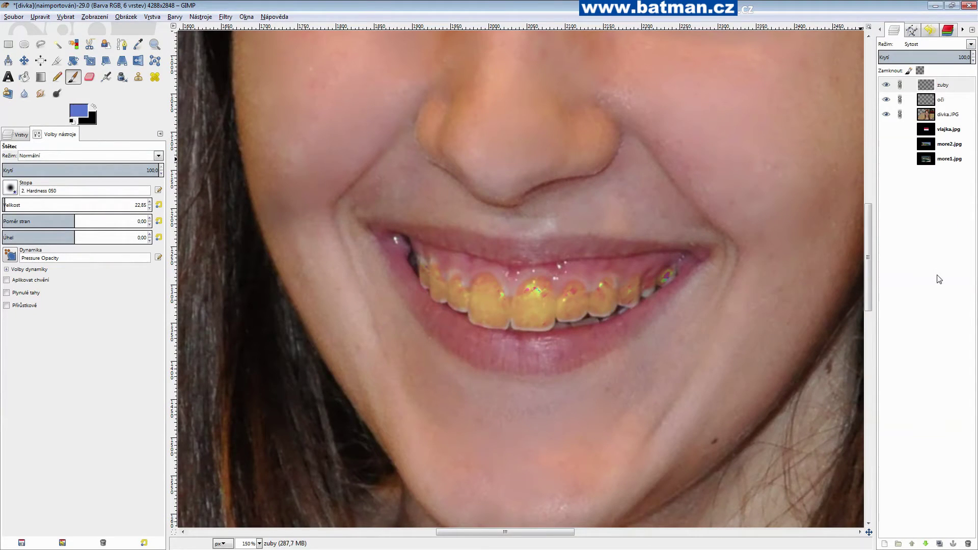
{"action": "left_click", "coordinate": [973, 60]}
{"action": "left_click_drag", "start_coordinate": [972, 60], "coordinate": [973, 65]}
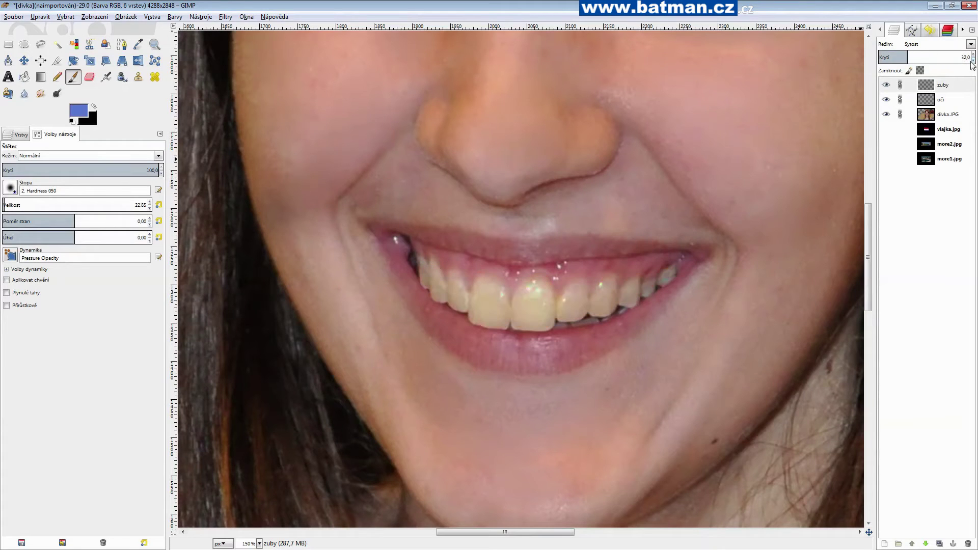
{"action": "left_click_drag", "start_coordinate": [907, 57], "coordinate": [877, 57]}
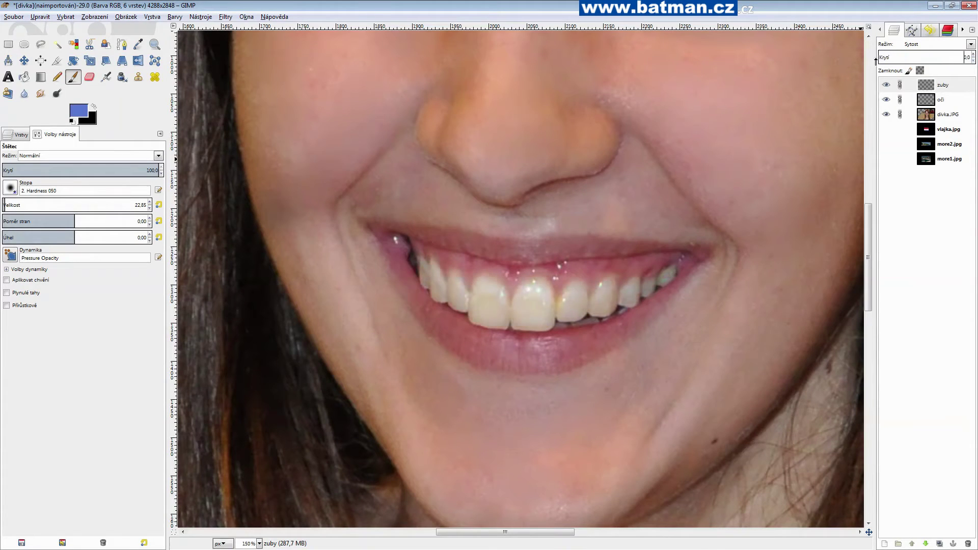
{"action": "left_click", "coordinate": [889, 88]}
{"action": "left_click", "coordinate": [889, 88]}
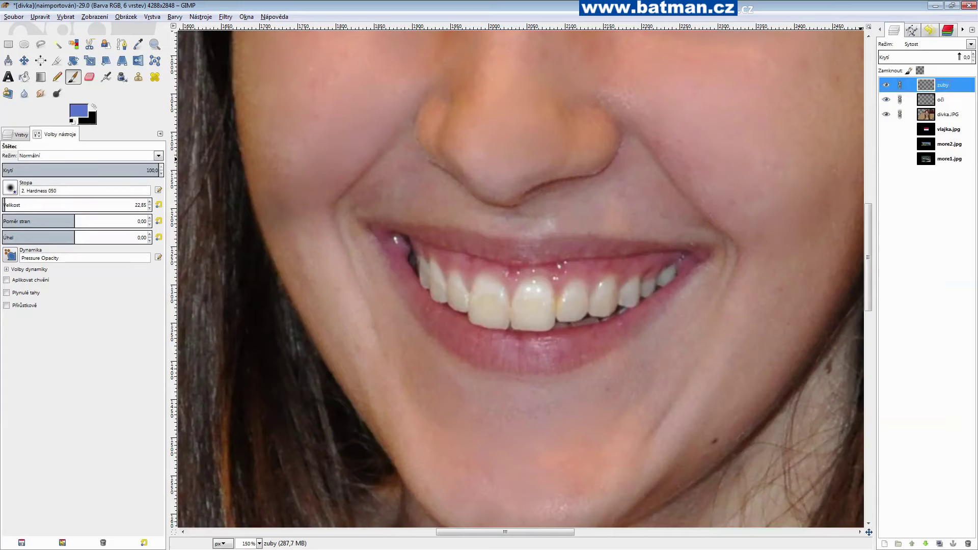
{"action": "left_click", "coordinate": [930, 55]}
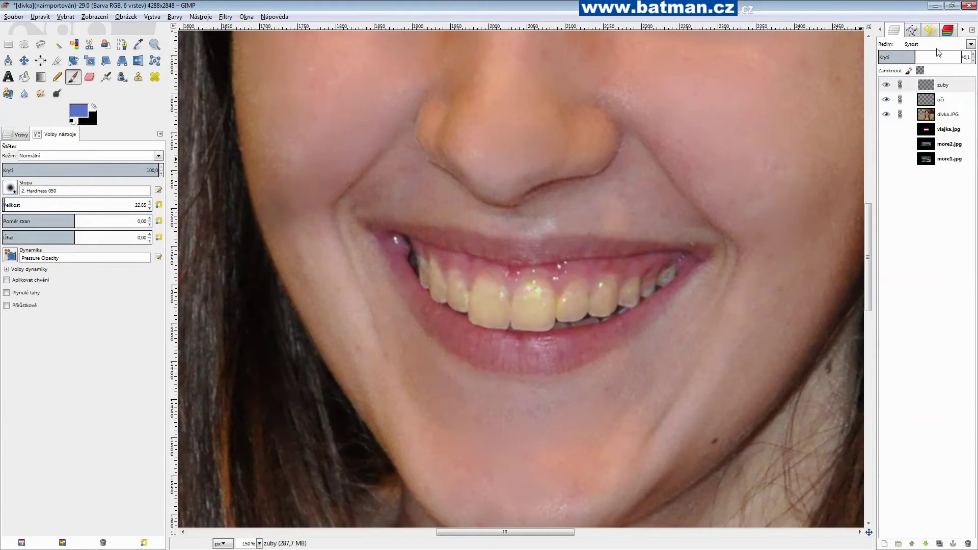
Switch the zuby layer to Odstín mode and settle its opacity at about 21
{"action": "left_click", "coordinate": [952, 45]}
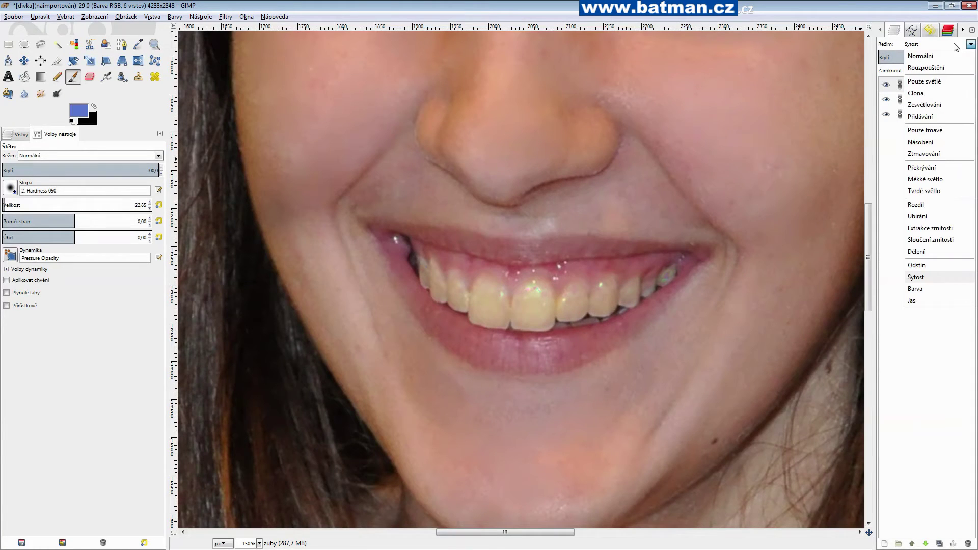
{"action": "left_click", "coordinate": [936, 265]}
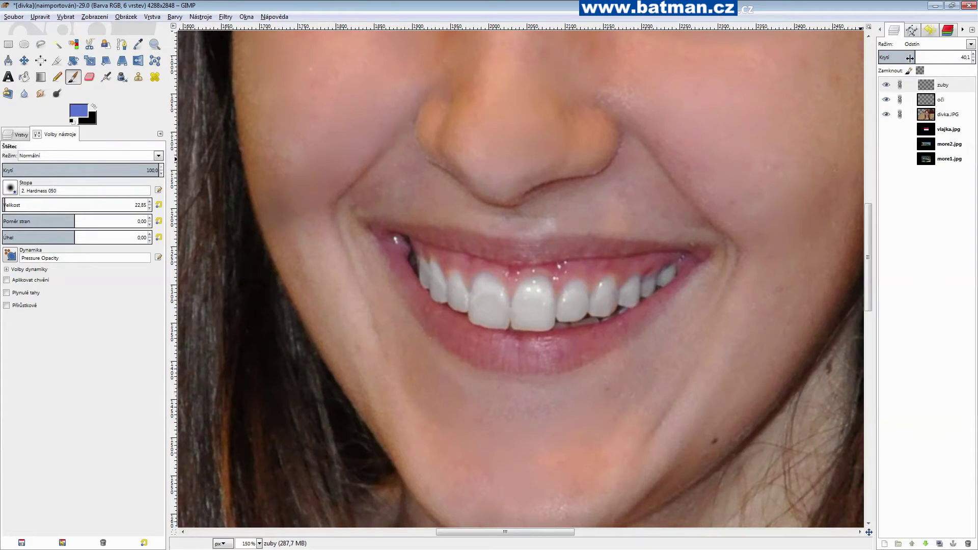
{"action": "left_click_drag", "start_coordinate": [890, 59], "coordinate": [889, 59]}
{"action": "left_click_drag", "start_coordinate": [890, 59], "coordinate": [957, 60]}
{"action": "left_click", "coordinate": [973, 61]}
{"action": "left_click", "coordinate": [974, 61]}
{"action": "left_click", "coordinate": [973, 56]}
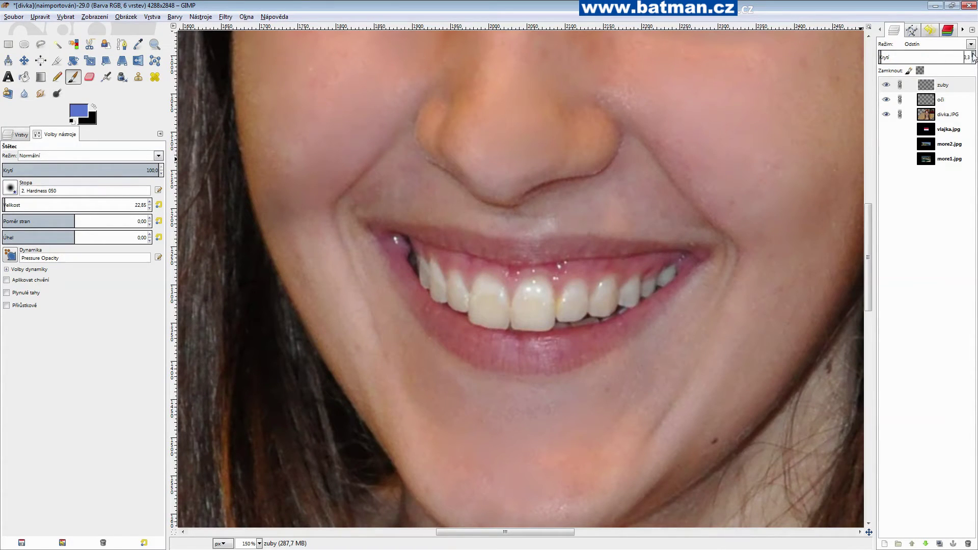
{"action": "left_click", "coordinate": [973, 55]}
{"action": "key", "text": "minus"}
{"action": "key", "text": "minus"}
{"action": "key", "text": "minus"}
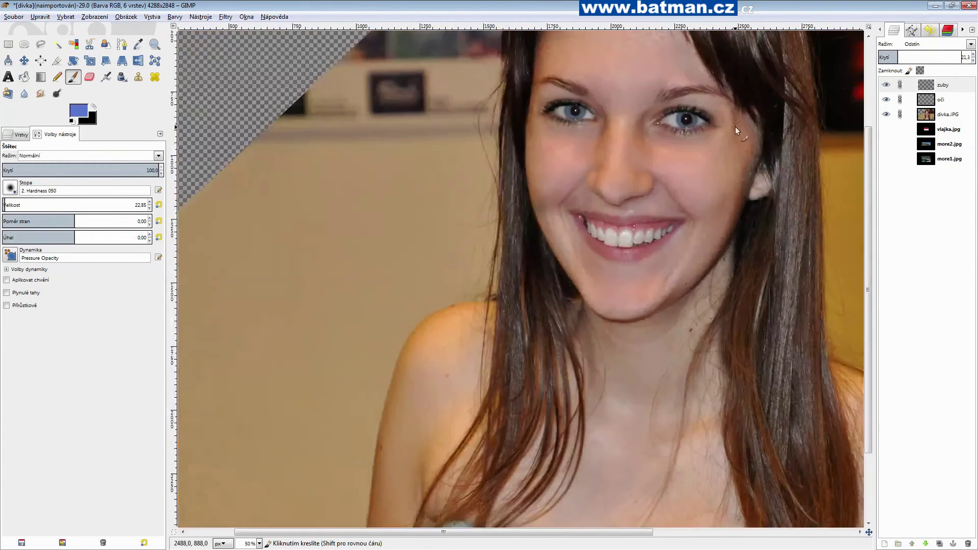
Hide and reshow the zuby layer to compare the whitened teeth
{"action": "key", "text": "plus"}
{"action": "key", "text": "plus"}
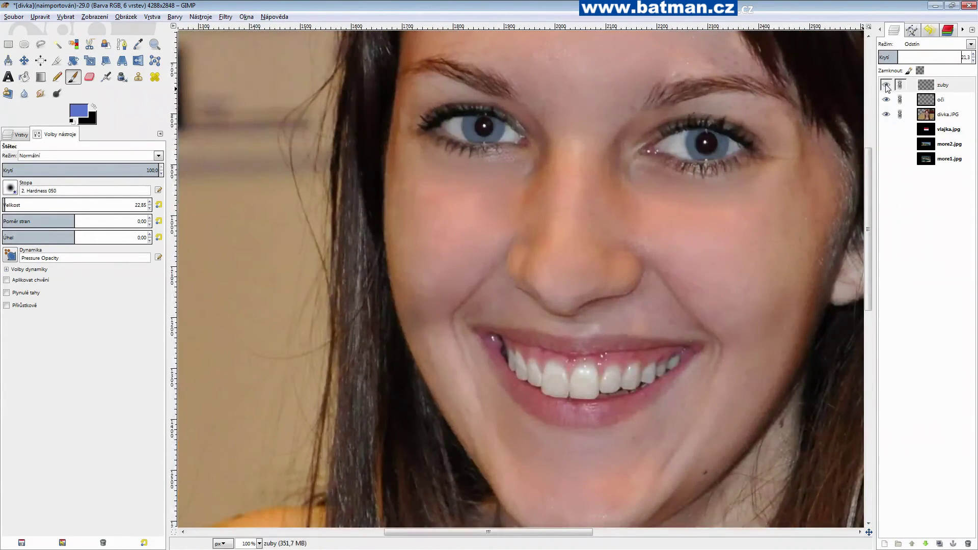
{"action": "left_click", "coordinate": [886, 87]}
{"action": "left_click", "coordinate": [886, 86]}
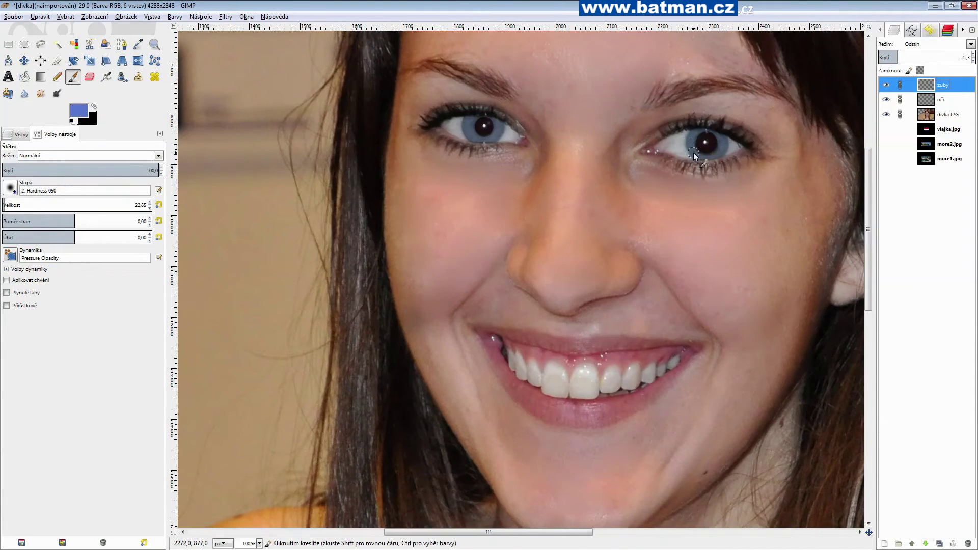
{"action": "scroll", "coordinate": [682, 140], "scroll_direction": "up", "scroll_amount": 2}
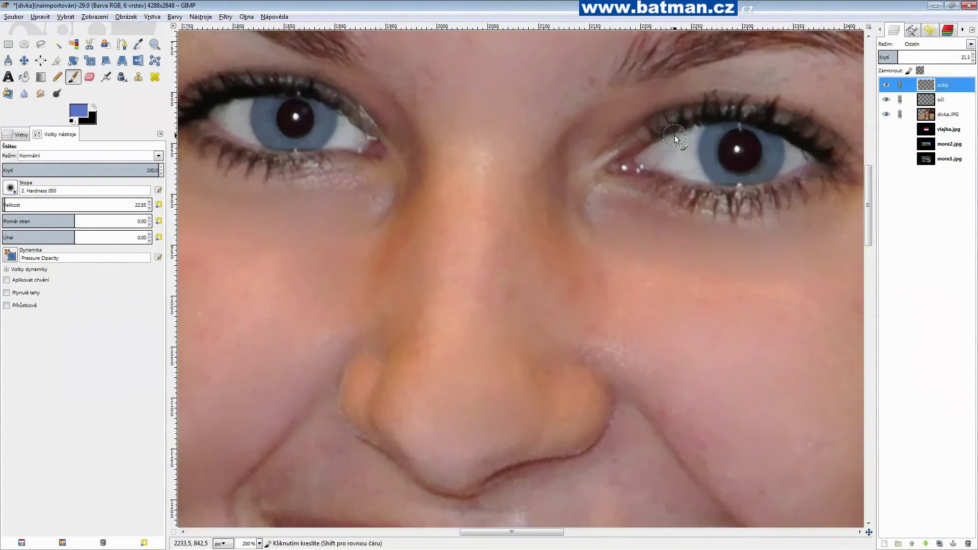
{"action": "scroll", "coordinate": [674, 136], "scroll_direction": "down", "scroll_amount": 2}
{"action": "scroll", "coordinate": [674, 135], "scroll_direction": "down", "scroll_amount": 1}
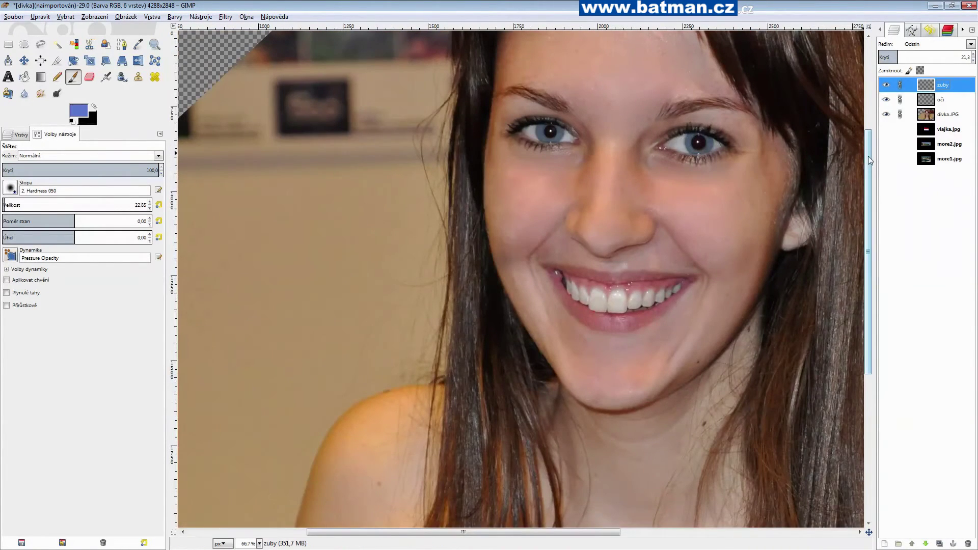
{"action": "scroll", "coordinate": [863, 152], "scroll_direction": "up", "scroll_amount": 1}
{"action": "scroll", "coordinate": [711, 246], "scroll_direction": "down", "scroll_amount": 1}
{"action": "scroll", "coordinate": [710, 246], "scroll_direction": "down", "scroll_amount": 2}
{"action": "scroll", "coordinate": [711, 246], "scroll_direction": "down", "scroll_amount": 1}
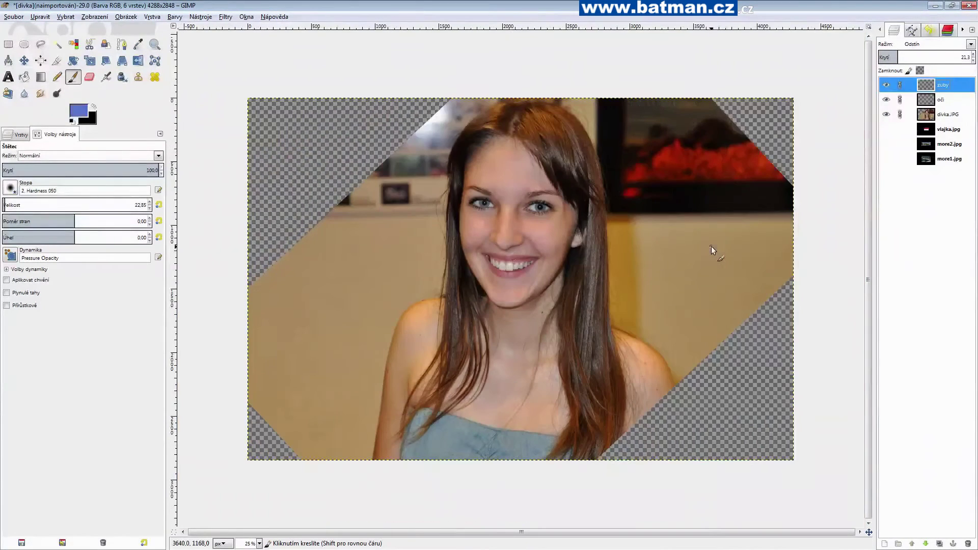
{"action": "scroll", "coordinate": [521, 176], "scroll_direction": "up", "scroll_amount": 1}
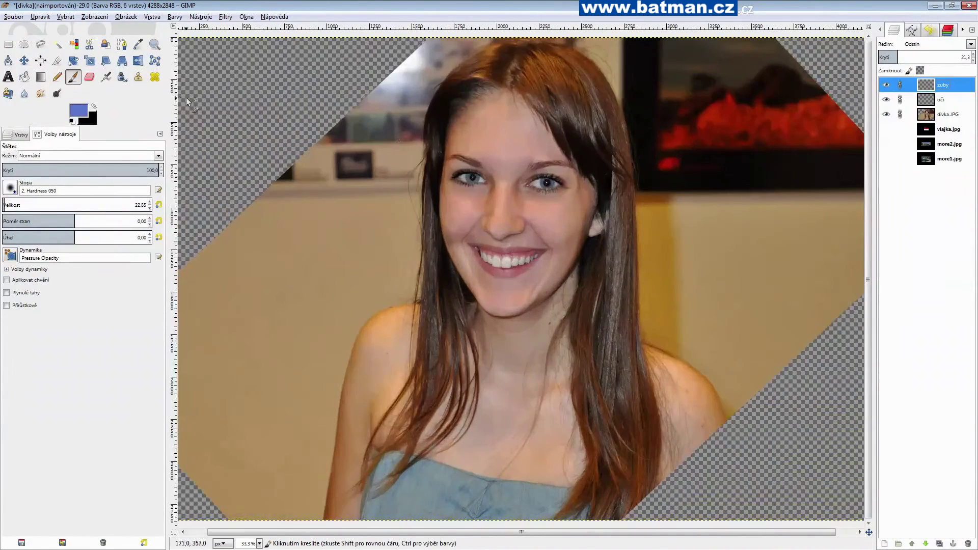
Erase the wall right of the head on divka.JPG with a size-225 eraser
{"action": "left_click", "coordinate": [89, 77]}
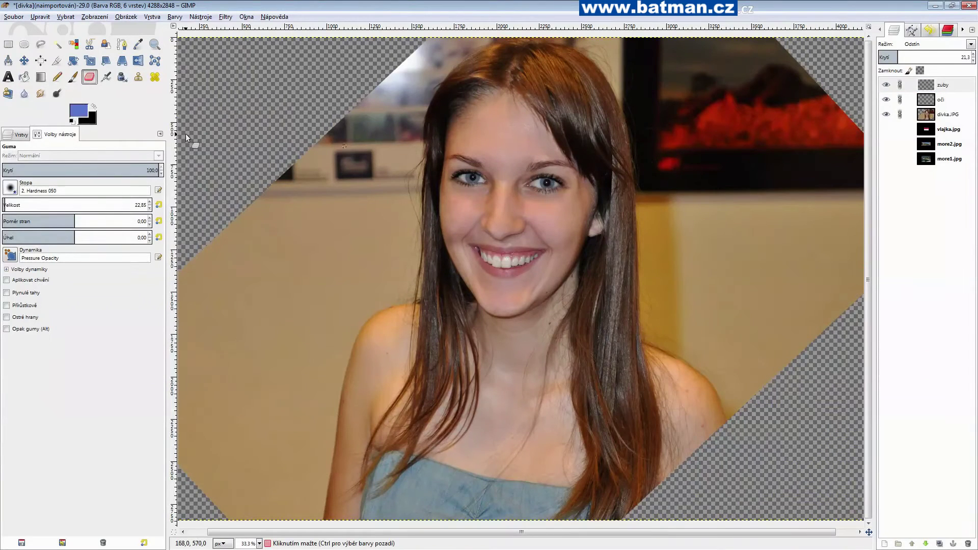
{"action": "left_click_drag", "start_coordinate": [4, 205], "coordinate": [34, 205]}
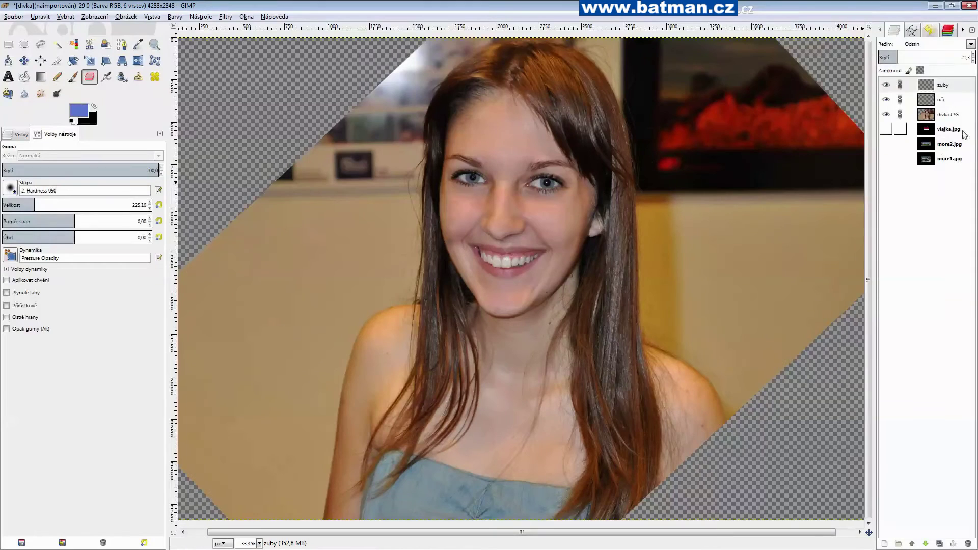
{"action": "left_click", "coordinate": [942, 115]}
{"action": "mouse_move", "coordinate": [708, 196]}
{"action": "left_mouse_down"}
{"action": "mouse_move", "coordinate": [676, 249]}
{"action": "mouse_move", "coordinate": [663, 191]}
{"action": "mouse_move", "coordinate": [679, 84]}
{"action": "mouse_move", "coordinate": [677, 154]}
{"action": "left_mouse_up"}
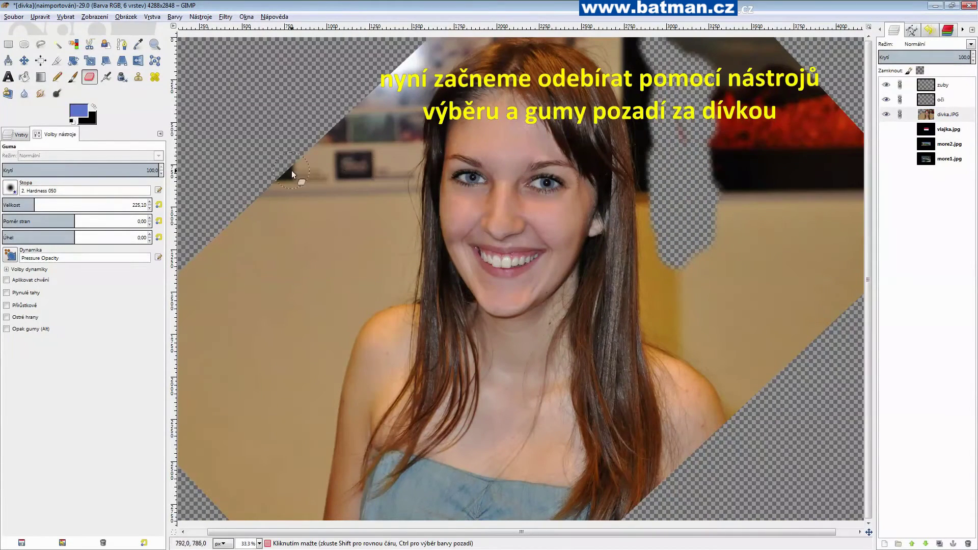
Delete the top-right and lower-right background blocks with rectangular selections
{"action": "left_click", "coordinate": [8, 44]}
{"action": "left_click_drag", "start_coordinate": [683, 66], "coordinate": [865, 310]}
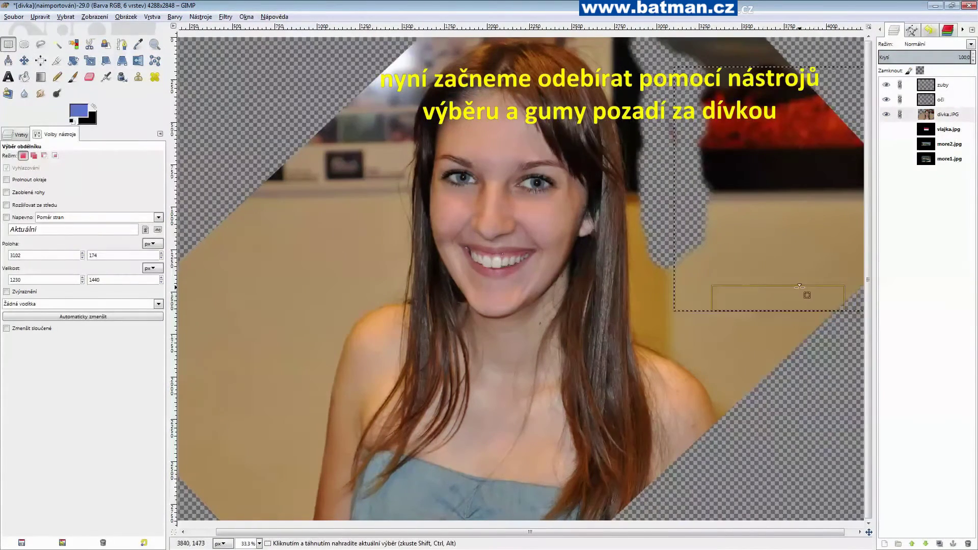
{"action": "key", "text": "Delete"}
{"action": "left_click_drag", "start_coordinate": [723, 283], "coordinate": [843, 409]}
{"action": "key", "text": "Delete"}
{"action": "left_click", "coordinate": [811, 427]}
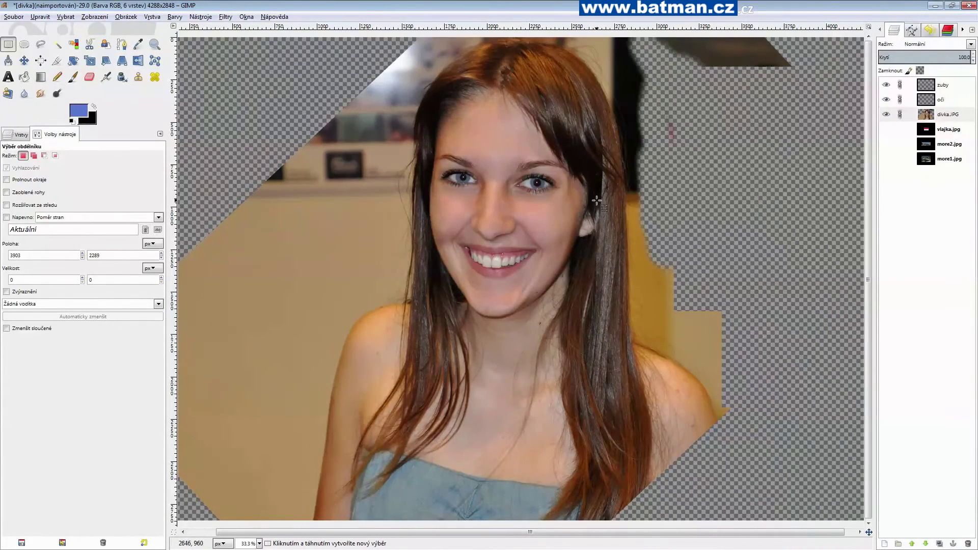
Delete the upper-left background block and clear the selection
{"action": "left_click_drag", "start_coordinate": [395, 60], "coordinate": [175, 294]}
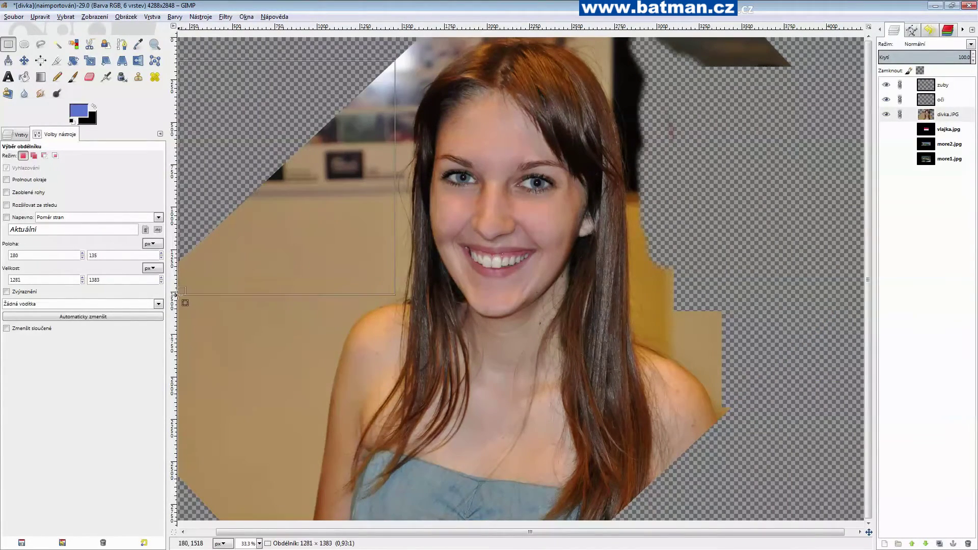
{"action": "key", "text": "Delete"}
{"action": "left_click", "coordinate": [248, 316]}
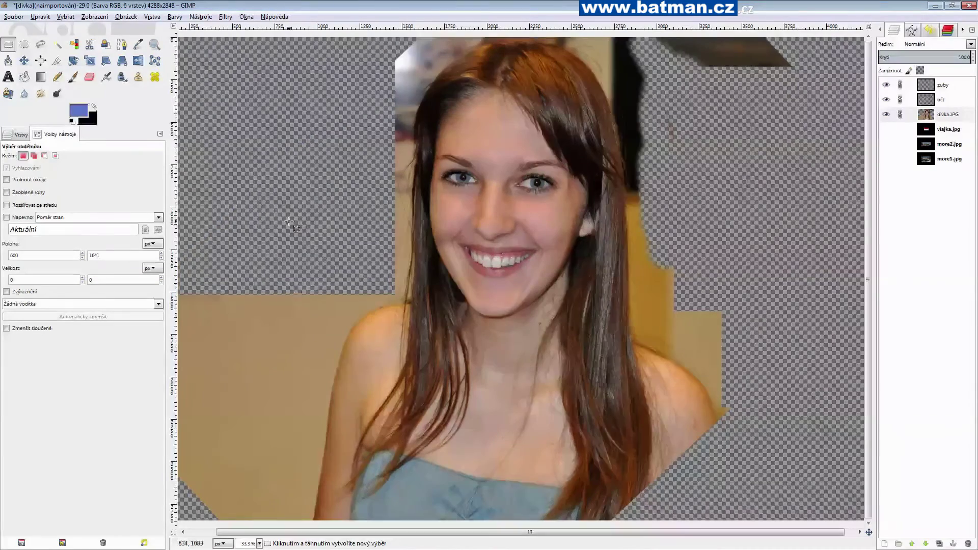
{"action": "scroll", "coordinate": [429, 66], "scroll_direction": "up", "scroll_amount": 1}
{"action": "scroll", "coordinate": [429, 66], "scroll_direction": "up", "scroll_amount": 4}
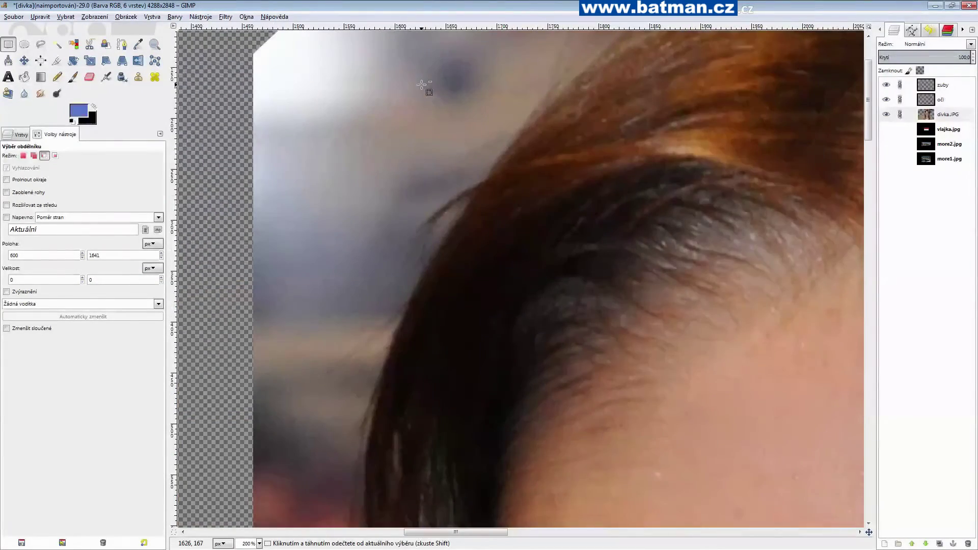
{"action": "scroll", "coordinate": [423, 86], "scroll_direction": "down", "scroll_amount": 1}
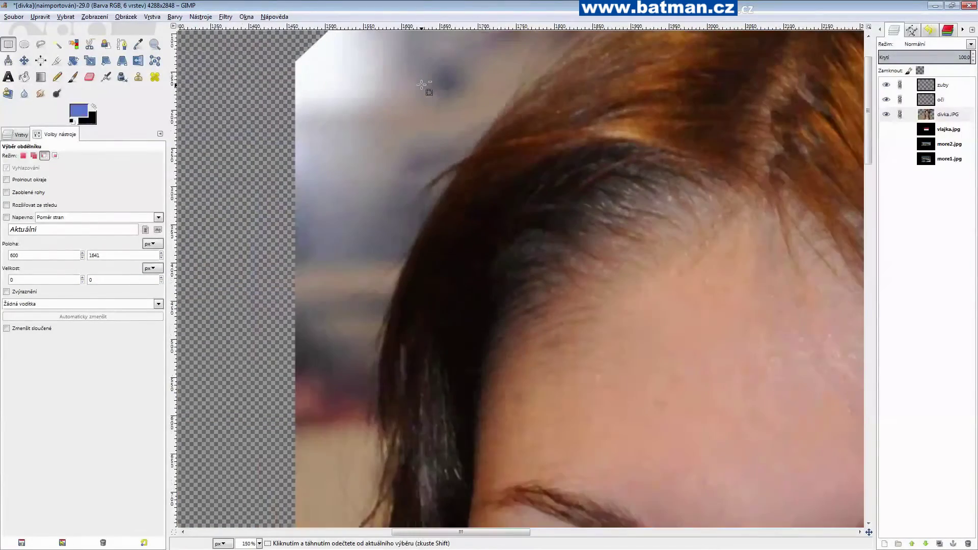
Set the eraser to about size 106 and erase the background beside the hair near the forehead
{"action": "left_click", "coordinate": [89, 77]}
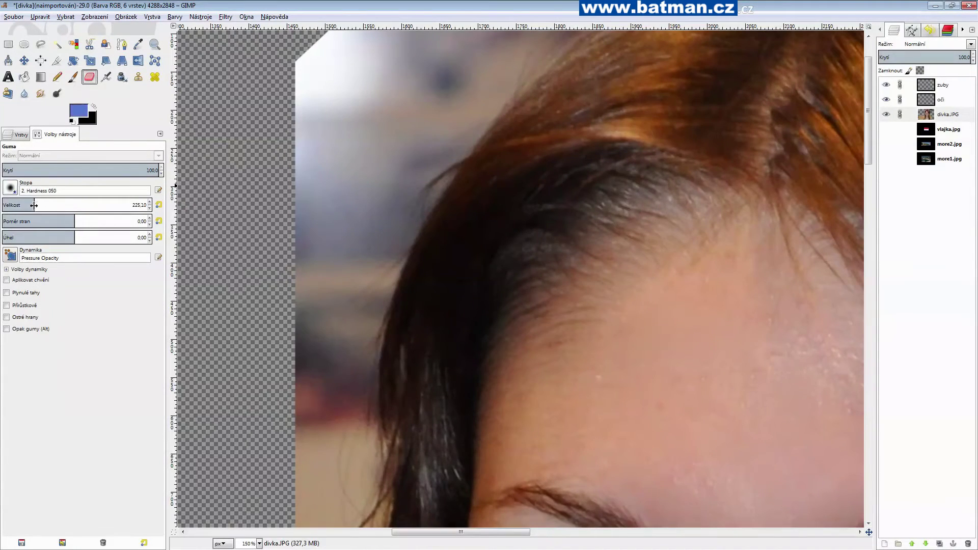
{"action": "left_click_drag", "start_coordinate": [33, 204], "coordinate": [32, 205]}
{"action": "left_click", "coordinate": [151, 210]}
{"action": "mouse_move", "coordinate": [420, 111]}
{"action": "left_mouse_down"}
{"action": "mouse_move", "coordinate": [476, 82]}
{"action": "mouse_move", "coordinate": [361, 262]}
{"action": "left_mouse_up"}
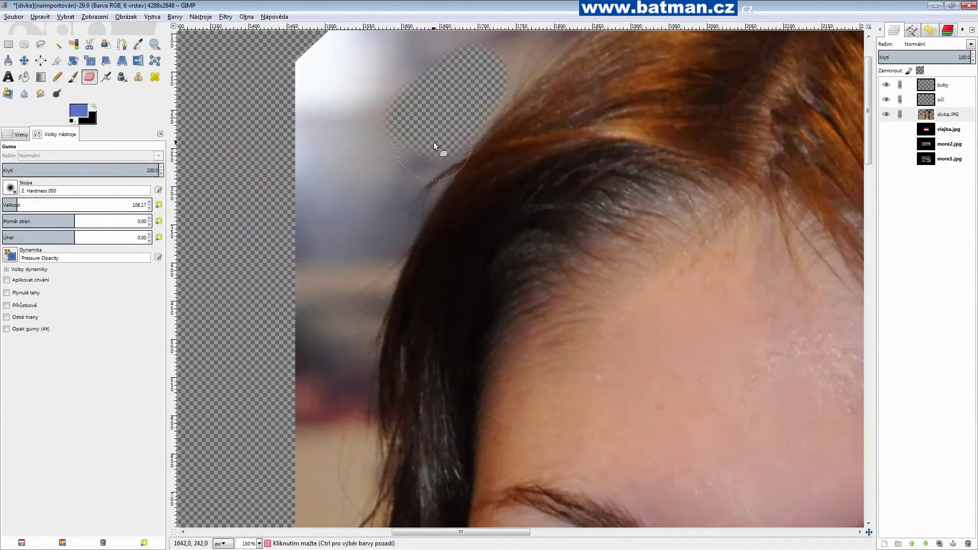
{"action": "mouse_move", "coordinate": [352, 308]}
{"action": "left_mouse_down"}
{"action": "mouse_move", "coordinate": [359, 325]}
{"action": "mouse_move", "coordinate": [341, 458]}
{"action": "mouse_move", "coordinate": [346, 201]}
{"action": "mouse_move", "coordinate": [377, 61]}
{"action": "mouse_move", "coordinate": [292, 128]}
{"action": "mouse_move", "coordinate": [351, 80]}
{"action": "left_mouse_up"}
{"action": "mouse_move", "coordinate": [377, 163]}
{"action": "left_mouse_down"}
{"action": "mouse_move", "coordinate": [377, 257]}
{"action": "mouse_move", "coordinate": [305, 423]}
{"action": "left_mouse_up"}
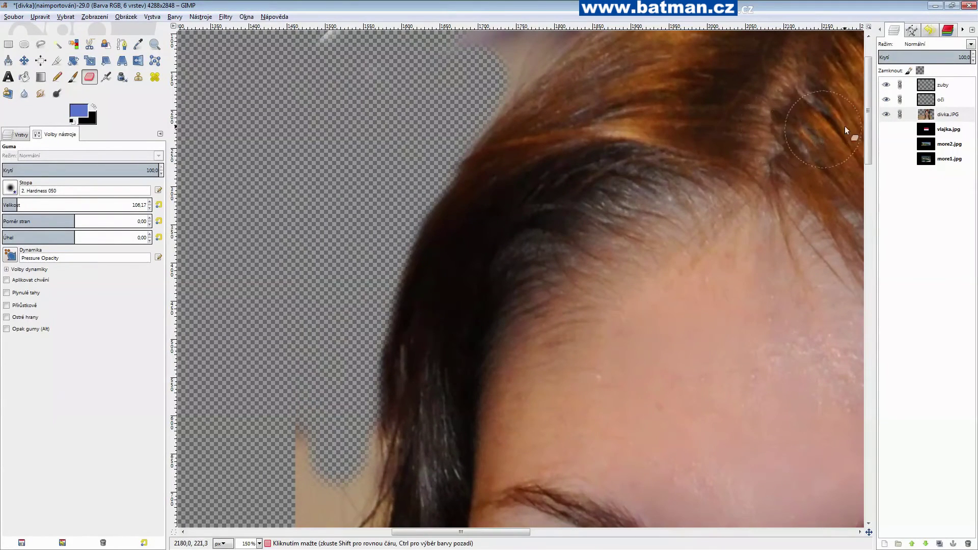
Erase the beige strips along the hair edge down toward the shoulder
{"action": "left_click_drag", "start_coordinate": [866, 130], "coordinate": [867, 202]}
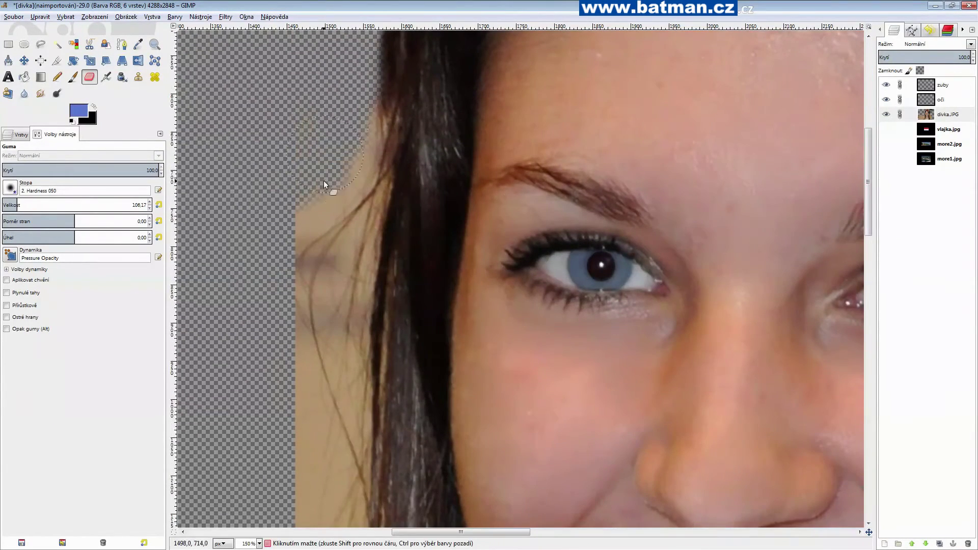
{"action": "mouse_move", "coordinate": [362, 157]}
{"action": "left_mouse_down"}
{"action": "mouse_move", "coordinate": [356, 257]}
{"action": "mouse_move", "coordinate": [315, 347]}
{"action": "mouse_move", "coordinate": [365, 193]}
{"action": "mouse_move", "coordinate": [368, 131]}
{"action": "mouse_move", "coordinate": [332, 442]}
{"action": "mouse_move", "coordinate": [357, 326]}
{"action": "mouse_move", "coordinate": [278, 490]}
{"action": "left_mouse_up"}
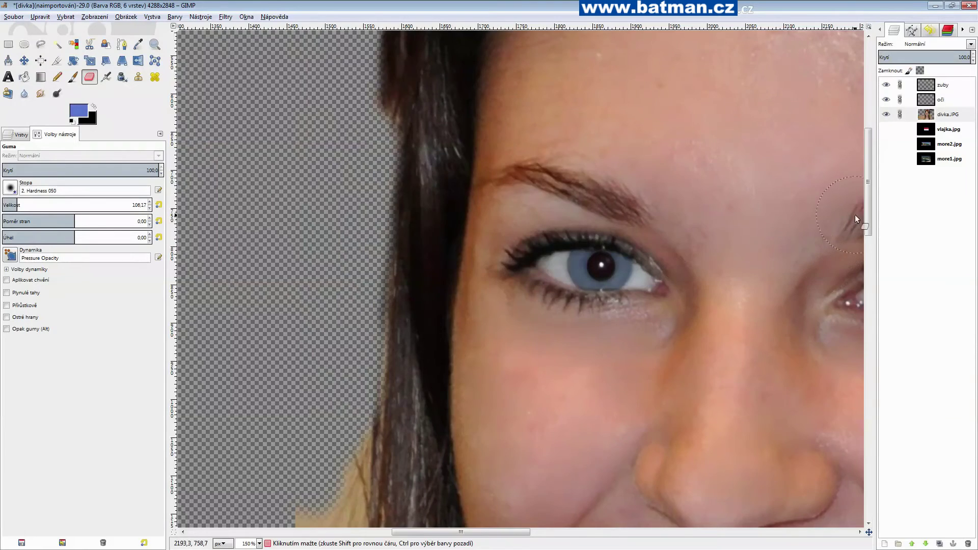
{"action": "scroll", "coordinate": [865, 222], "scroll_direction": "down", "scroll_amount": 10}
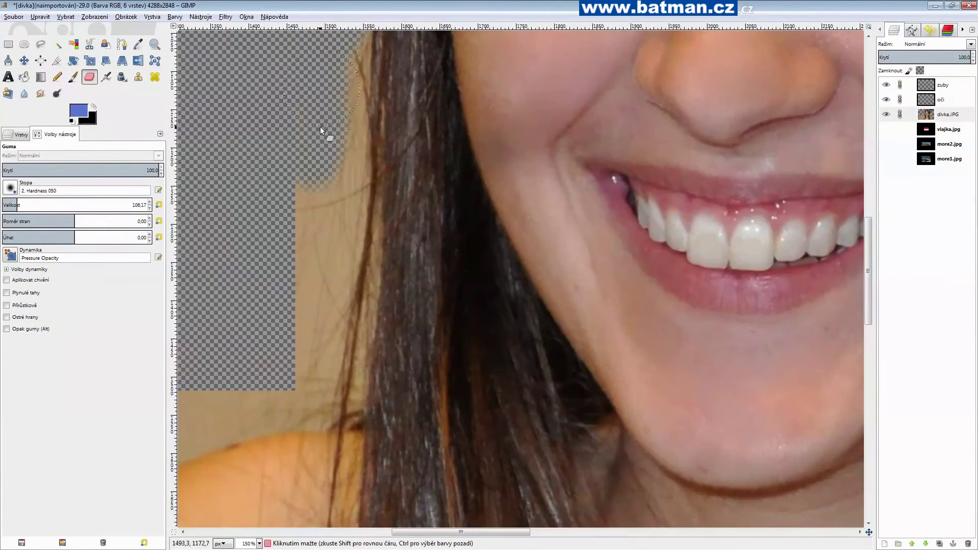
{"action": "mouse_move", "coordinate": [340, 54]}
{"action": "left_mouse_down"}
{"action": "mouse_move", "coordinate": [321, 250]}
{"action": "mouse_move", "coordinate": [341, 189]}
{"action": "mouse_move", "coordinate": [342, 277]}
{"action": "mouse_move", "coordinate": [350, 97]}
{"action": "left_mouse_up"}
{"action": "mouse_move", "coordinate": [285, 325]}
{"action": "left_mouse_down"}
{"action": "mouse_move", "coordinate": [348, 285]}
{"action": "mouse_move", "coordinate": [332, 380]}
{"action": "mouse_move", "coordinate": [314, 383]}
{"action": "left_mouse_up"}
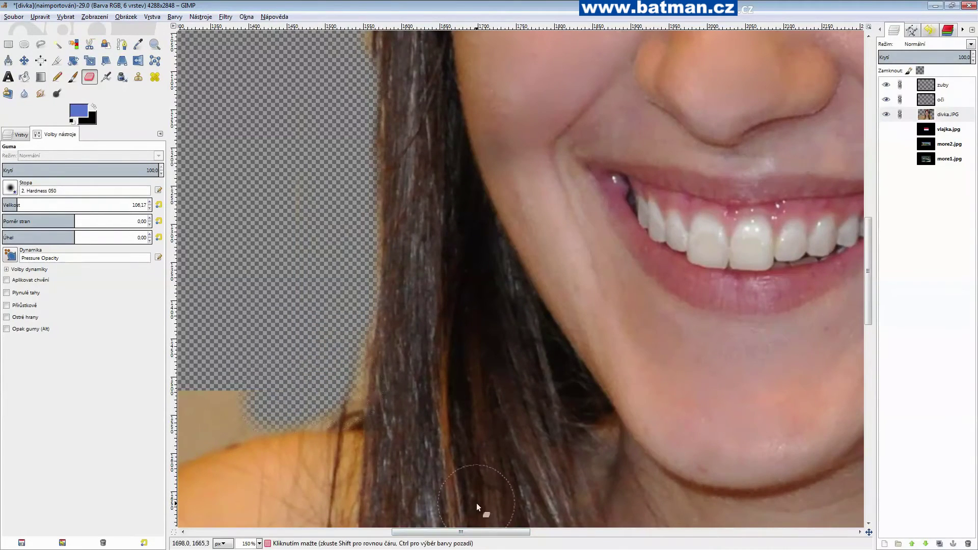
{"action": "left_click_drag", "start_coordinate": [465, 531], "coordinate": [405, 531]}
{"action": "mouse_move", "coordinate": [531, 397]}
{"action": "left_mouse_down"}
{"action": "mouse_move", "coordinate": [481, 414]}
{"action": "mouse_move", "coordinate": [452, 393]}
{"action": "left_mouse_up"}
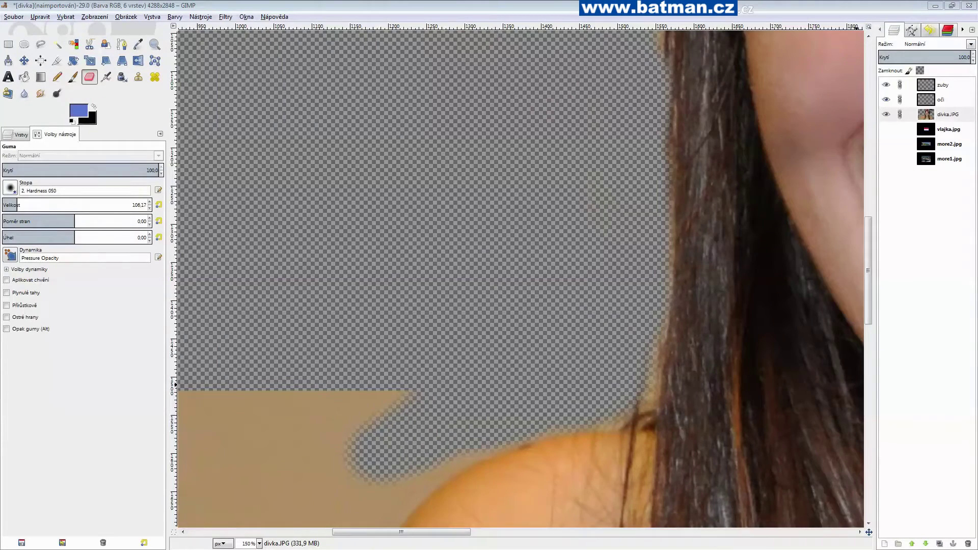
{"action": "key", "text": "ctrl"}
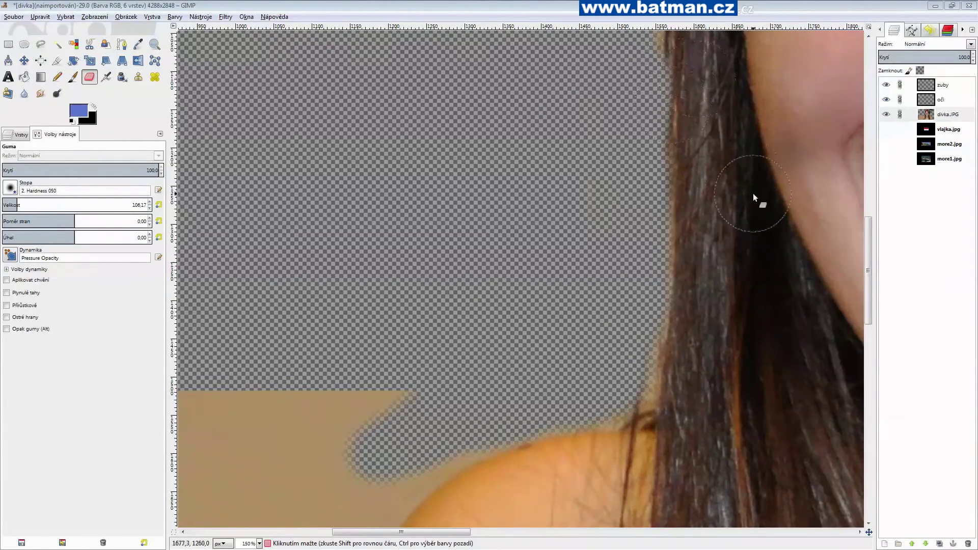
{"action": "scroll", "coordinate": [562, 234], "scroll_direction": "down", "scroll_amount": 5}
{"action": "scroll", "coordinate": [520, 366], "scroll_direction": "up", "scroll_amount": 4}
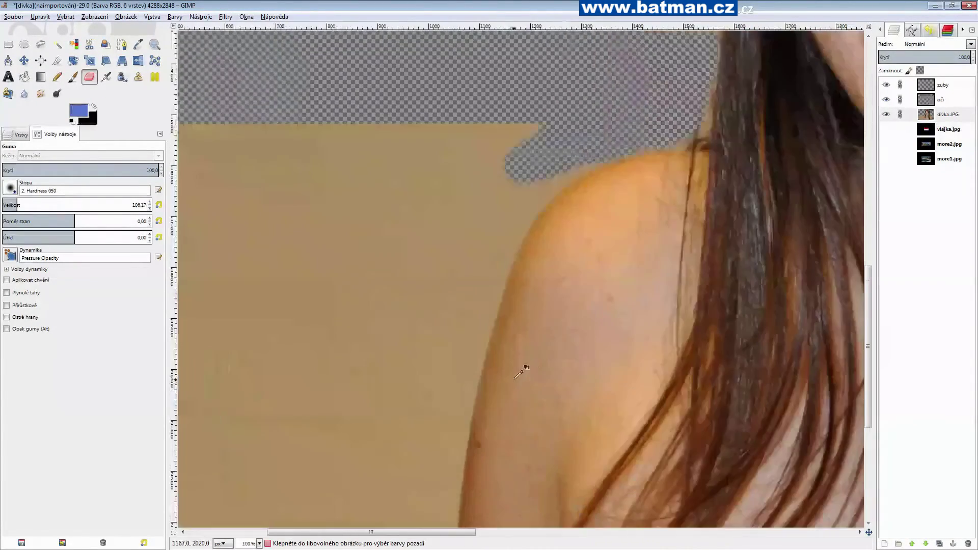
Free-select the beige background at the shoulder with feathered edges and delete it
{"action": "left_click", "coordinate": [44, 46]}
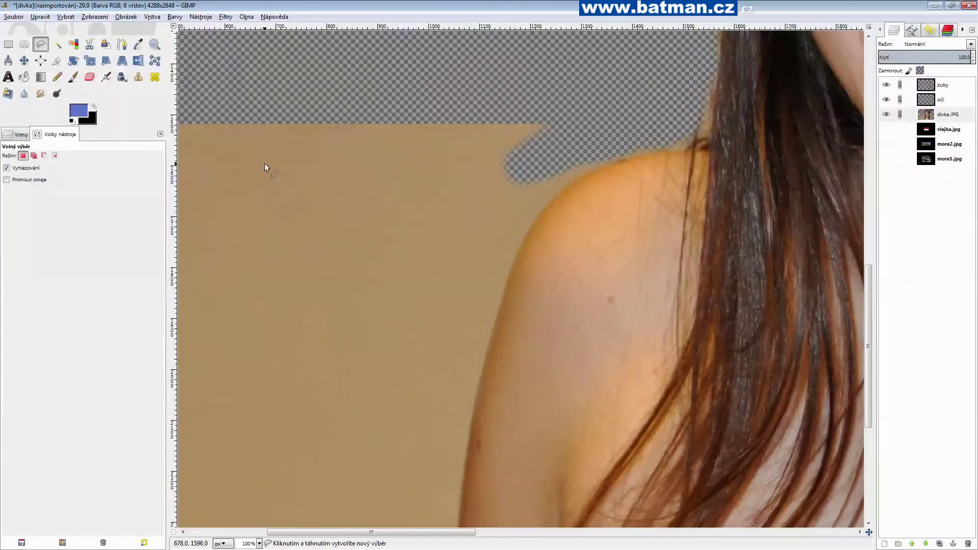
{"action": "left_click", "coordinate": [29, 180]}
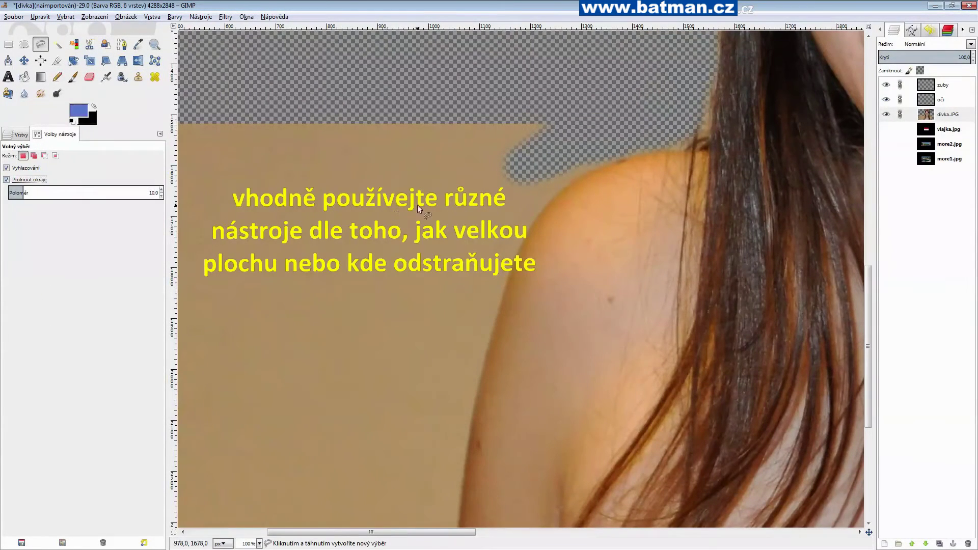
{"action": "left_click", "coordinate": [582, 174]}
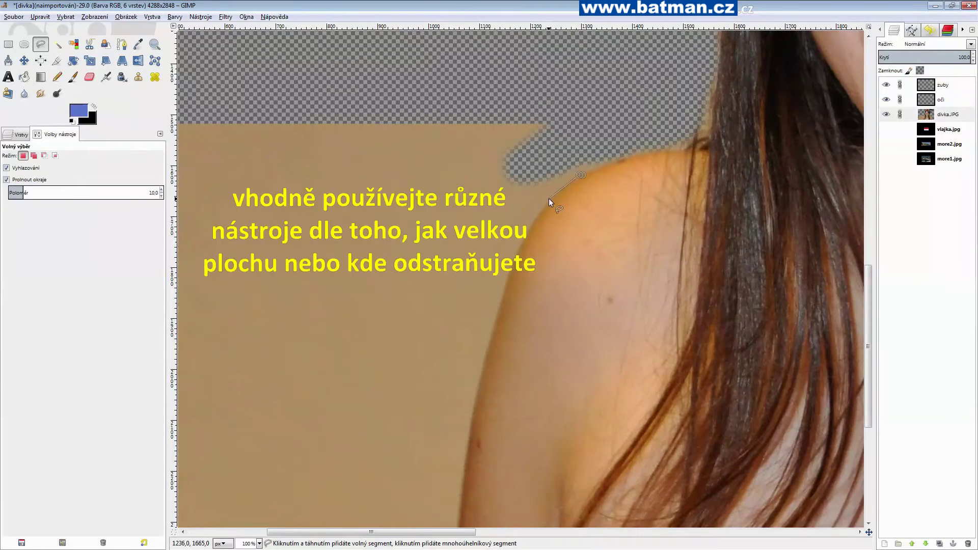
{"action": "left_click_drag", "start_coordinate": [549, 200], "coordinate": [513, 276]}
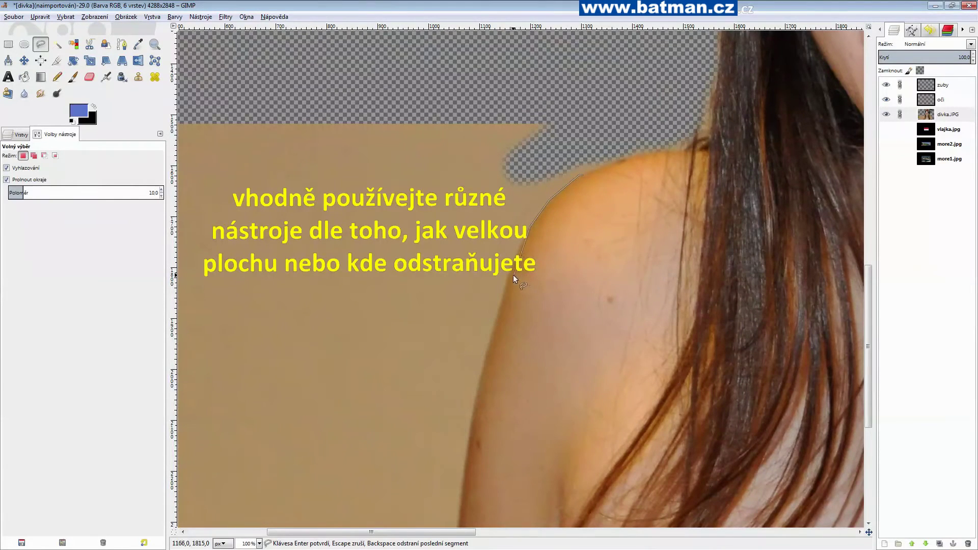
{"action": "left_click_drag", "start_coordinate": [509, 277], "coordinate": [469, 435]}
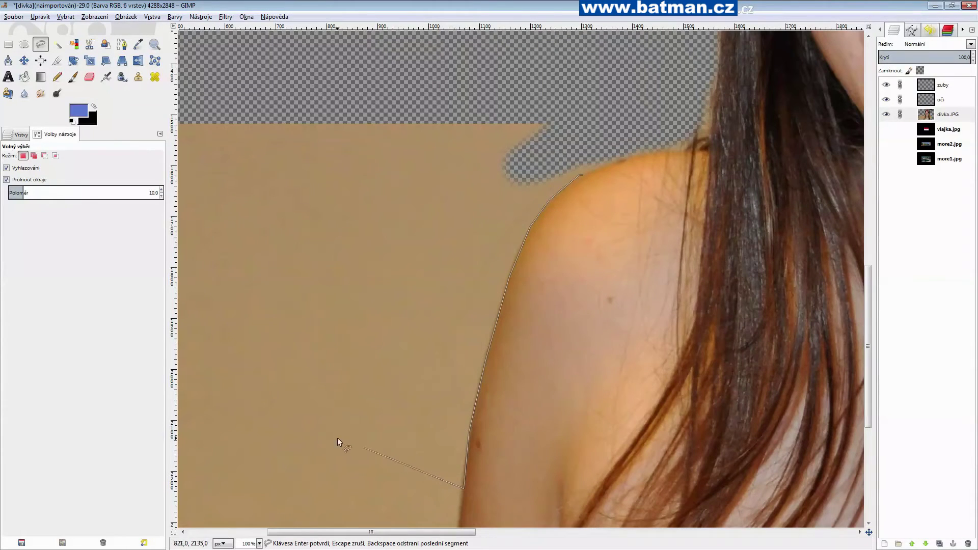
{"action": "double_click", "coordinate": [451, 86]}
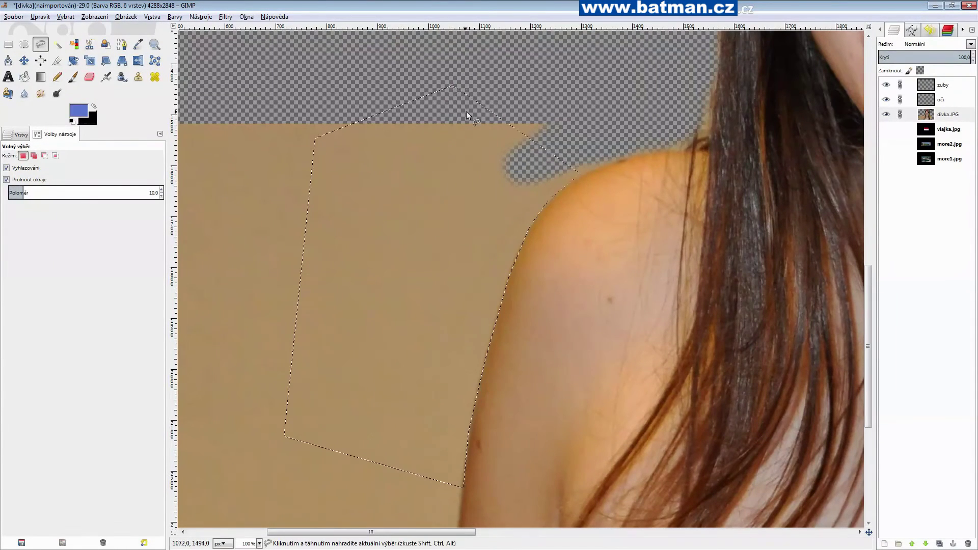
{"action": "key", "text": "Delete"}
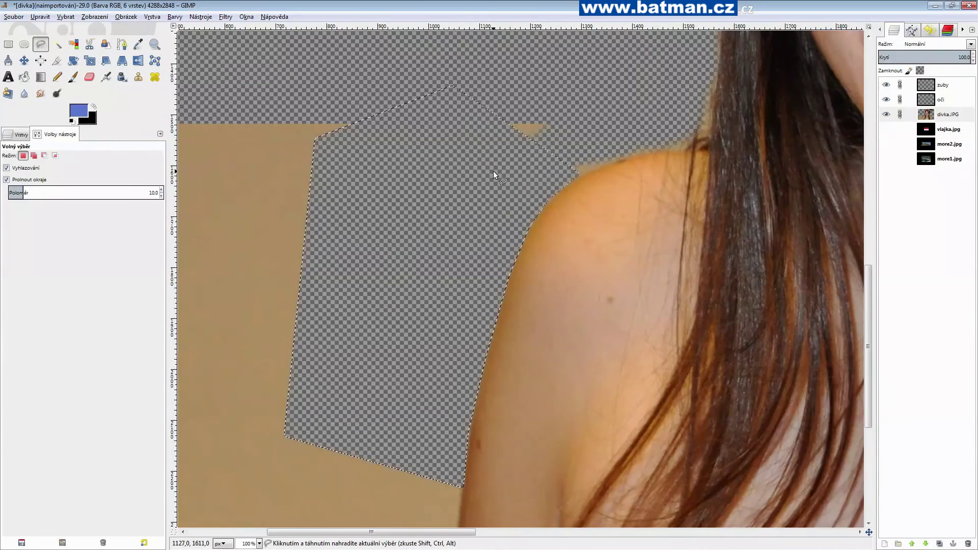
{"action": "scroll", "coordinate": [493, 170], "scroll_direction": "down", "scroll_amount": 5}
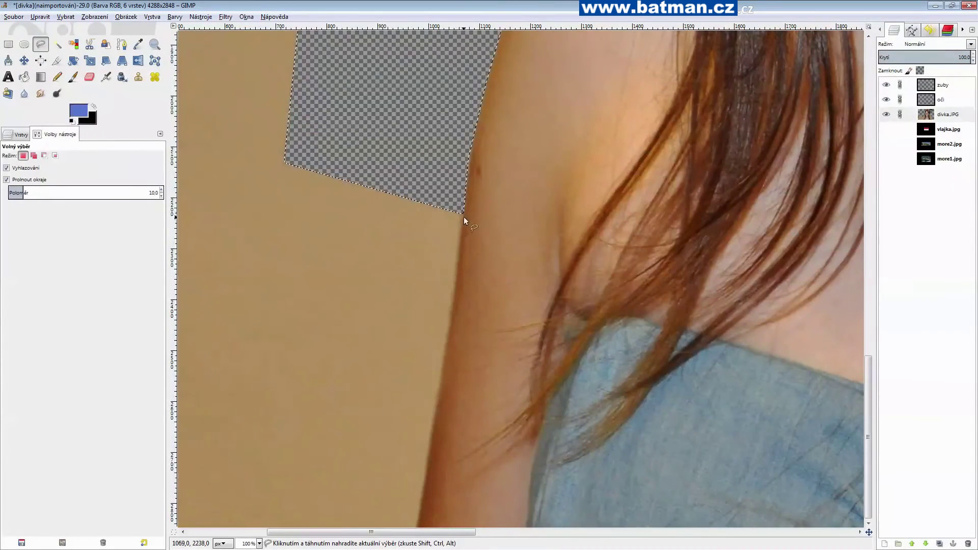
Deselect, then begin a new freehand outline down along the arm edge
{"action": "key", "text": "ctrl+shift+a"}
{"action": "left_click", "coordinate": [24, 44]}
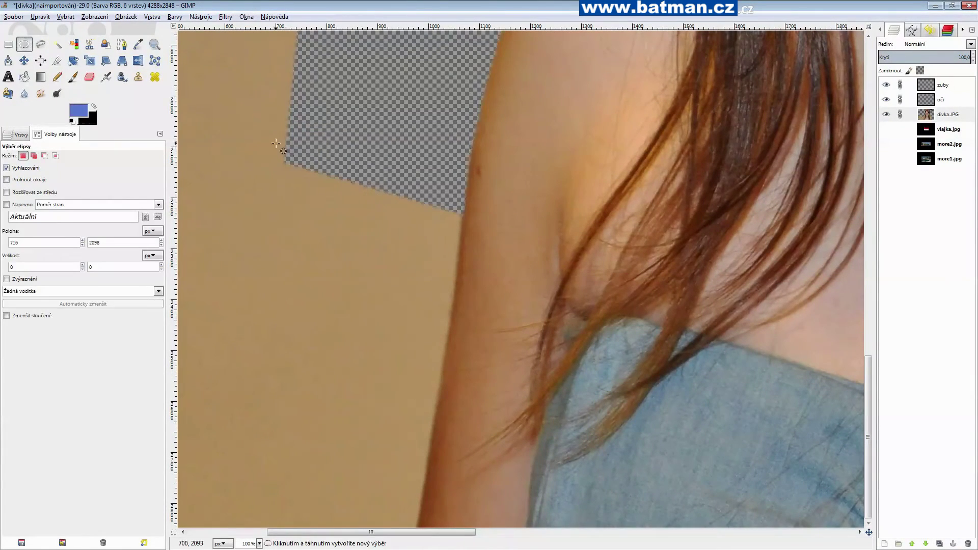
{"action": "left_click", "coordinate": [41, 44]}
{"action": "left_click", "coordinate": [464, 206]}
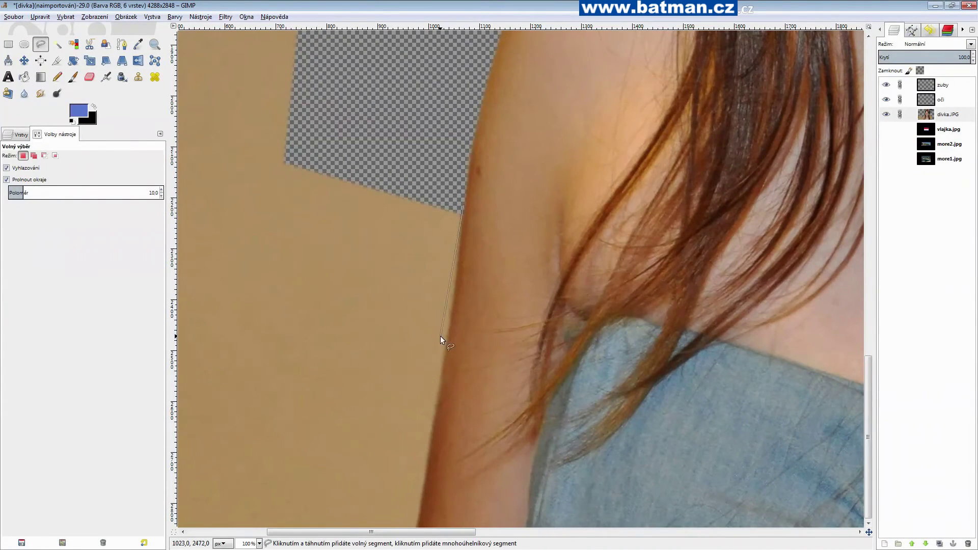
{"action": "left_click", "coordinate": [432, 426]}
{"action": "left_click", "coordinate": [428, 467]}
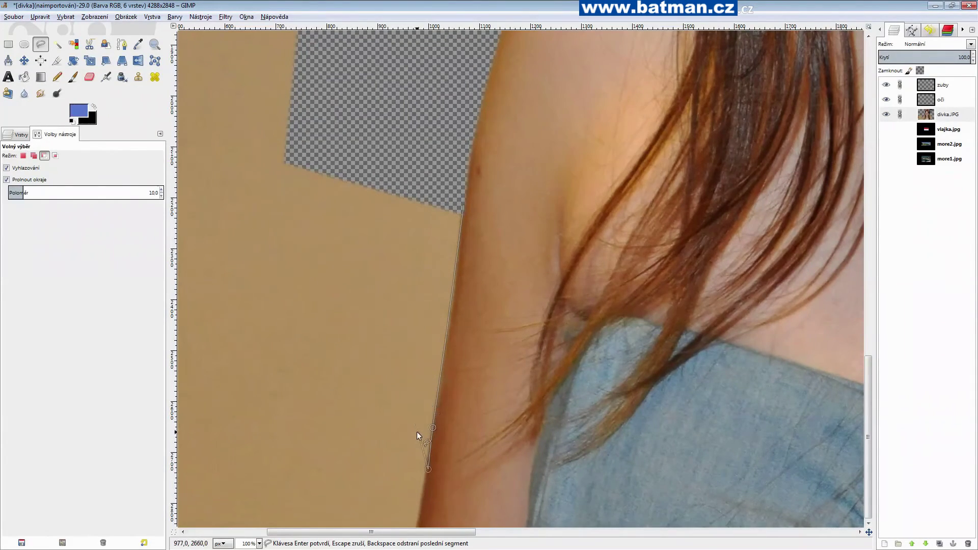
Finish outlining the tan wall beside the arm and delete it
{"action": "key", "text": "4"}
{"action": "left_click", "coordinate": [371, 469]}
{"action": "left_click", "coordinate": [232, 472]}
{"action": "left_click", "coordinate": [231, 258]}
{"action": "left_click", "coordinate": [382, 233]}
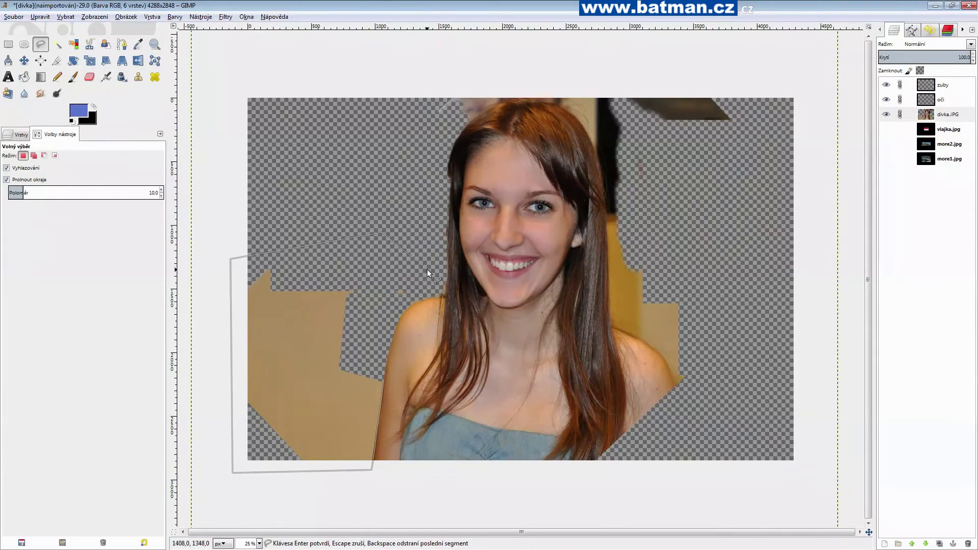
{"action": "left_click", "coordinate": [391, 316]}
{"action": "left_click", "coordinate": [382, 350]}
{"action": "key", "text": "Return"}
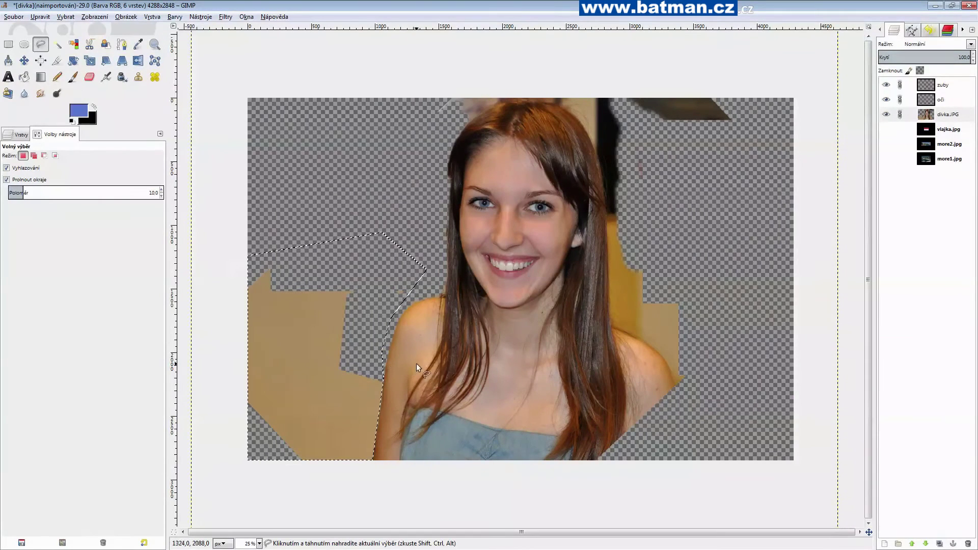
{"action": "key", "text": "Delete"}
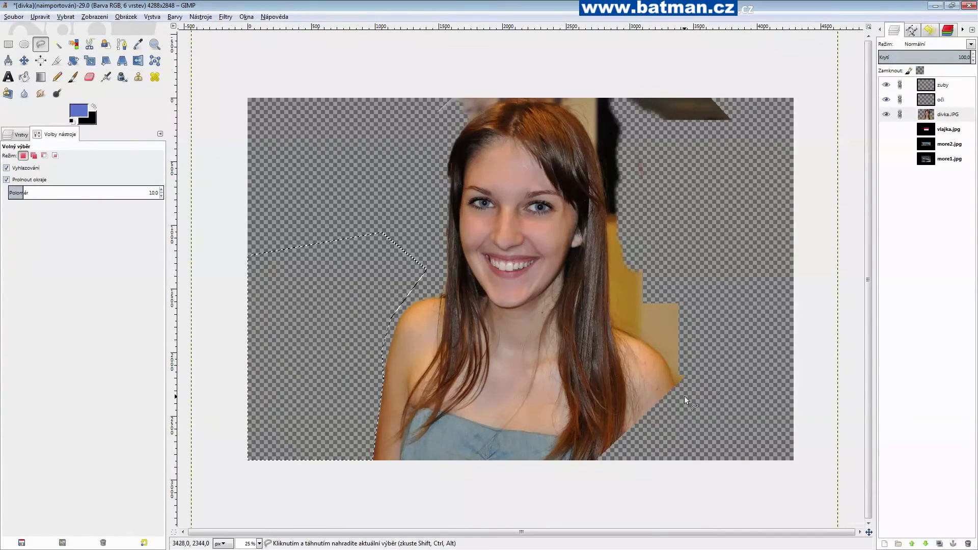
Outline the yellow wall right of the shoulder up to the top edge and delete it
{"action": "left_click", "coordinate": [674, 387]}
{"action": "scroll", "coordinate": [677, 377], "scroll_direction": "up", "scroll_amount": 3}
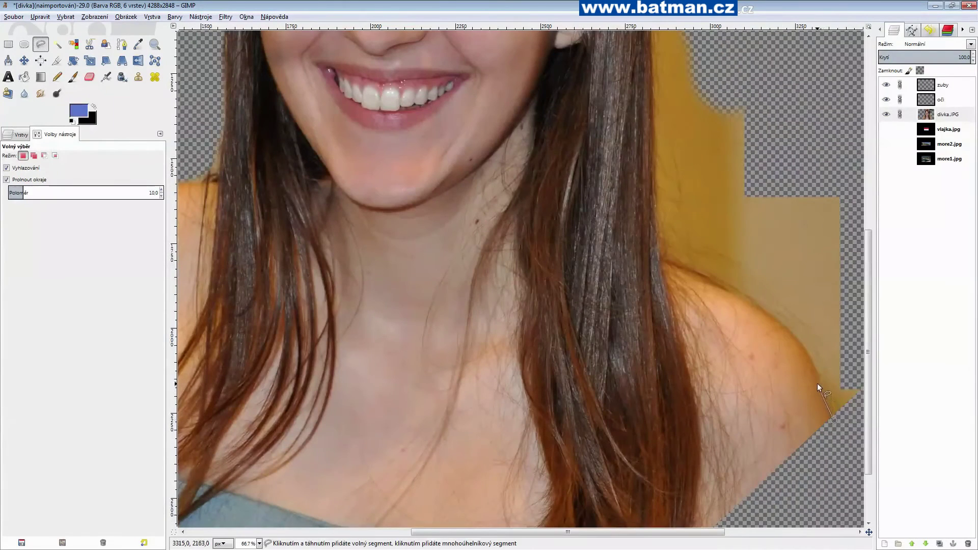
{"action": "left_click_drag", "start_coordinate": [811, 362], "coordinate": [788, 329]}
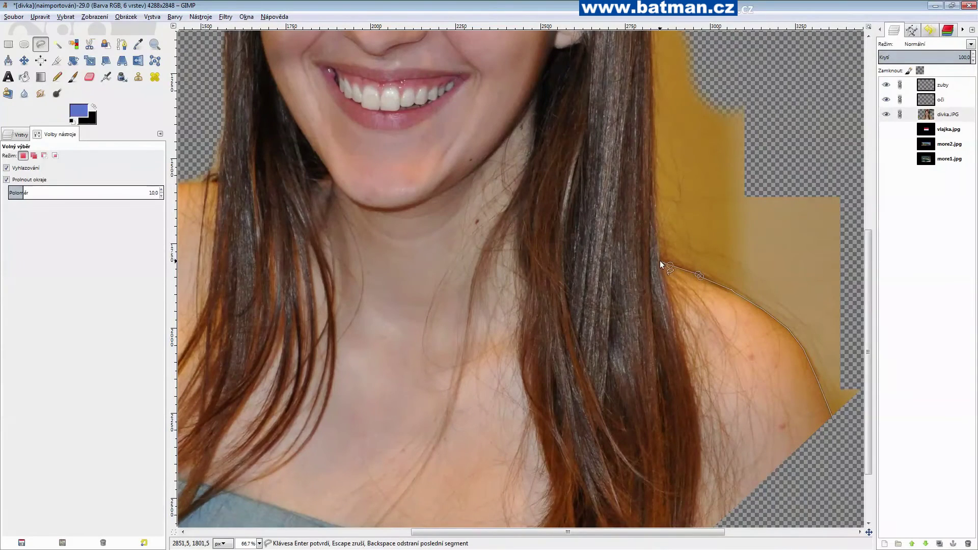
{"action": "left_click_drag", "start_coordinate": [660, 261], "coordinate": [654, 106]}
{"action": "left_click", "coordinate": [649, 35]}
{"action": "left_click", "coordinate": [769, 61]}
{"action": "left_click", "coordinate": [833, 419]}
{"action": "key", "text": "Return"}
{"action": "key", "text": "Delete"}
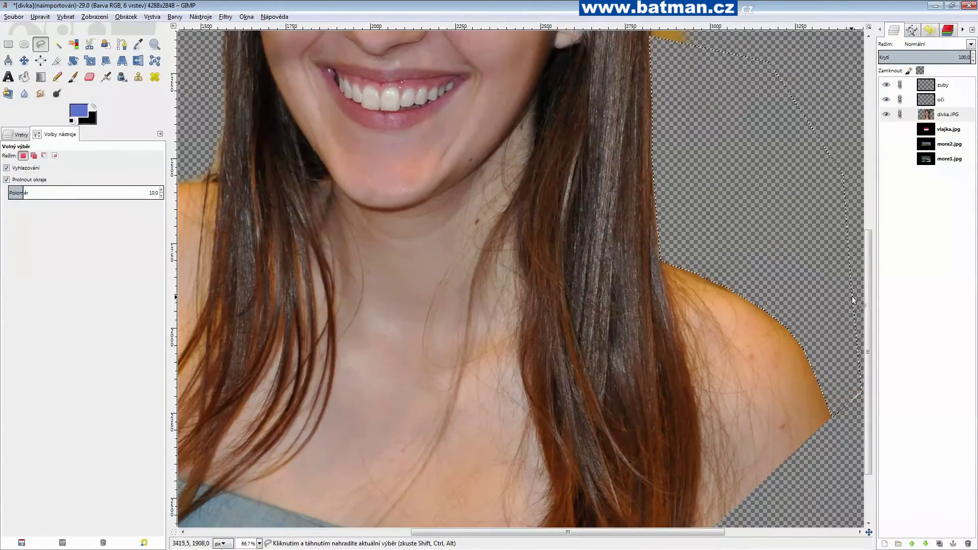
Begin a freehand outline beside the hair, tracing from the shoulder up over the hair
{"action": "scroll", "coordinate": [865, 300], "scroll_direction": "up", "scroll_amount": 4}
{"action": "scroll", "coordinate": [735, 282], "scroll_direction": "up", "scroll_amount": 3}
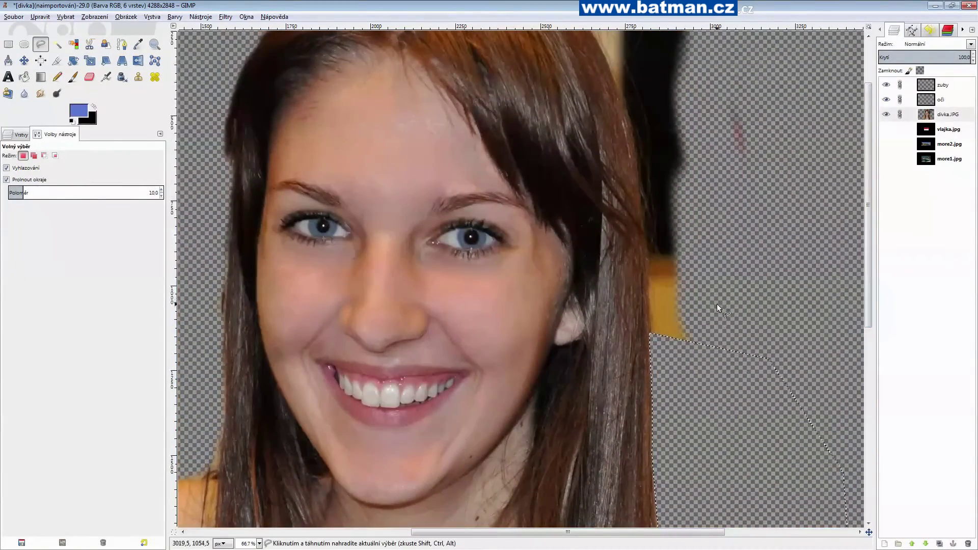
{"action": "left_click", "coordinate": [703, 336]}
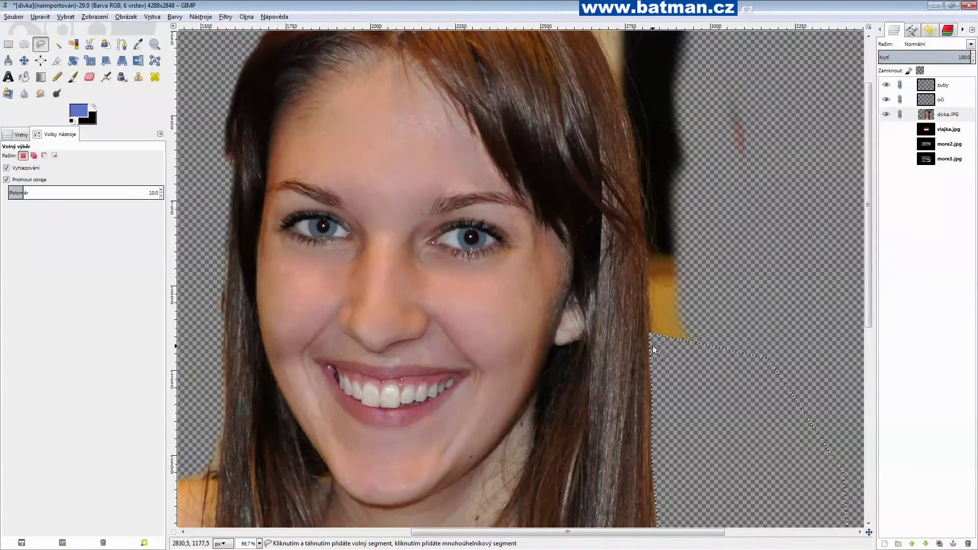
{"action": "left_click", "coordinate": [650, 346]}
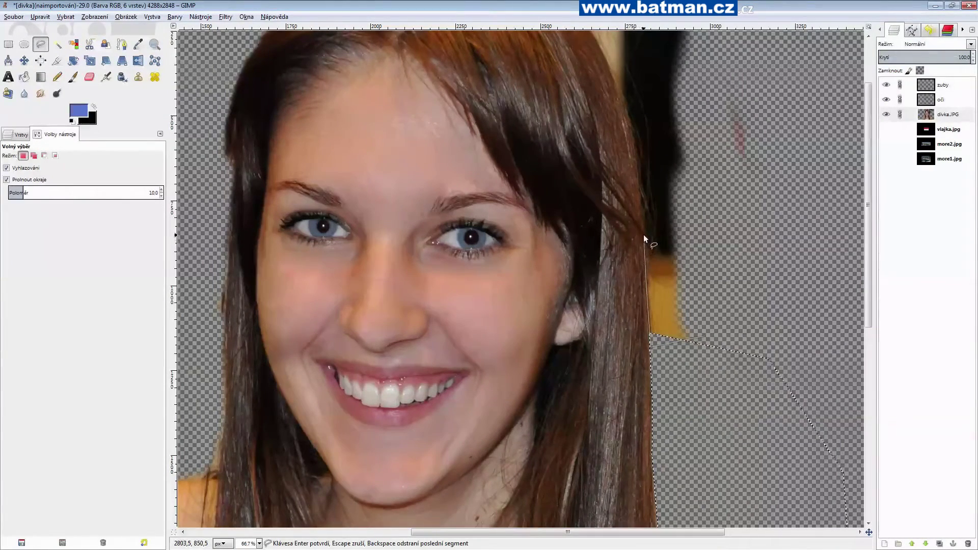
{"action": "left_click", "coordinate": [636, 162]}
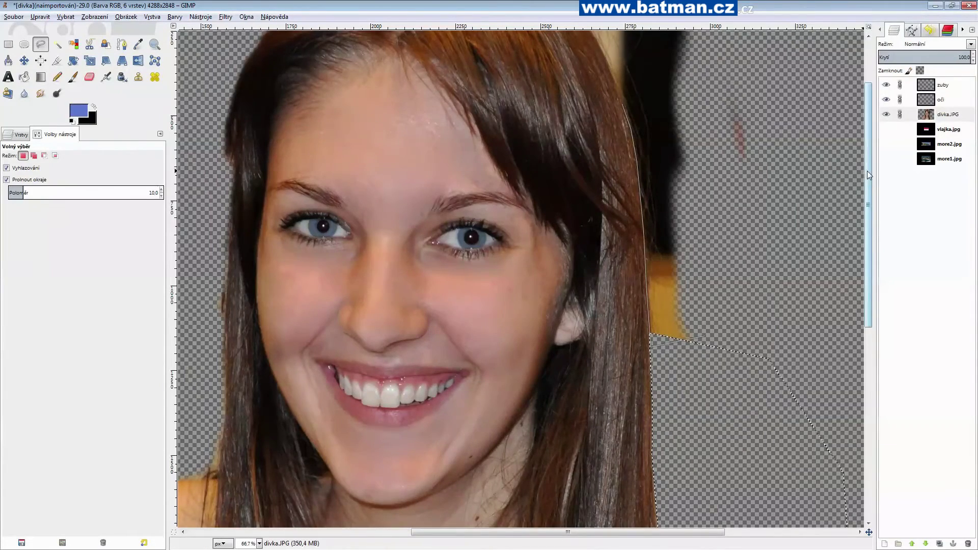
{"action": "left_click_drag", "start_coordinate": [867, 170], "coordinate": [867, 99]}
{"action": "left_click", "coordinate": [597, 123]}
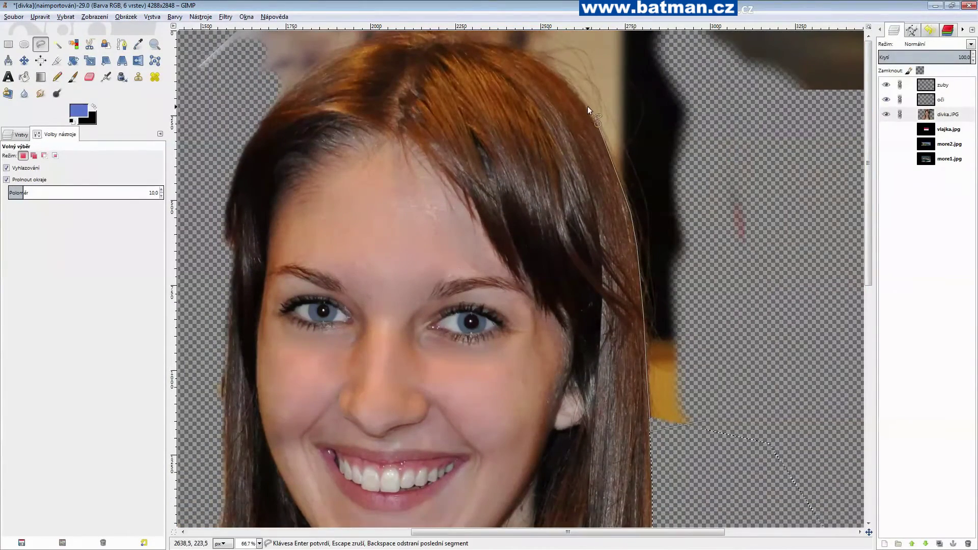
{"action": "left_click", "coordinate": [515, 50]}
{"action": "left_click", "coordinate": [441, 37]}
Close the outline over the head to the image's top edge and right side
{"action": "left_click", "coordinate": [361, 42]}
{"action": "left_click", "coordinate": [245, 118]}
{"action": "left_click", "coordinate": [191, 66]}
{"action": "left_click", "coordinate": [191, 31]}
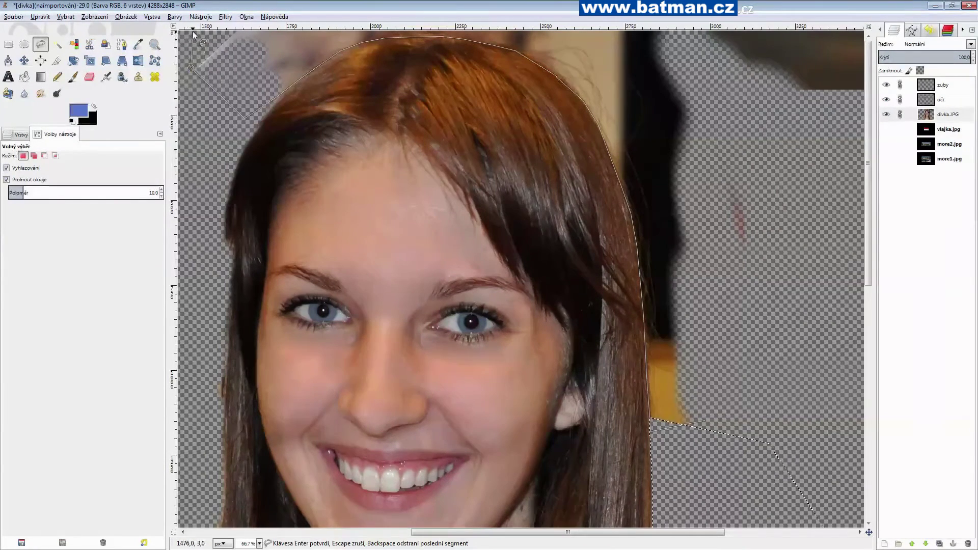
{"action": "left_click", "coordinate": [691, 31]}
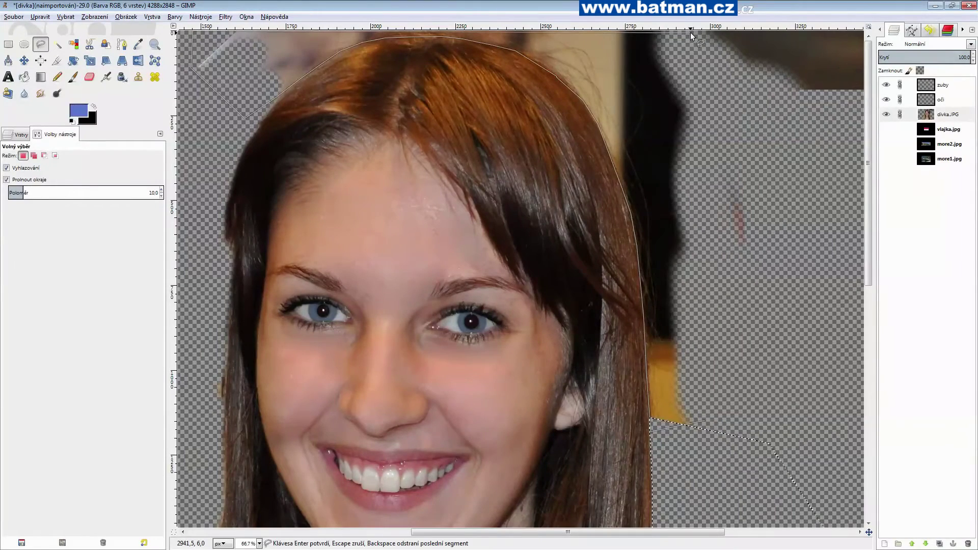
{"action": "left_click", "coordinate": [741, 352]}
{"action": "double_click", "coordinate": [705, 417]}
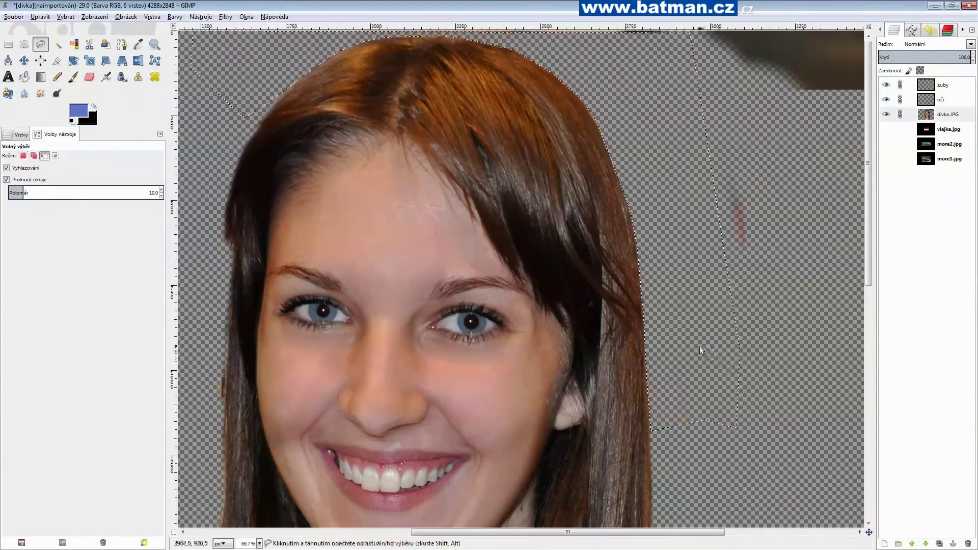
{"action": "key", "text": "minus"}
{"action": "key", "text": "minus"}
{"action": "key", "text": "minus"}
{"action": "left_click", "coordinate": [603, 87]}
Close the outline around the top-right dark patch, deselect, and erase the leftover specks
{"action": "left_click", "coordinate": [625, 164]}
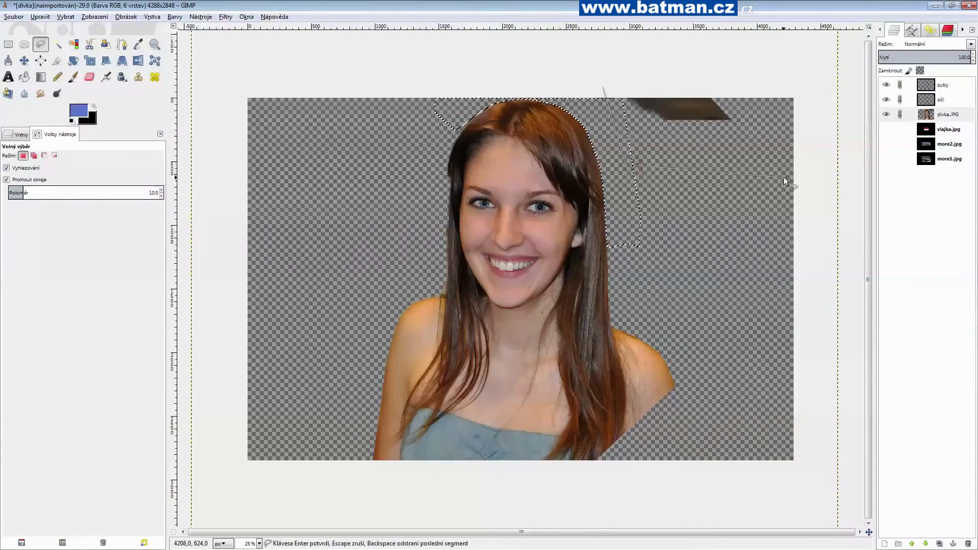
{"action": "left_click", "coordinate": [604, 87]}
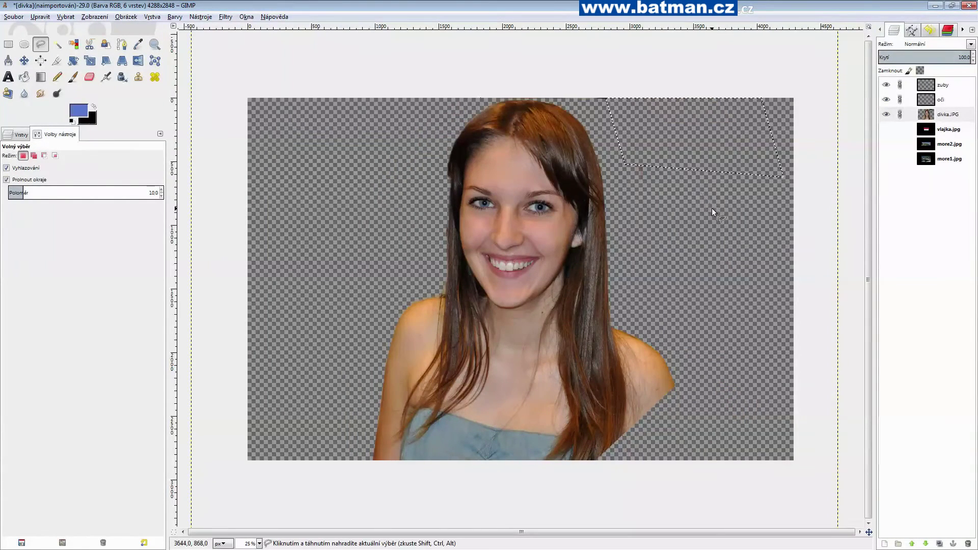
{"action": "left_click", "coordinate": [89, 76]}
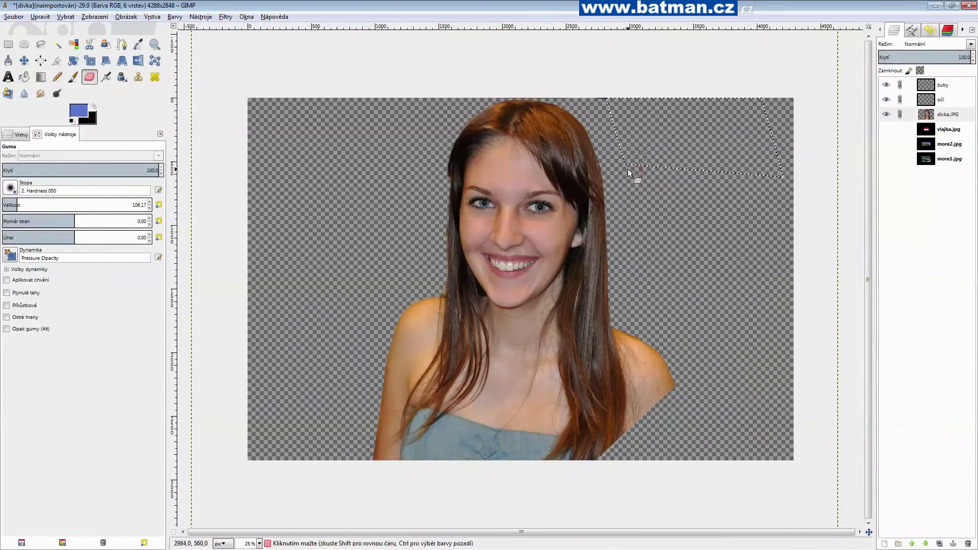
{"action": "left_click", "coordinate": [24, 44]}
{"action": "left_click", "coordinate": [234, 126]}
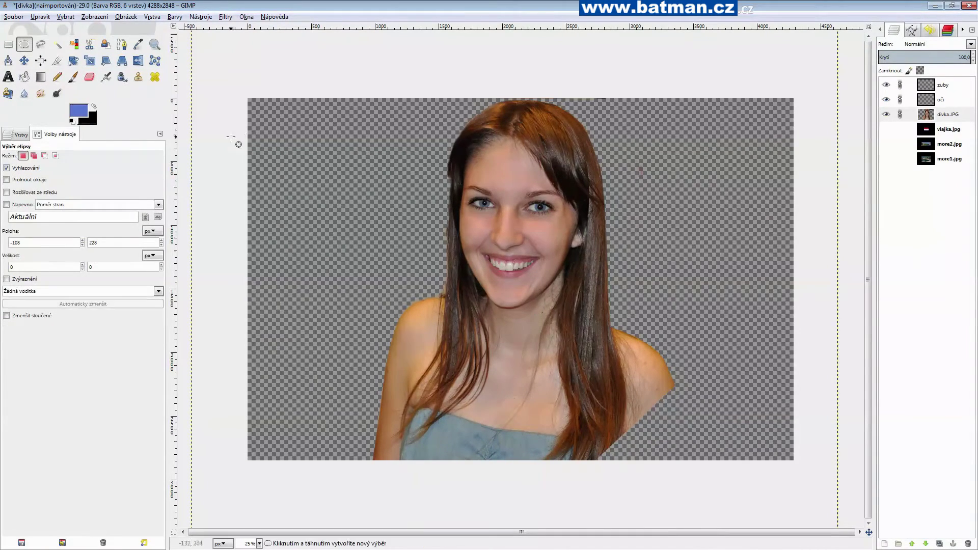
{"action": "left_click", "coordinate": [89, 76]}
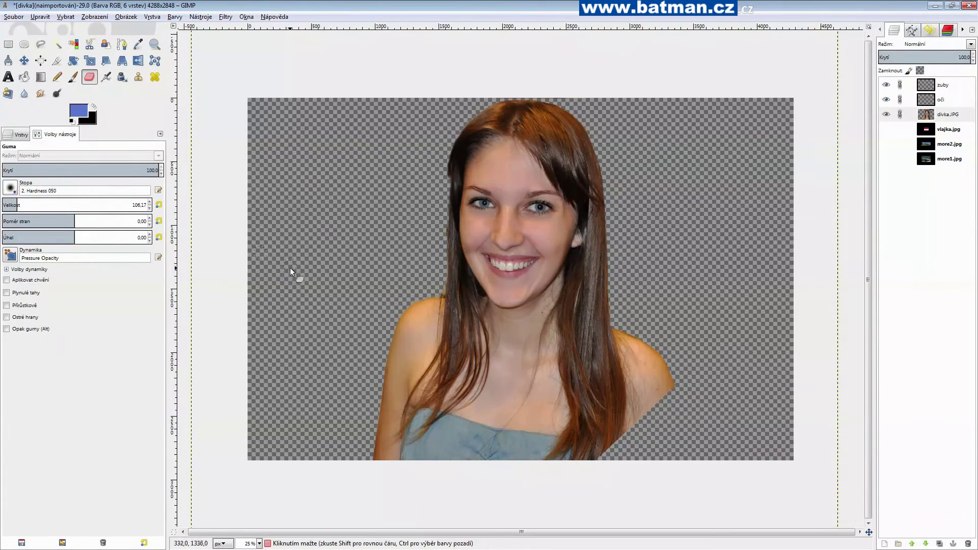
{"action": "left_click", "coordinate": [175, 17]}
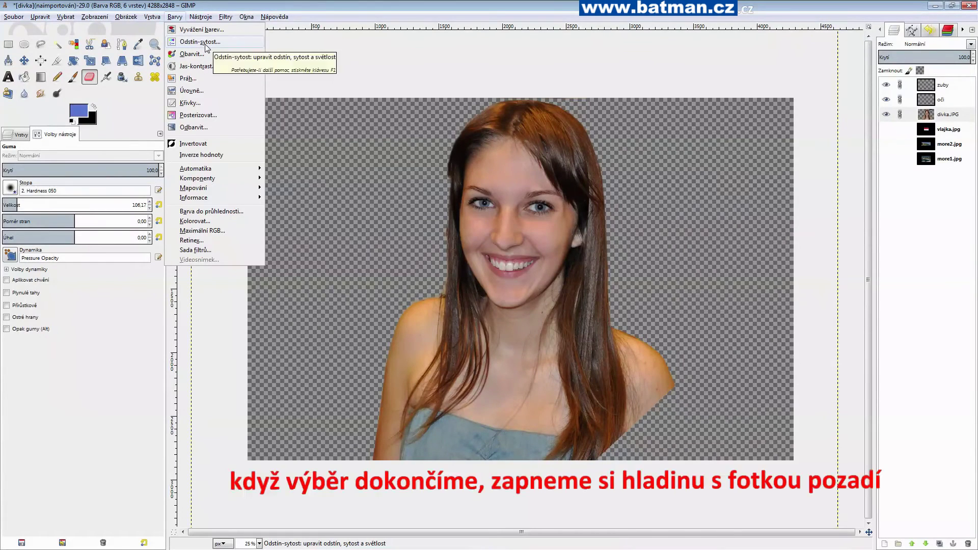
Raise the cut-out girl's brightness to 7 in Jas-kontrast and apply it
{"action": "left_click", "coordinate": [198, 66]}
{"action": "left_click_drag", "start_coordinate": [755, 262], "coordinate": [761, 261]}
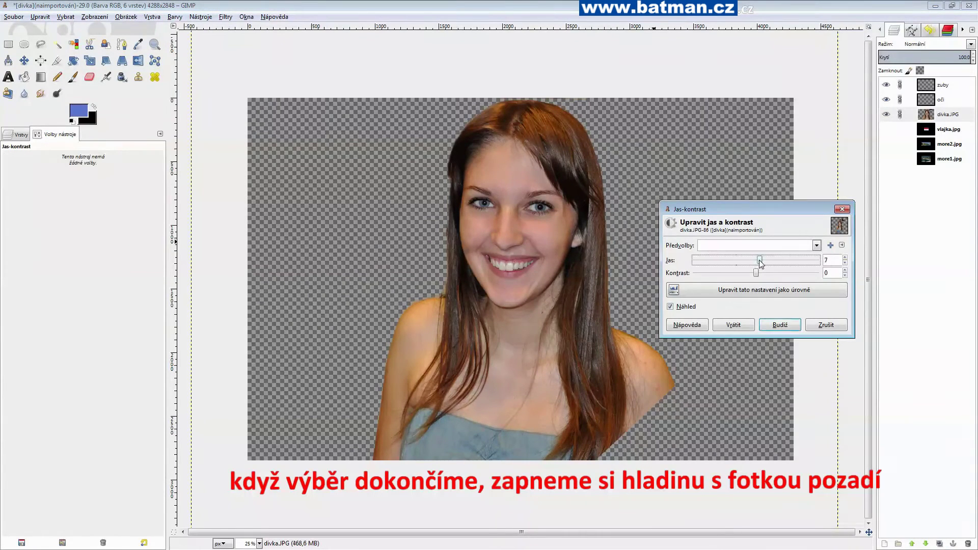
{"action": "left_click", "coordinate": [770, 326]}
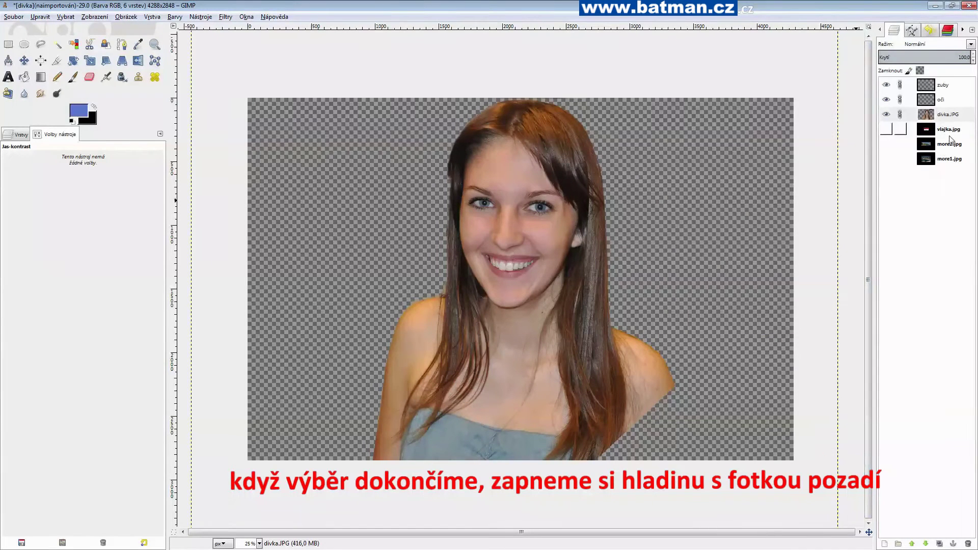
Make the more1.jpg harbour layer visible and active, then switch to the Scale tool
{"action": "left_click", "coordinate": [887, 145]}
{"action": "left_click", "coordinate": [887, 144]}
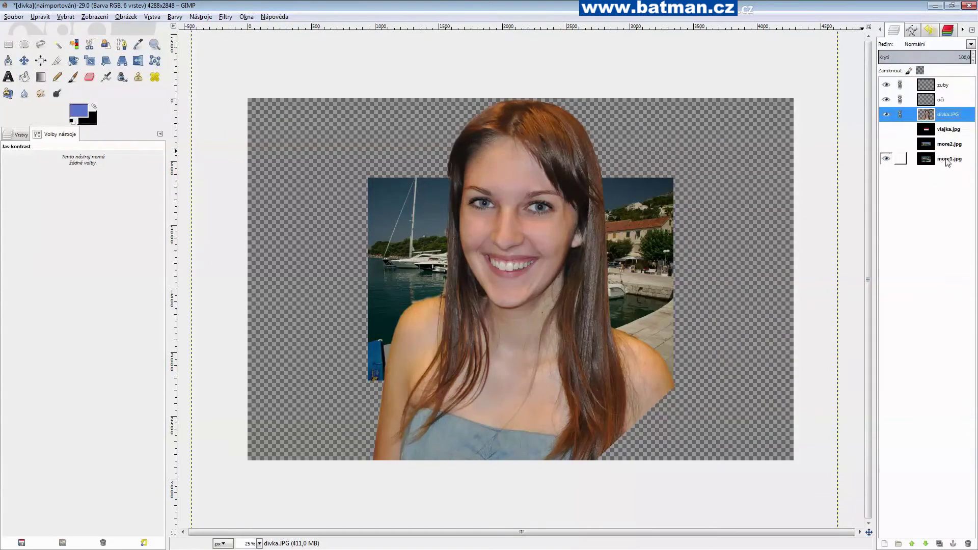
{"action": "left_click", "coordinate": [945, 160]}
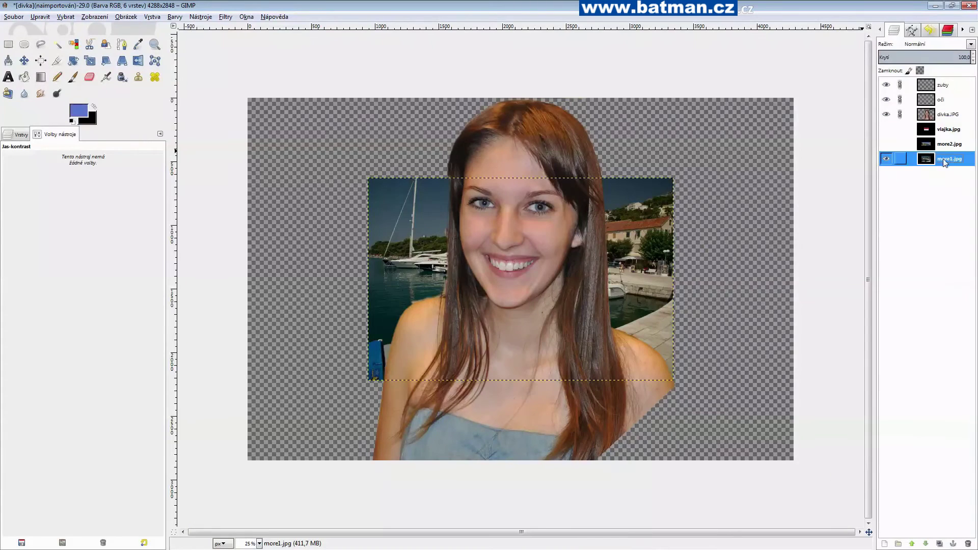
{"action": "left_click", "coordinate": [89, 62]}
Scale the more1.jpg harbour layer to 4448 × 2954 px to fill the canvas
{"action": "left_click", "coordinate": [388, 198]}
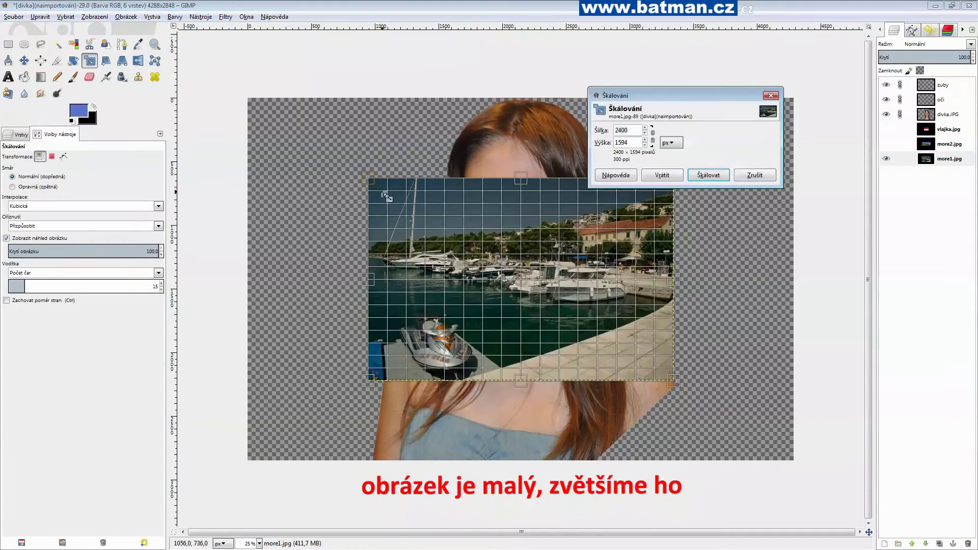
{"action": "left_click_drag", "start_coordinate": [367, 178], "coordinate": [235, 90]}
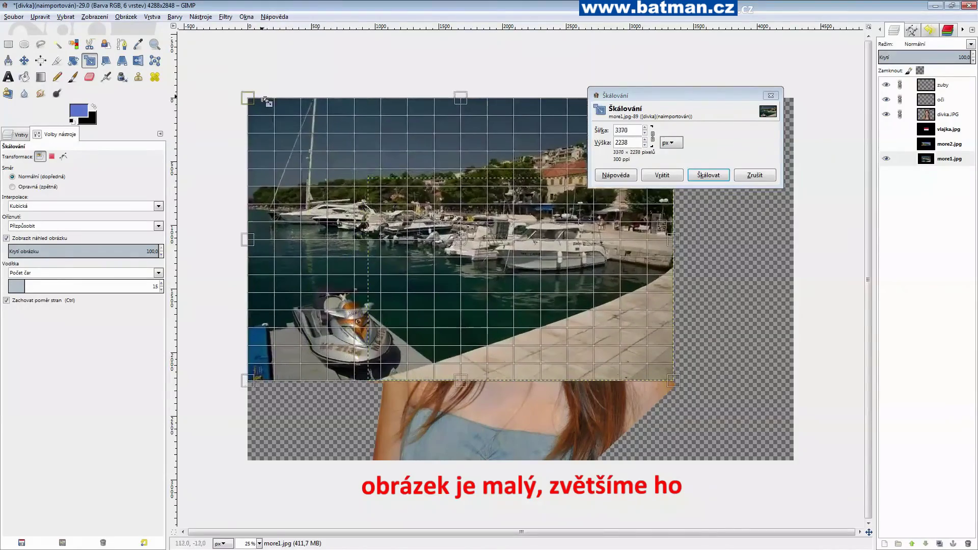
{"action": "mouse_move", "coordinate": [673, 380]}
{"action": "left_mouse_down"}
{"action": "mouse_move", "coordinate": [737, 314]}
{"action": "mouse_move", "coordinate": [825, 457]}
{"action": "left_mouse_up"}
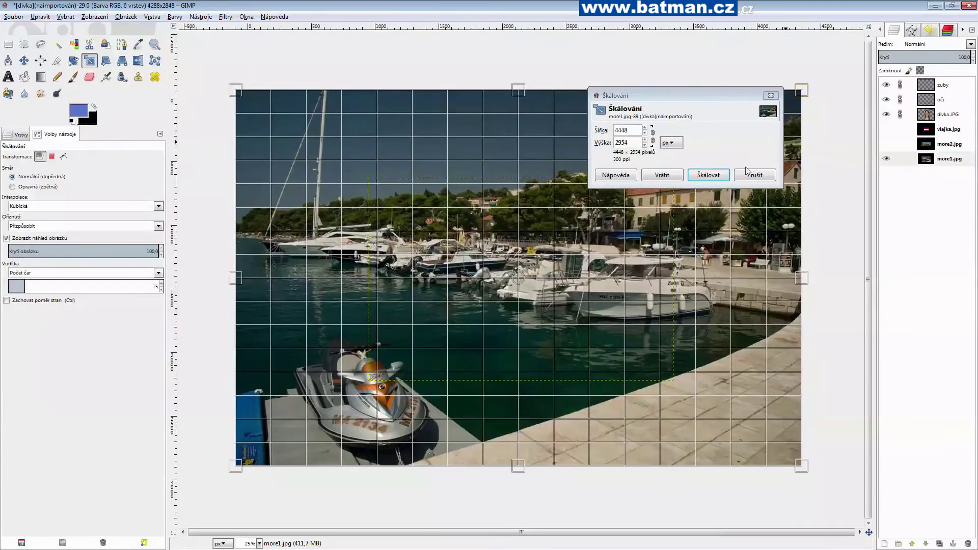
{"action": "left_click", "coordinate": [708, 175]}
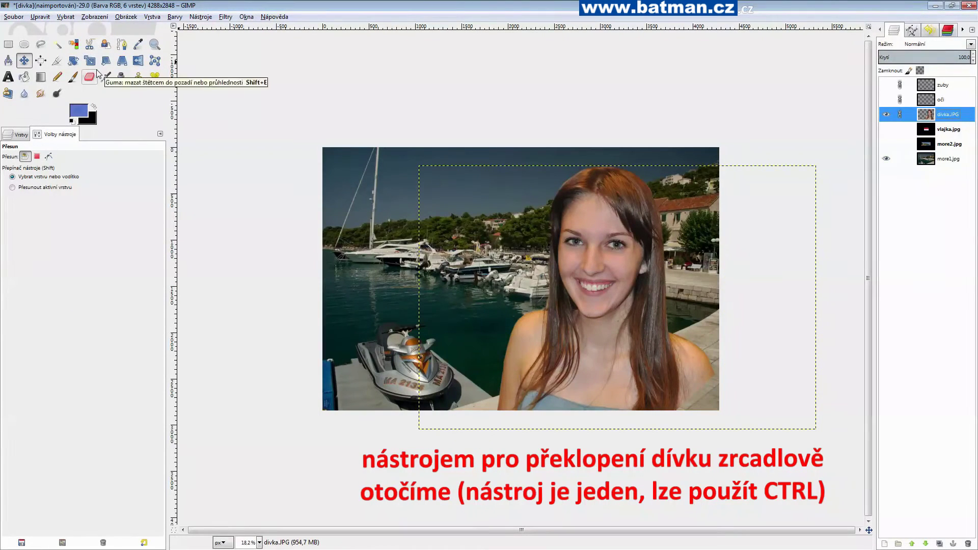
Flip the girl layer so she faces the other way, upright
{"action": "left_click", "coordinate": [138, 61]}
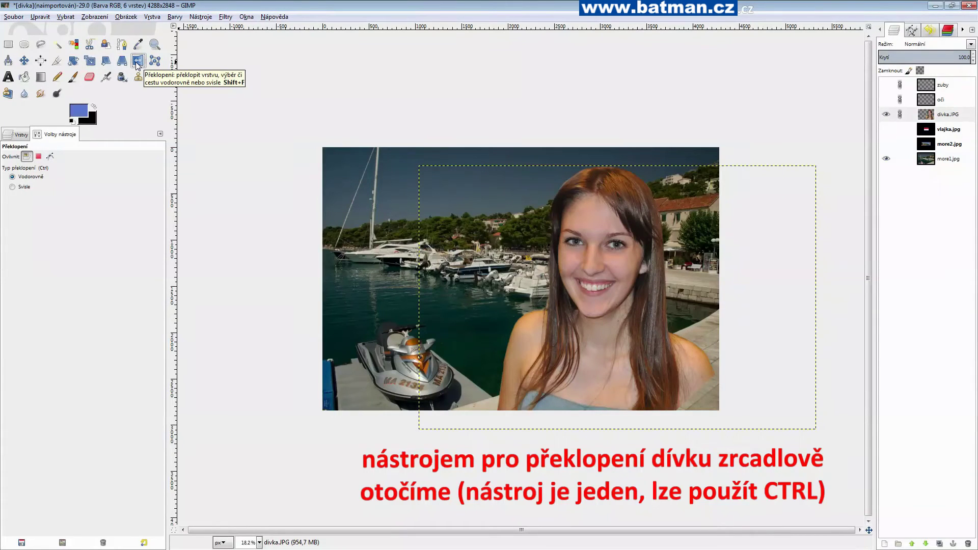
{"action": "key", "text": "ctrl"}
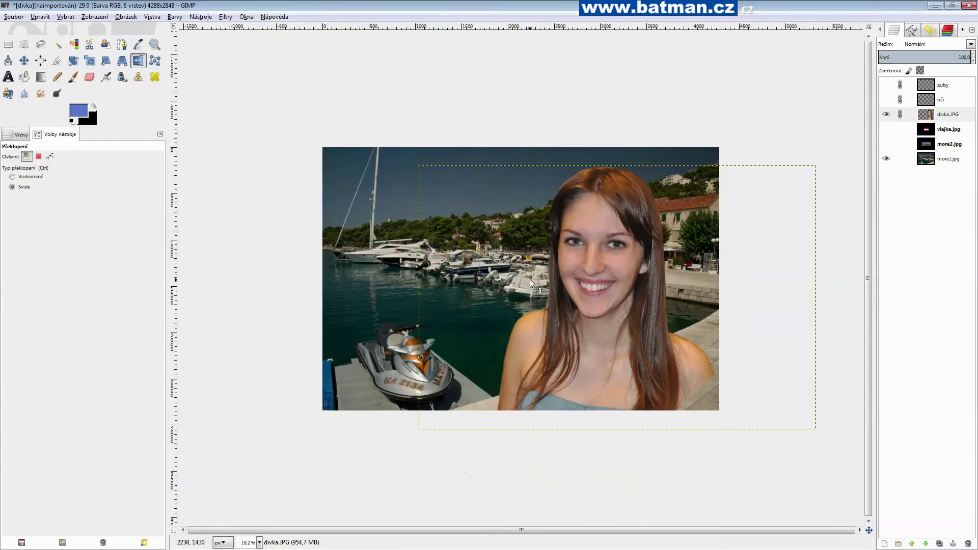
{"action": "left_click", "coordinate": [574, 279]}
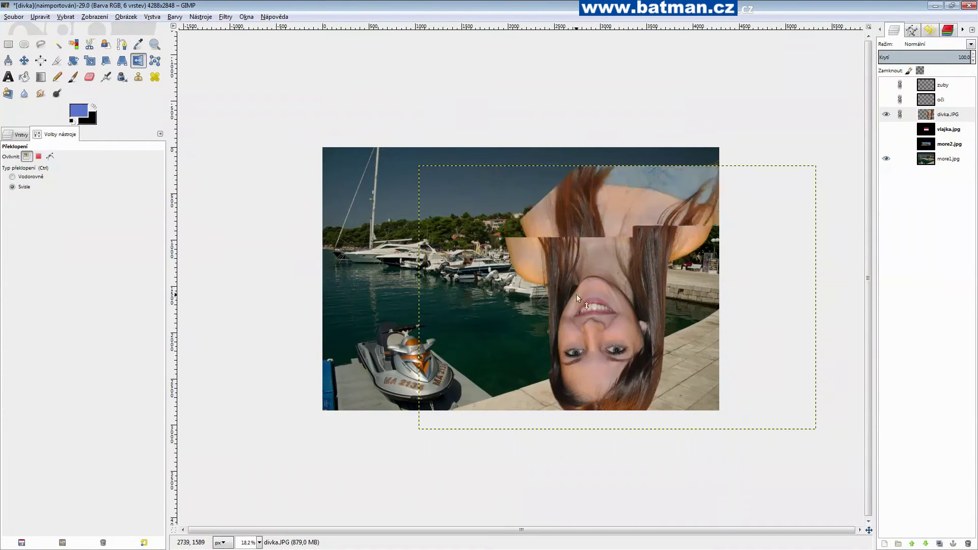
{"action": "left_click", "coordinate": [613, 285], "text": "ctrl"}
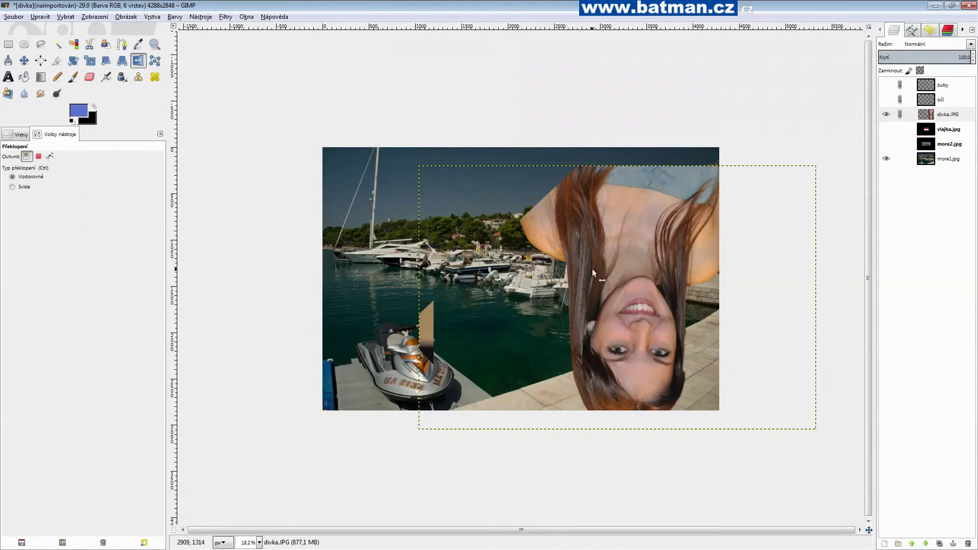
{"action": "left_click", "coordinate": [536, 267], "text": "ctrl"}
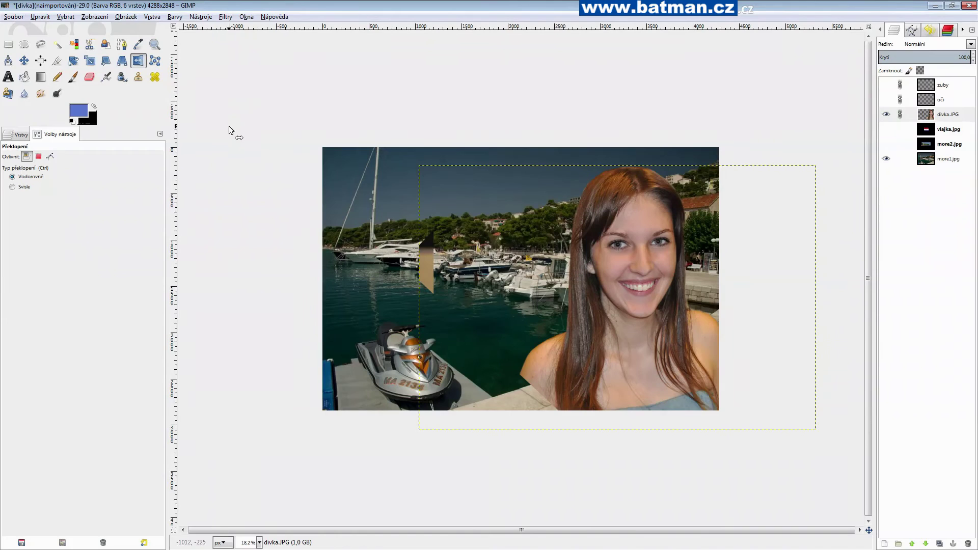
Erase the stray skin-coloured strip and move the girl to the left of the harbour
{"action": "left_click", "coordinate": [89, 77]}
{"action": "mouse_move", "coordinate": [428, 239]}
{"action": "left_mouse_down"}
{"action": "mouse_move", "coordinate": [423, 296]}
{"action": "mouse_move", "coordinate": [417, 290]}
{"action": "left_mouse_up"}
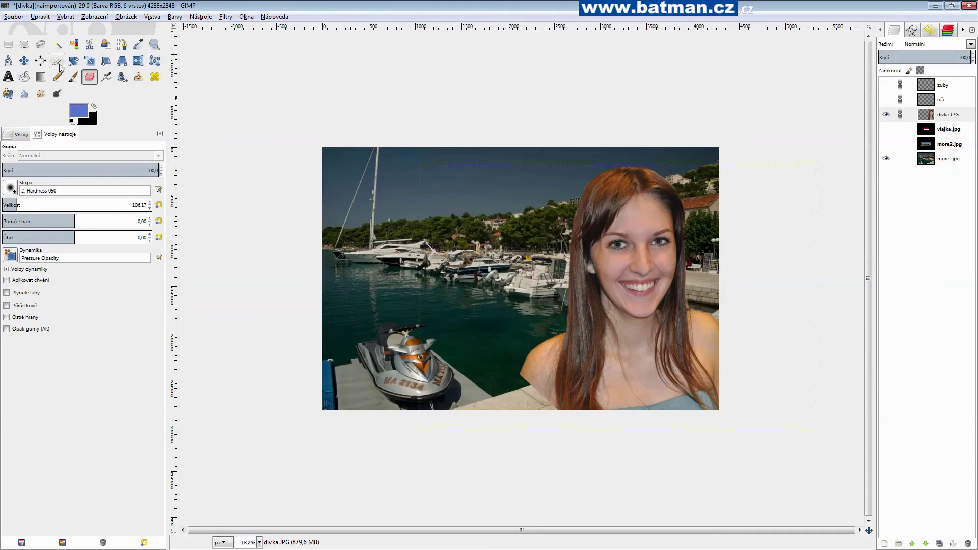
{"action": "left_click", "coordinate": [24, 61]}
{"action": "left_click_drag", "start_coordinate": [615, 233], "coordinate": [397, 254]}
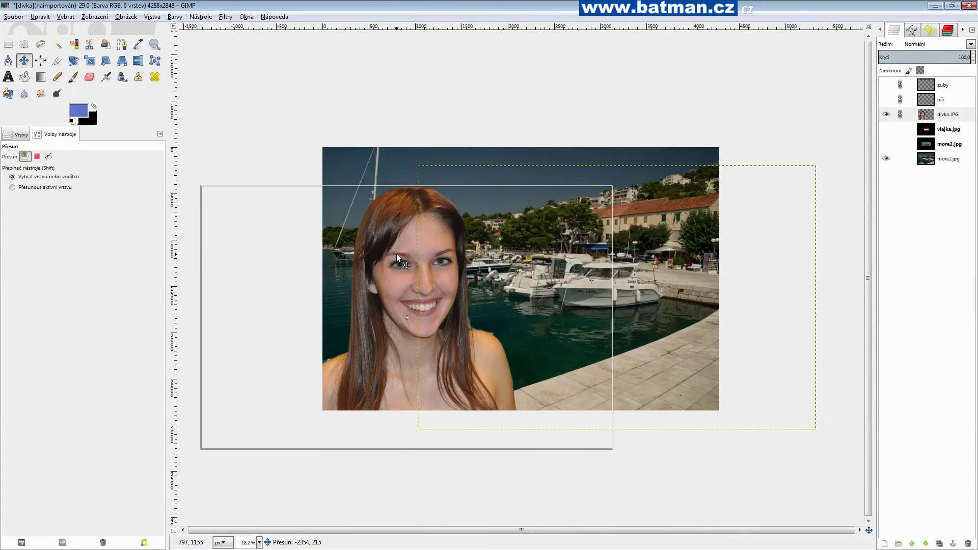
Nudge the girl slightly left and erase the leftover fringe along her hair edge
{"action": "left_click_drag", "start_coordinate": [397, 254], "coordinate": [399, 252]}
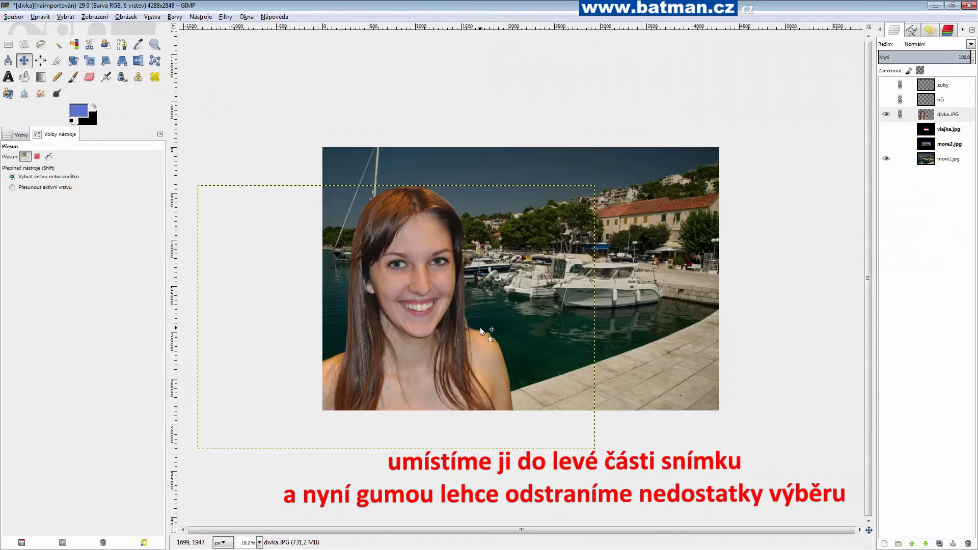
{"action": "scroll", "coordinate": [479, 327], "scroll_direction": "up", "scroll_amount": 1, "text": "ctrl"}
{"action": "scroll", "coordinate": [469, 334], "scroll_direction": "up", "scroll_amount": 3, "text": "ctrl"}
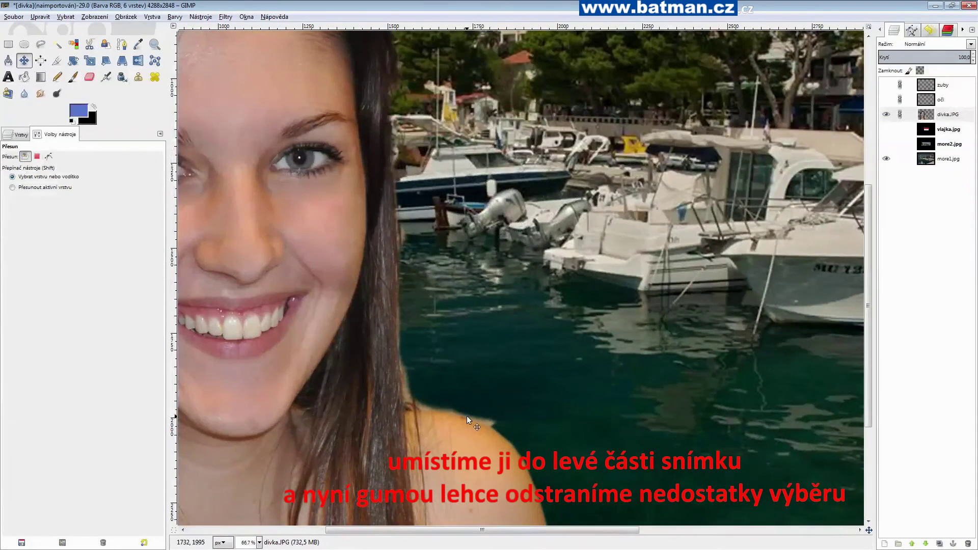
{"action": "left_click", "coordinate": [90, 76]}
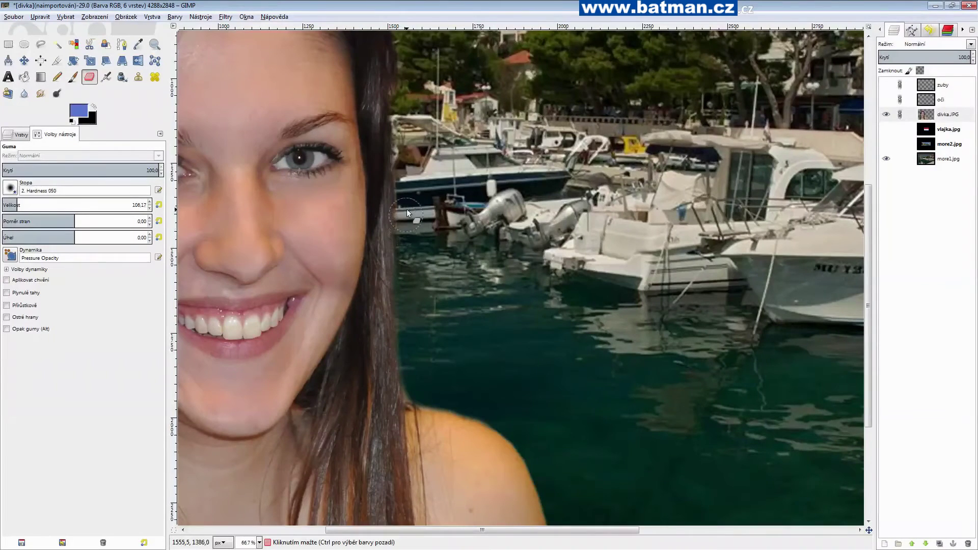
{"action": "left_click_drag", "start_coordinate": [410, 173], "coordinate": [417, 262]}
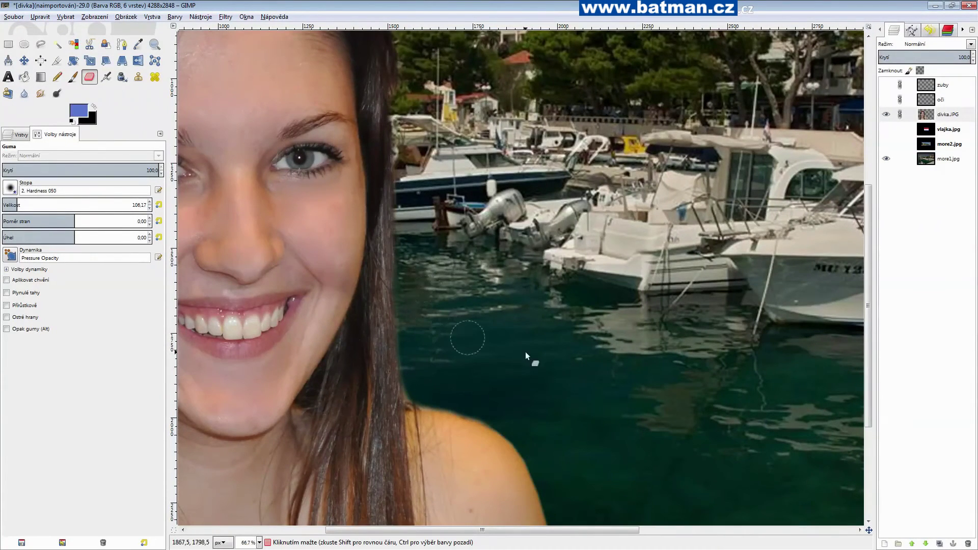
{"action": "scroll", "coordinate": [560, 404], "scroll_direction": "down", "scroll_amount": 4, "text": "ctrl"}
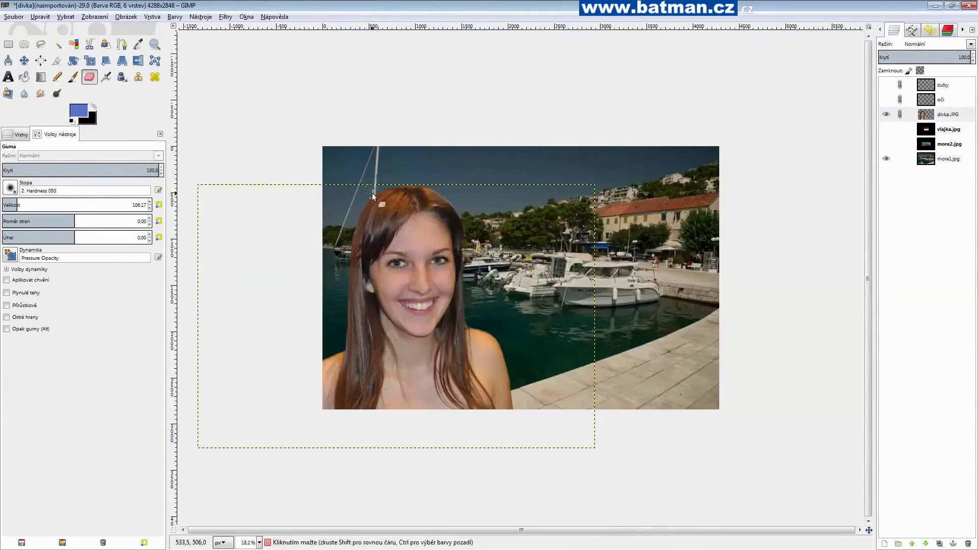
{"action": "left_click", "coordinate": [9, 45]}
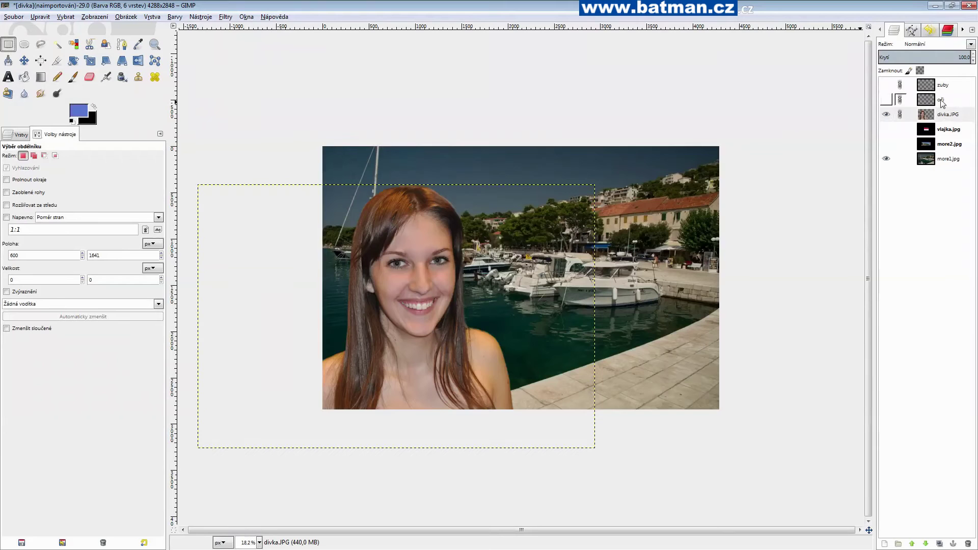
Show the oči and zuby layers, then move and shrink vlajka.jpg into the bottom-right corner
{"action": "left_click", "coordinate": [887, 99]}
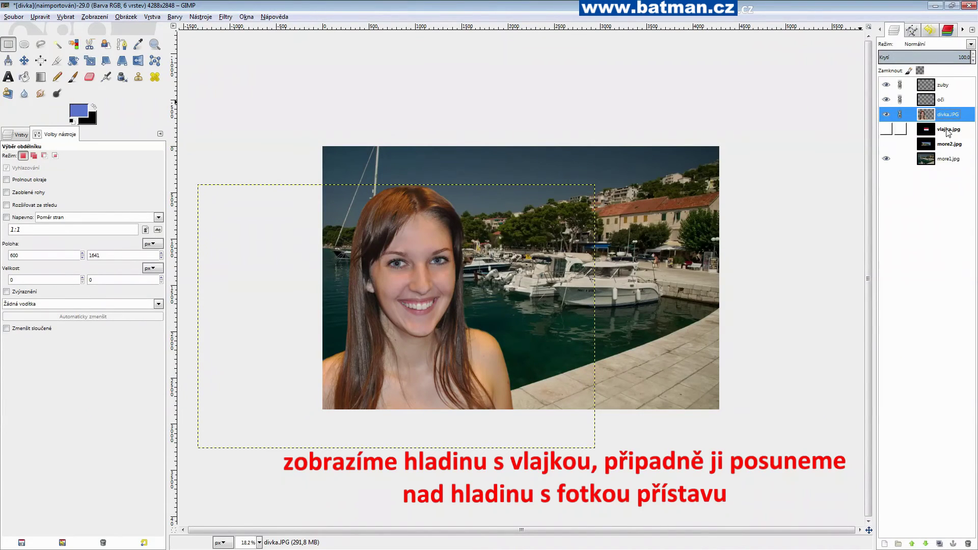
{"action": "left_click", "coordinate": [906, 132]}
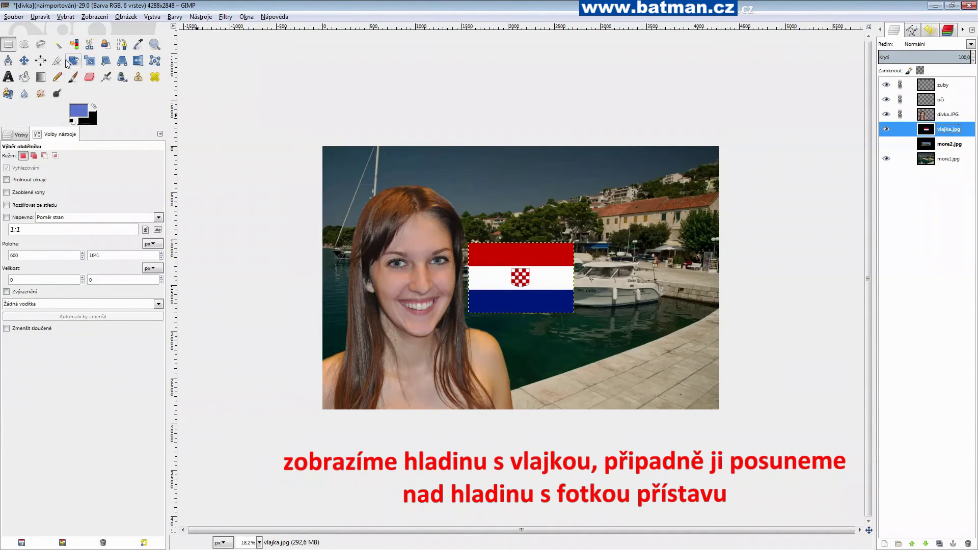
{"action": "left_click", "coordinate": [24, 60]}
{"action": "mouse_move", "coordinate": [533, 285]}
{"action": "left_mouse_down"}
{"action": "mouse_move", "coordinate": [666, 197]}
{"action": "mouse_move", "coordinate": [671, 370]}
{"action": "left_mouse_up"}
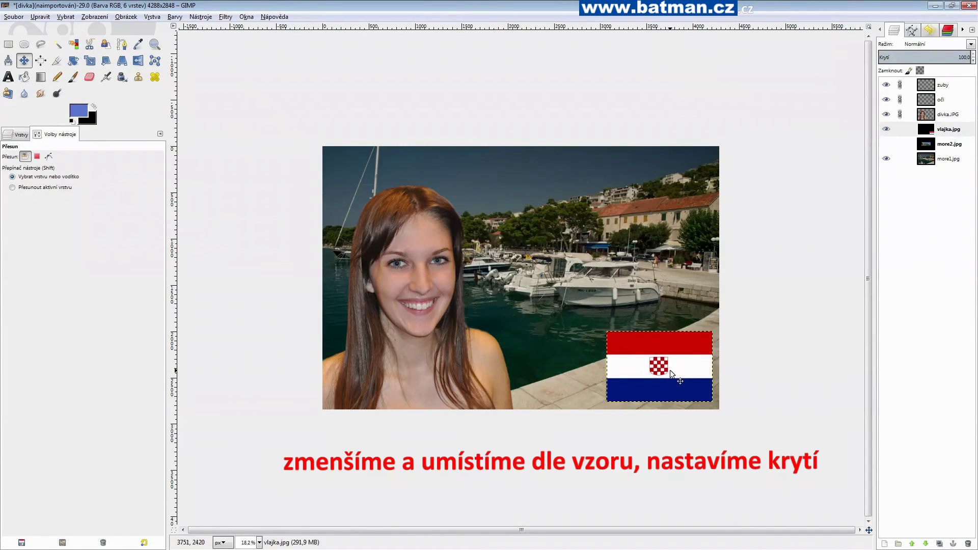
{"action": "left_click", "coordinate": [89, 61]}
{"action": "mouse_move", "coordinate": [623, 343]}
{"action": "left_mouse_down"}
{"action": "mouse_move", "coordinate": [662, 363]}
{"action": "mouse_move", "coordinate": [652, 361]}
{"action": "left_mouse_up"}
{"action": "left_click", "coordinate": [709, 175]}
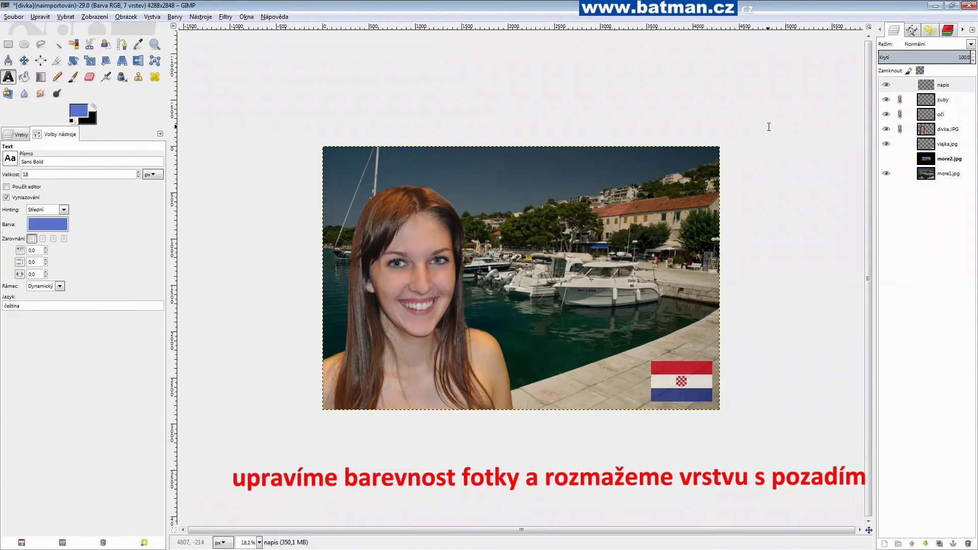
Try brightness 27 and contrast 10 on the more1.jpg layer, then cancel it
{"action": "left_click", "coordinate": [948, 174]}
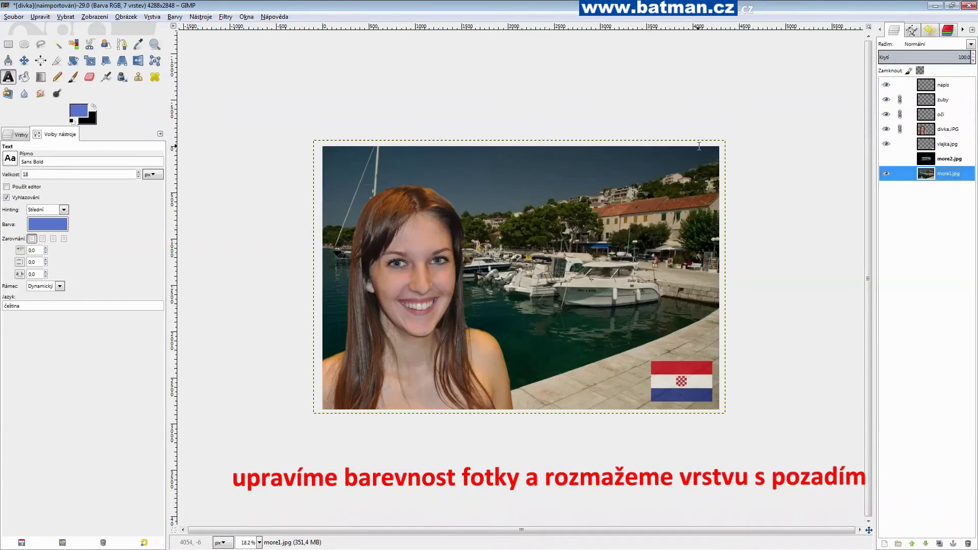
{"action": "left_click", "coordinate": [176, 17]}
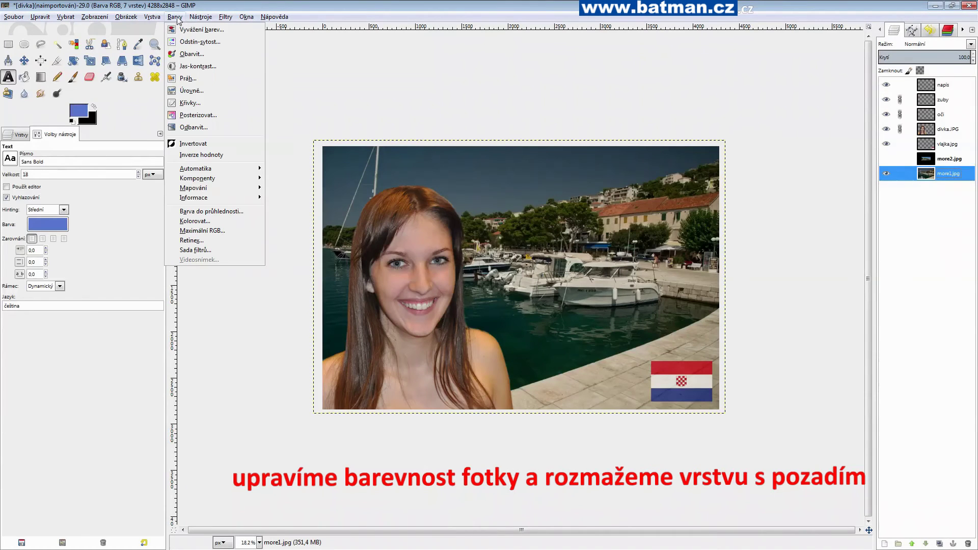
{"action": "left_click", "coordinate": [214, 80]}
{"action": "left_click_drag", "start_coordinate": [758, 257], "coordinate": [766, 259]}
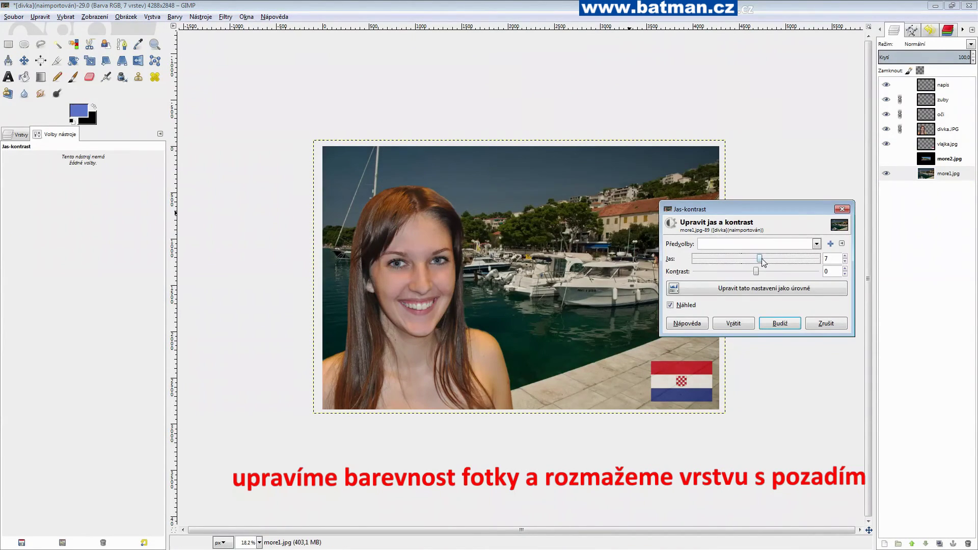
{"action": "left_click", "coordinate": [766, 273]}
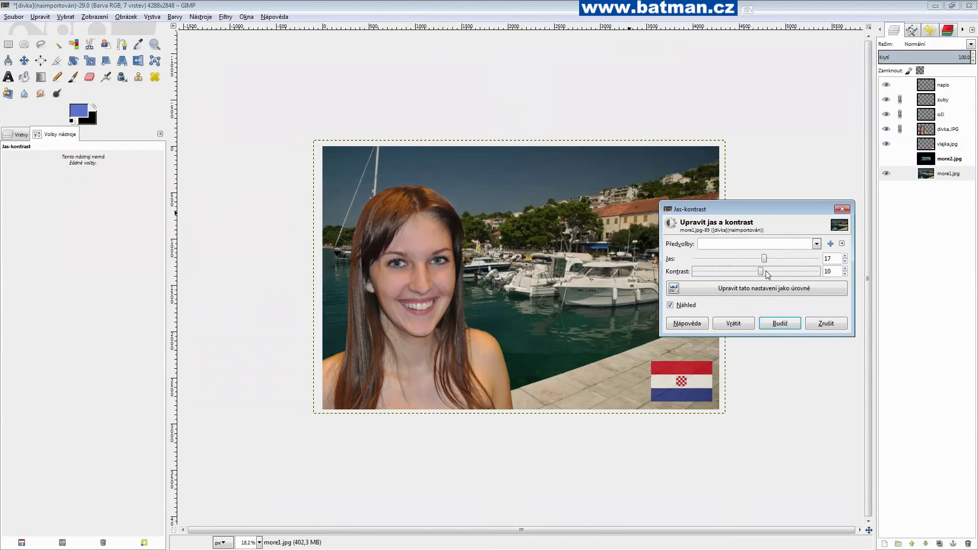
{"action": "left_click", "coordinate": [774, 260]}
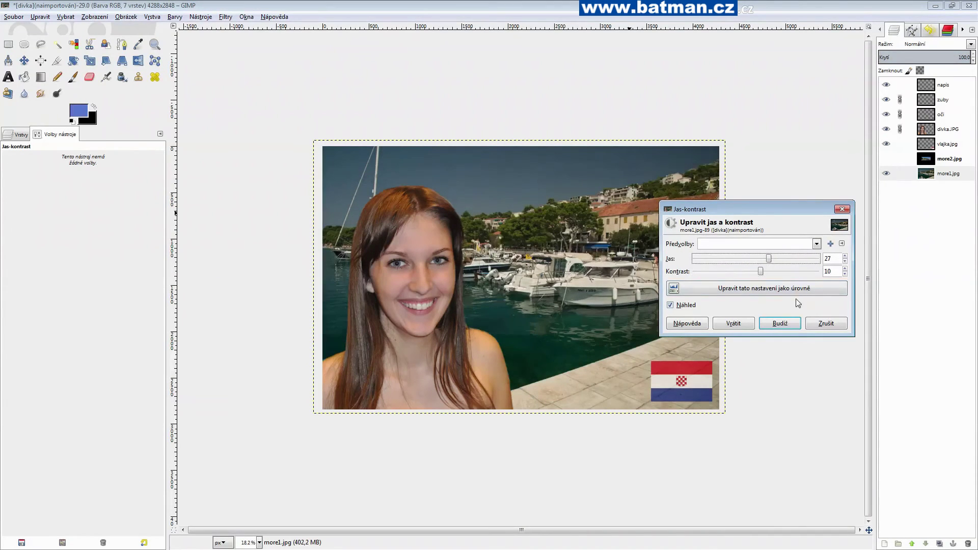
{"action": "left_click", "coordinate": [821, 324]}
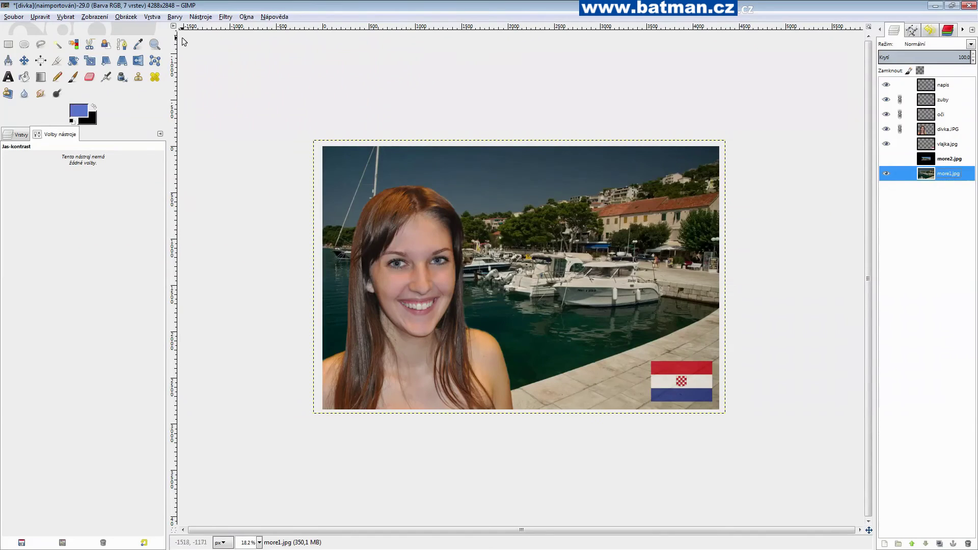
Lift the Křivky curve upward to brighten the harbour photo and apply it
{"action": "left_click", "coordinate": [174, 18]}
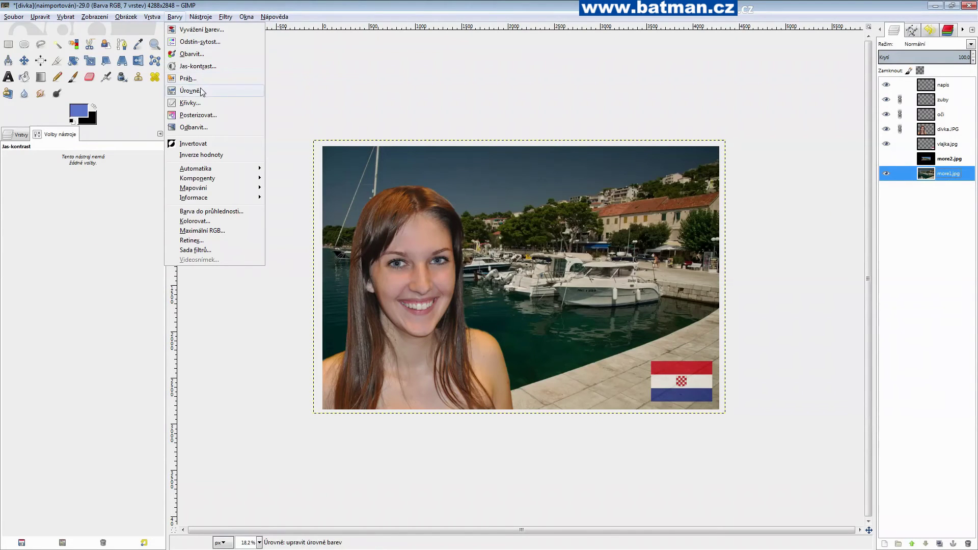
{"action": "left_click", "coordinate": [198, 103]}
{"action": "left_click_drag", "start_coordinate": [202, 136], "coordinate": [210, 112]}
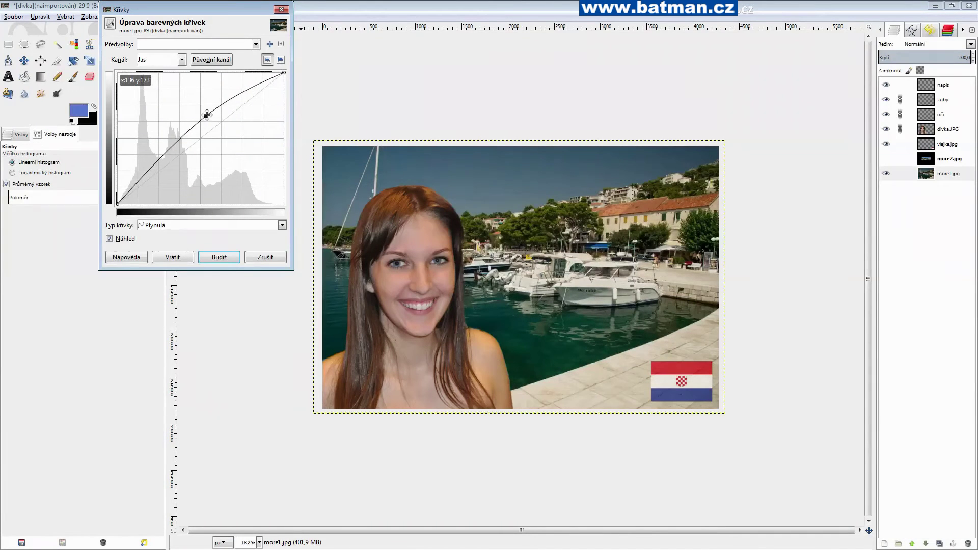
{"action": "left_click", "coordinate": [220, 258]}
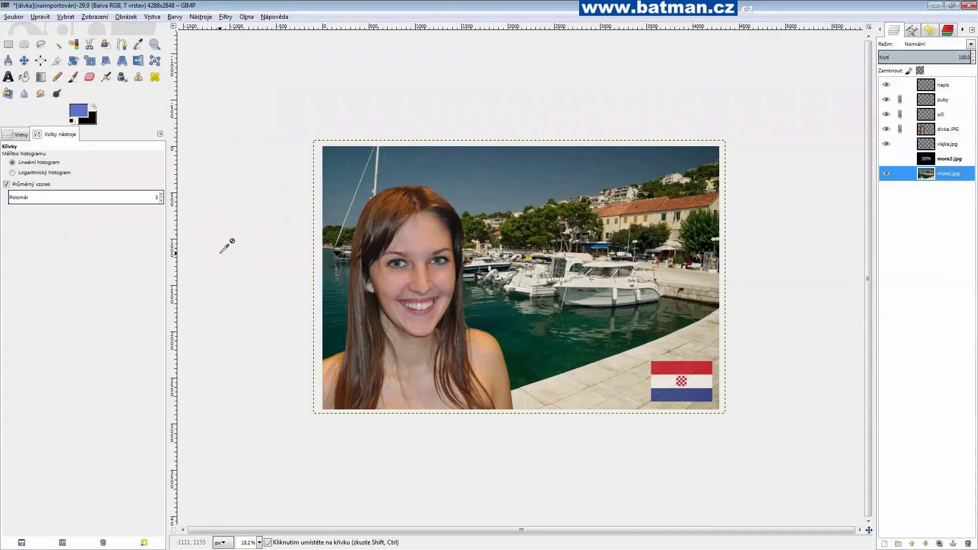
{"action": "scroll", "coordinate": [456, 263], "scroll_direction": "up", "scroll_amount": 2}
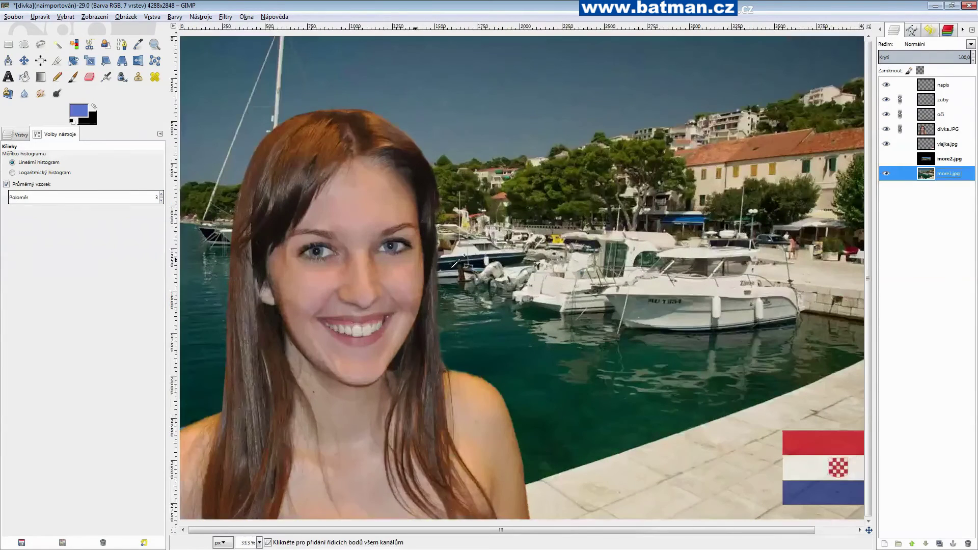
{"action": "scroll", "coordinate": [456, 263], "scroll_direction": "down", "scroll_amount": 1}
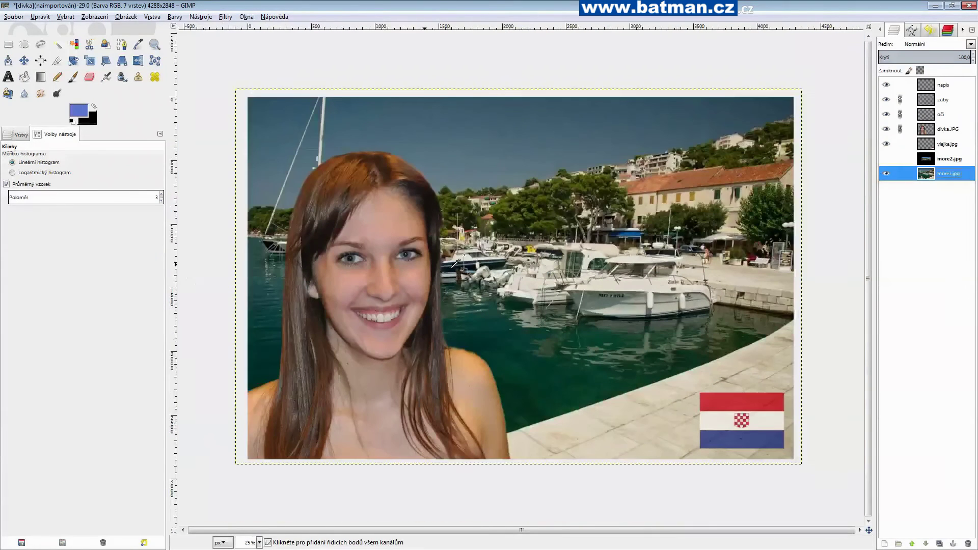
Blur the harbour photo more1.jpg with a Gaussian blur of radius 5
{"action": "left_click", "coordinate": [173, 17]}
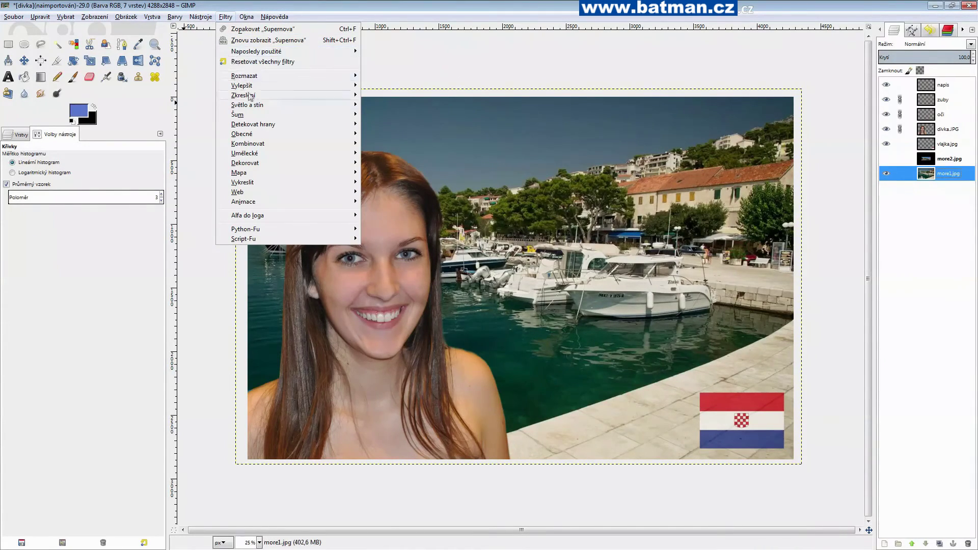
{"action": "mouse_move", "coordinate": [245, 76]}
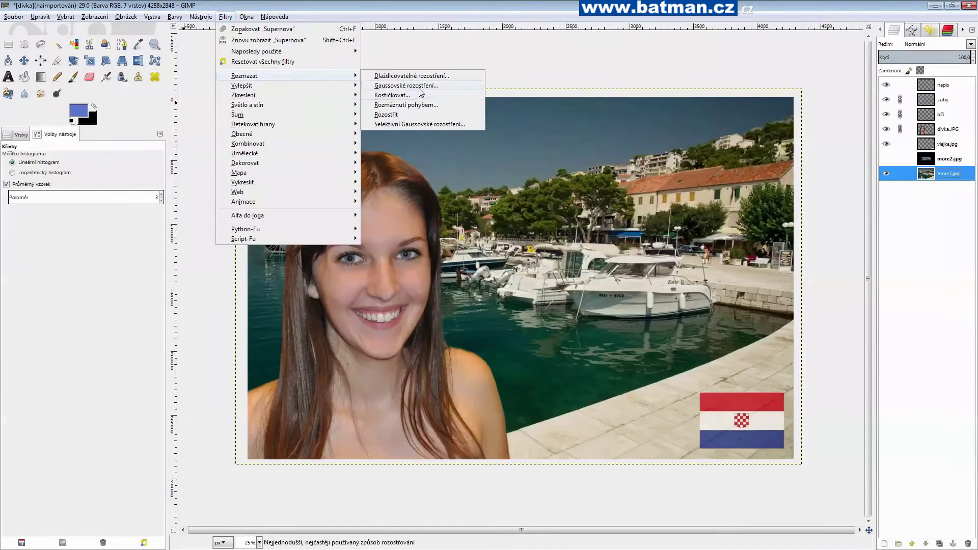
{"action": "left_click", "coordinate": [421, 85]}
{"action": "left_click_drag", "start_coordinate": [510, 180], "coordinate": [740, 197]}
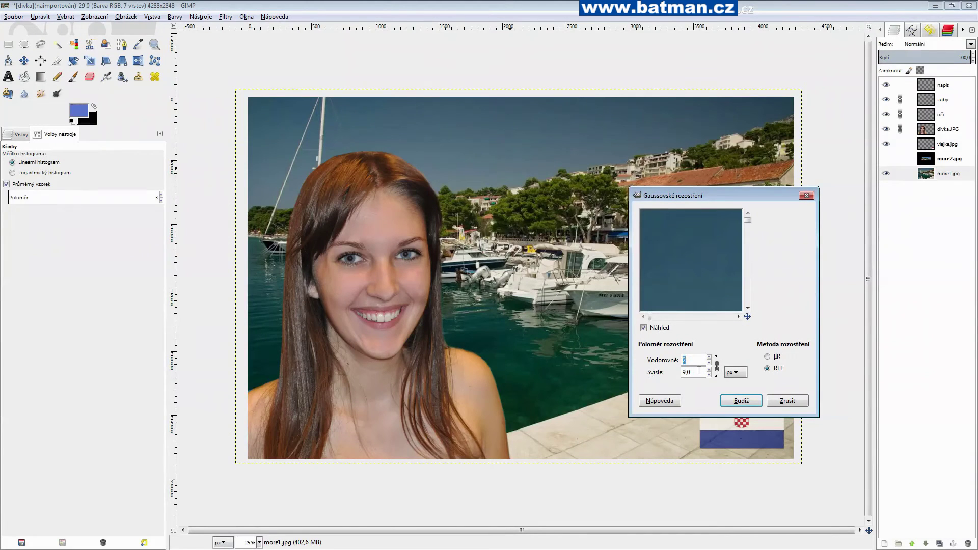
{"action": "left_click_drag", "start_coordinate": [652, 317], "coordinate": [690, 318]}
{"action": "left_click_drag", "start_coordinate": [748, 222], "coordinate": [747, 246]}
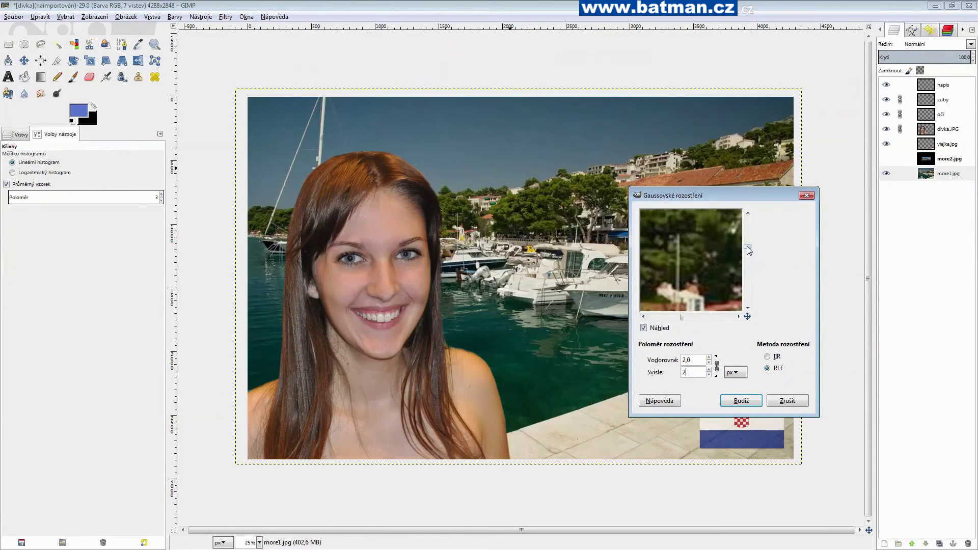
{"action": "key", "text": "Tab"}
{"action": "type", "text": "5"}
{"action": "left_click", "coordinate": [741, 401]}
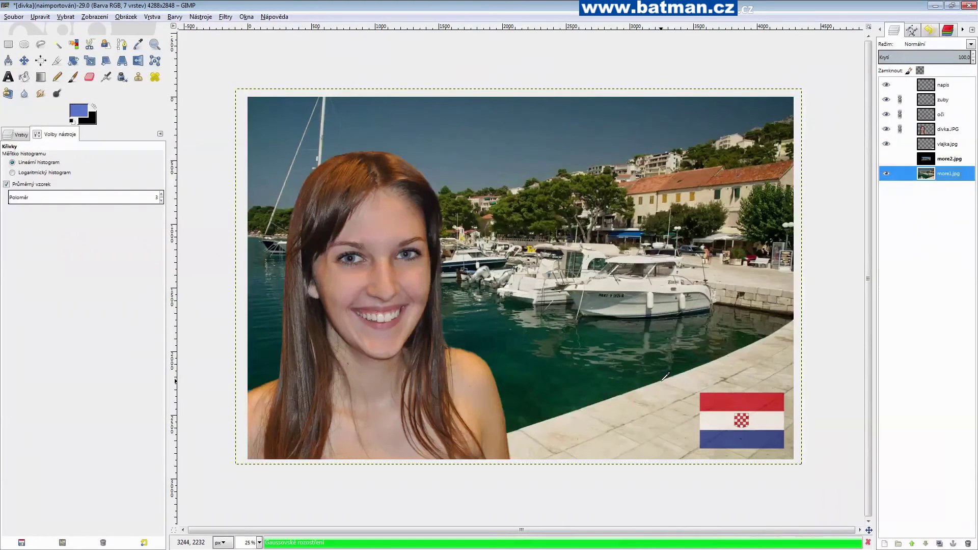
Reapply the Gaussian blur to more1.jpg with a larger radius of 15
{"action": "scroll", "coordinate": [457, 246], "scroll_direction": "up", "scroll_amount": 2}
{"action": "scroll", "coordinate": [456, 246], "scroll_direction": "up", "scroll_amount": 1}
{"action": "scroll", "coordinate": [457, 246], "scroll_direction": "down", "scroll_amount": 3}
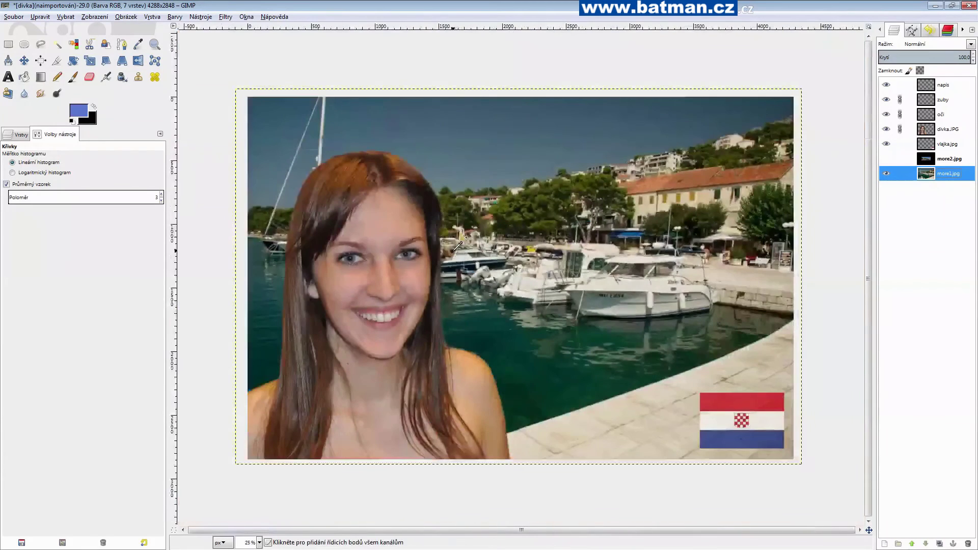
{"action": "left_click", "coordinate": [176, 16]}
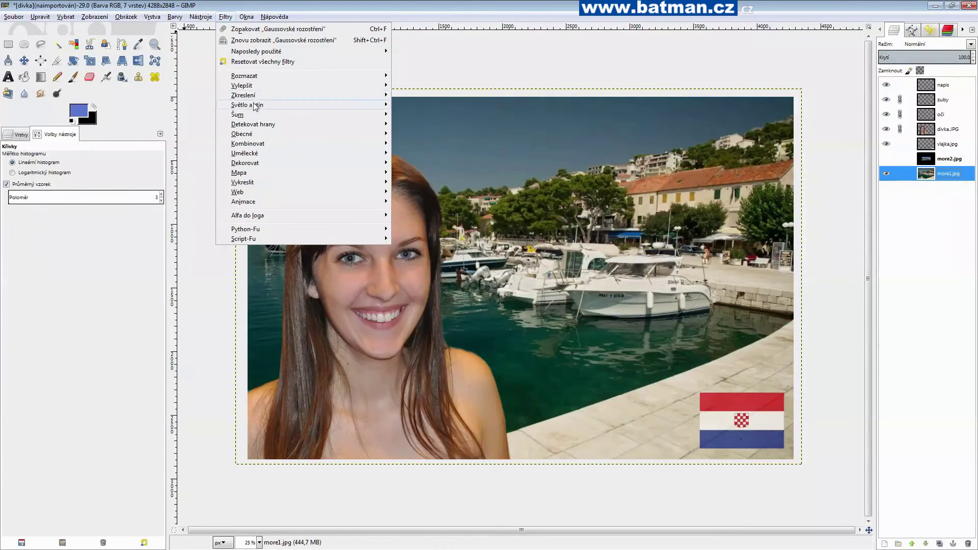
{"action": "mouse_move", "coordinate": [245, 76]}
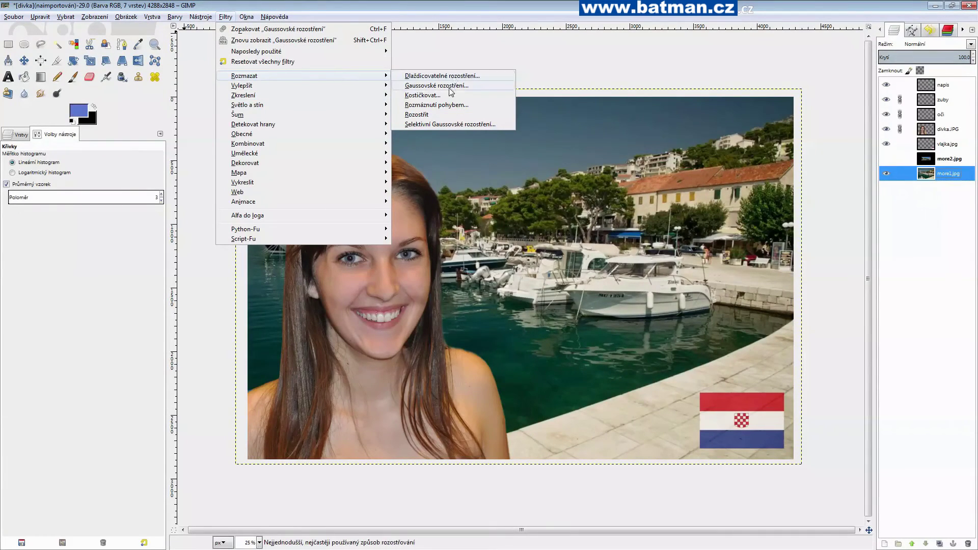
{"action": "left_click", "coordinate": [450, 86]}
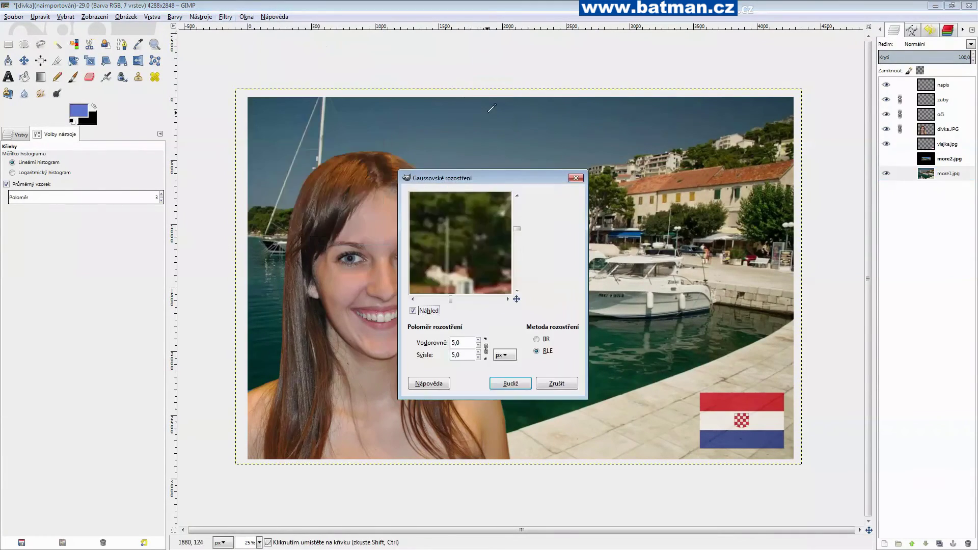
{"action": "left_click", "coordinate": [479, 340]}
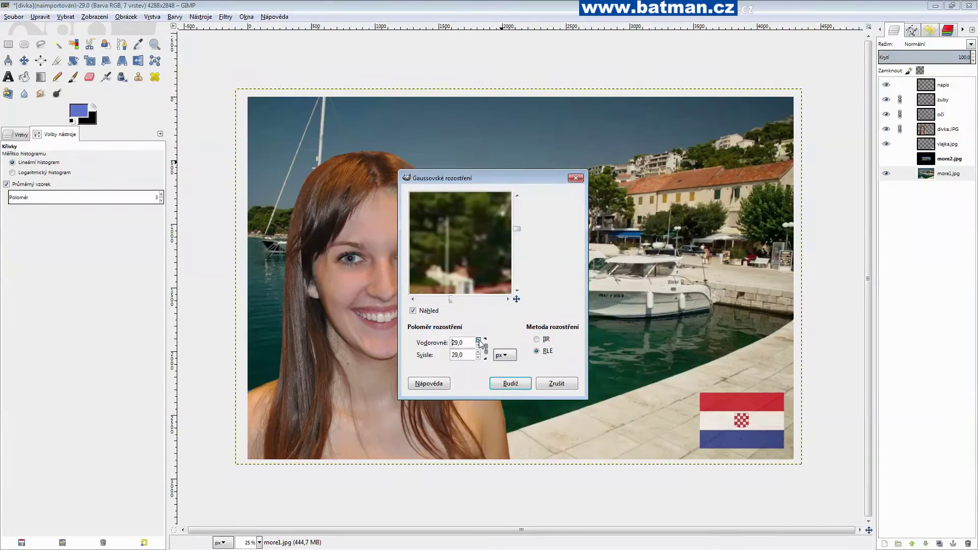
{"action": "left_click", "coordinate": [479, 346]}
{"action": "left_click_drag", "start_coordinate": [484, 294], "coordinate": [491, 267]}
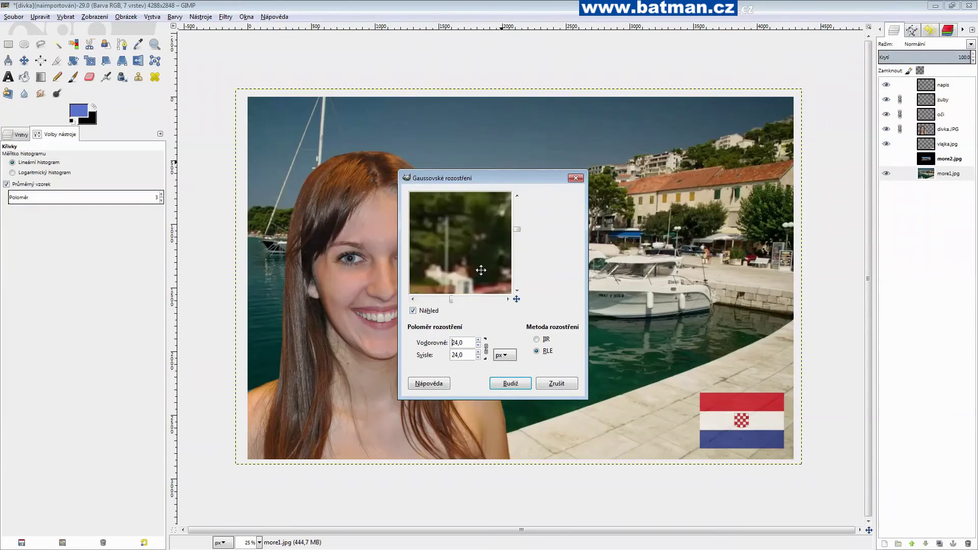
{"action": "left_click", "coordinate": [479, 345]}
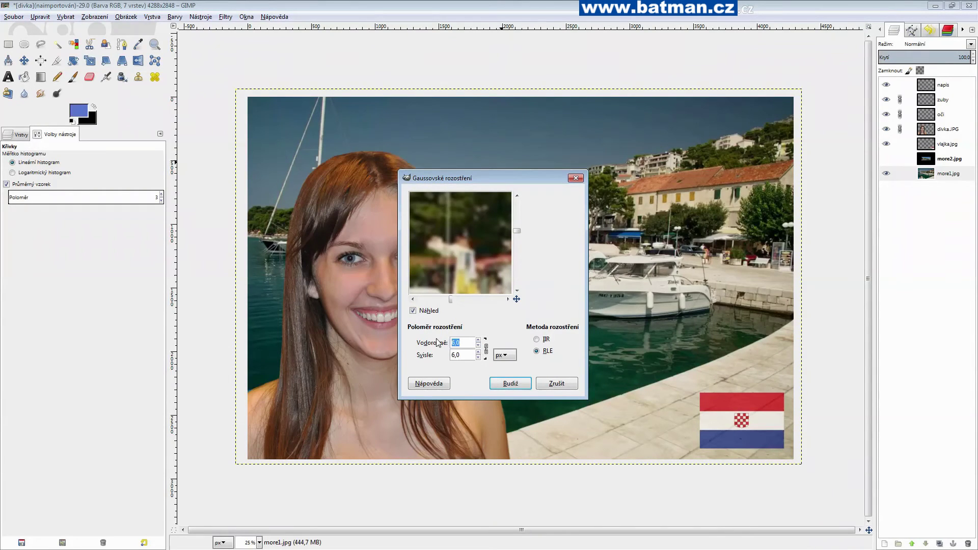
{"action": "key", "text": "Tab"}
{"action": "left_click", "coordinate": [510, 381]}
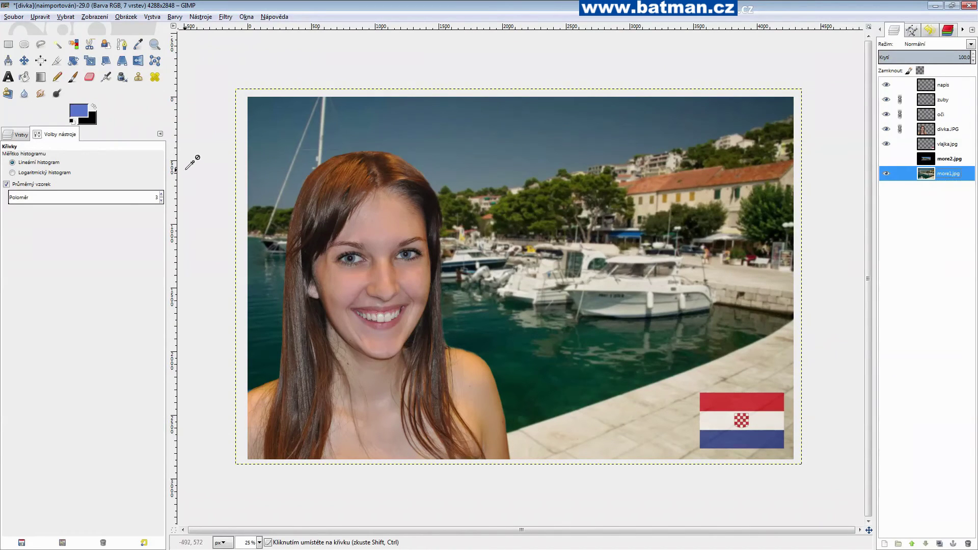
Save the composite as the GIMP project divka.xcf
{"action": "left_click", "coordinate": [14, 17]}
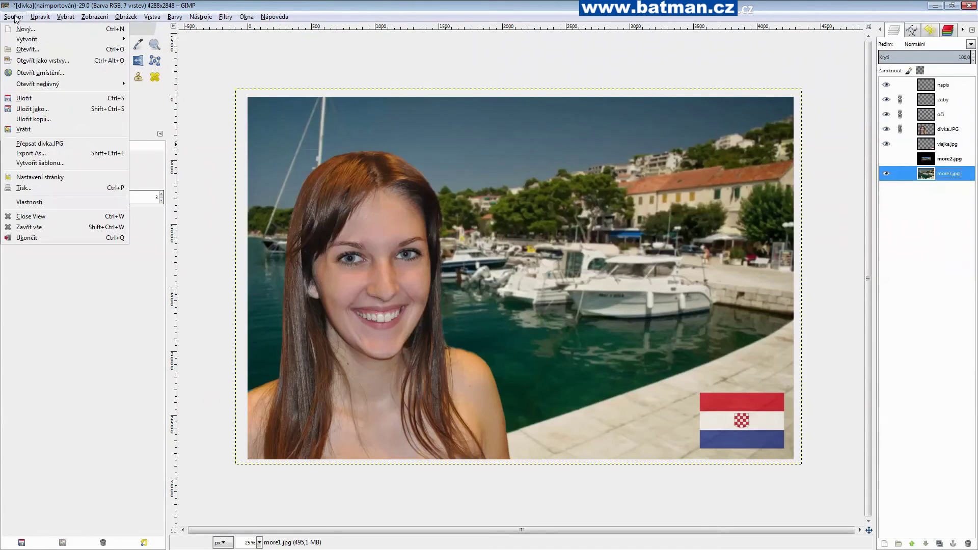
{"action": "left_click", "coordinate": [45, 106]}
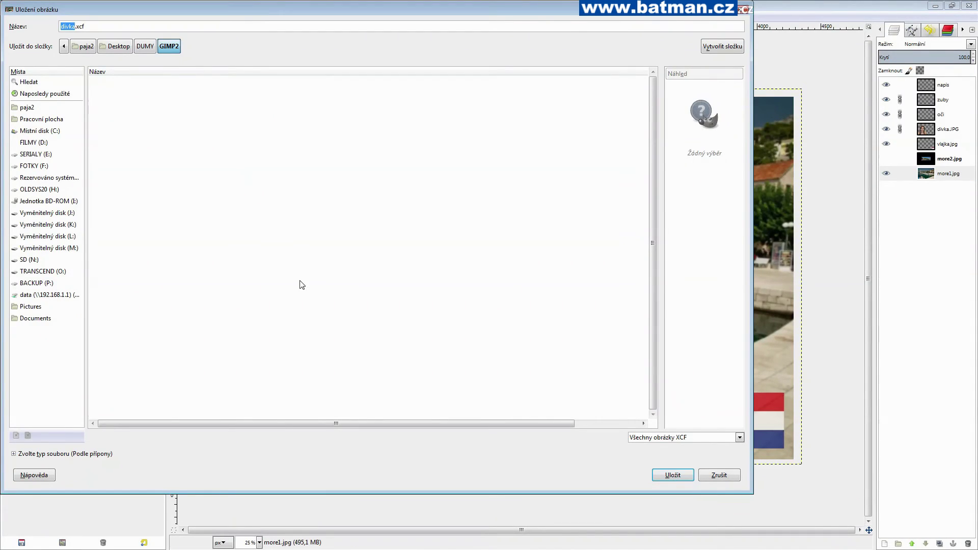
{"action": "left_click", "coordinate": [674, 476]}
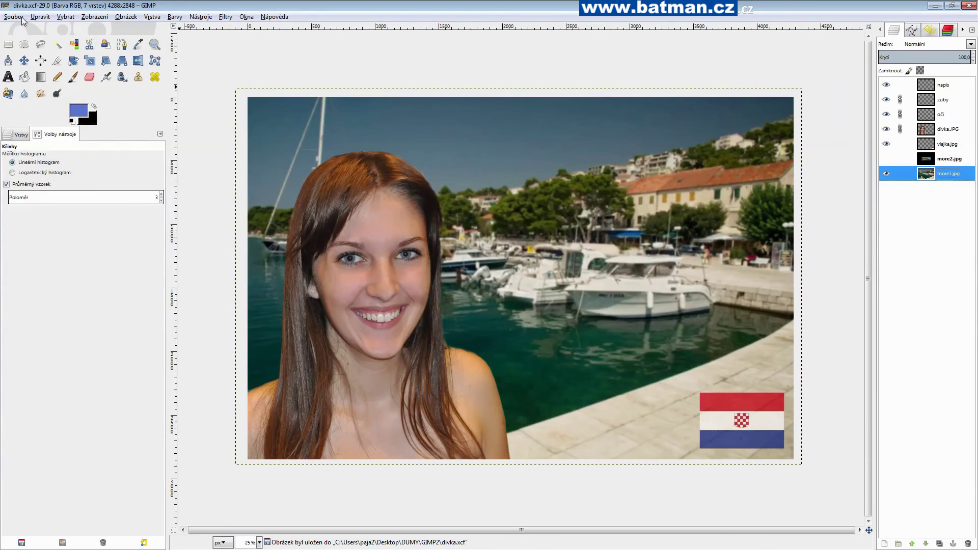
Export the composite as the JPEG divka2.jpg at quality 90
{"action": "left_click", "coordinate": [14, 16]}
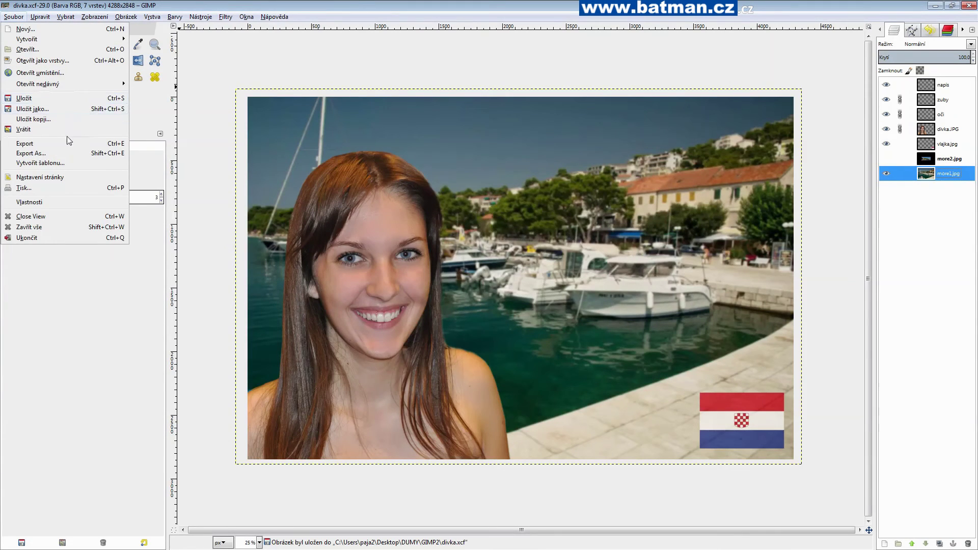
{"action": "left_click", "coordinate": [72, 152]}
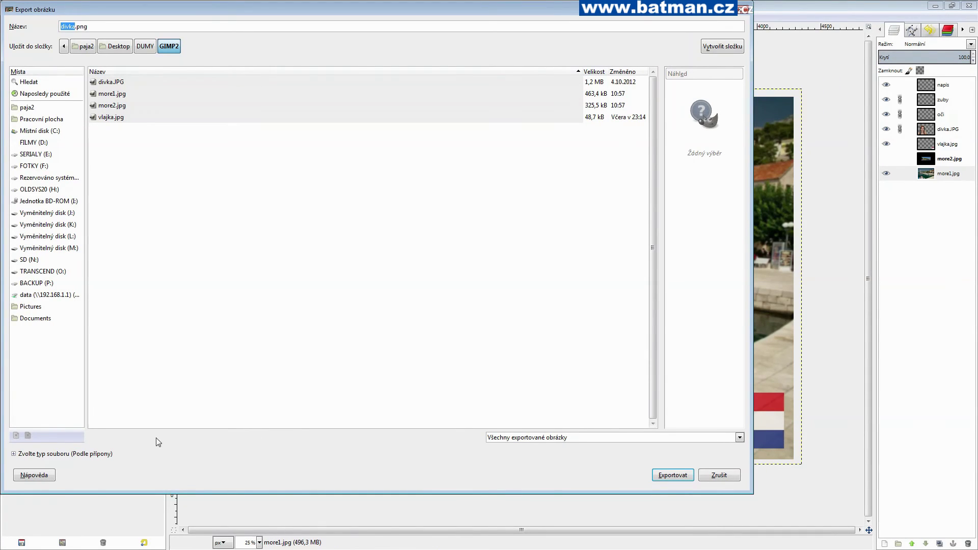
{"action": "left_click", "coordinate": [14, 453]}
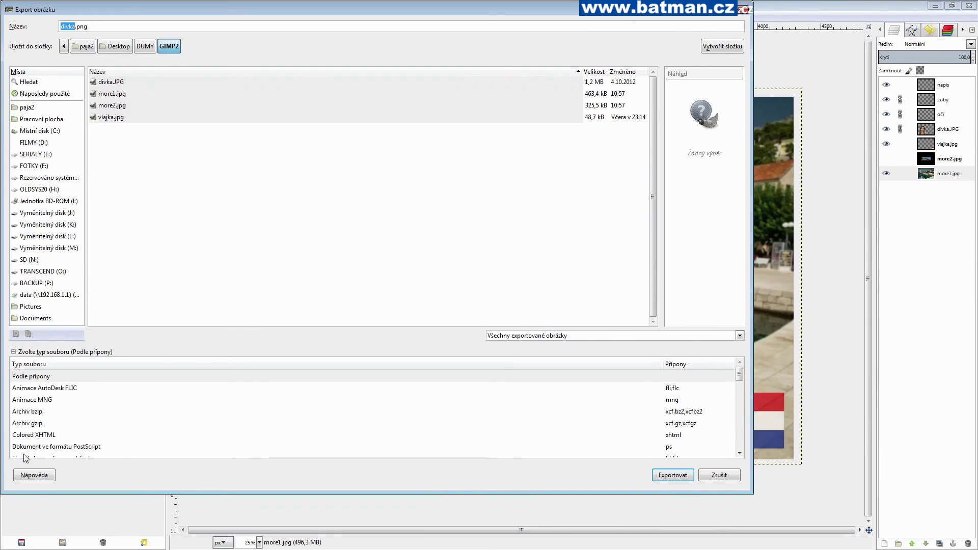
{"action": "scroll", "coordinate": [249, 419], "scroll_direction": "down", "scroll_amount": 2}
{"action": "scroll", "coordinate": [251, 420], "scroll_direction": "down", "scroll_amount": 3}
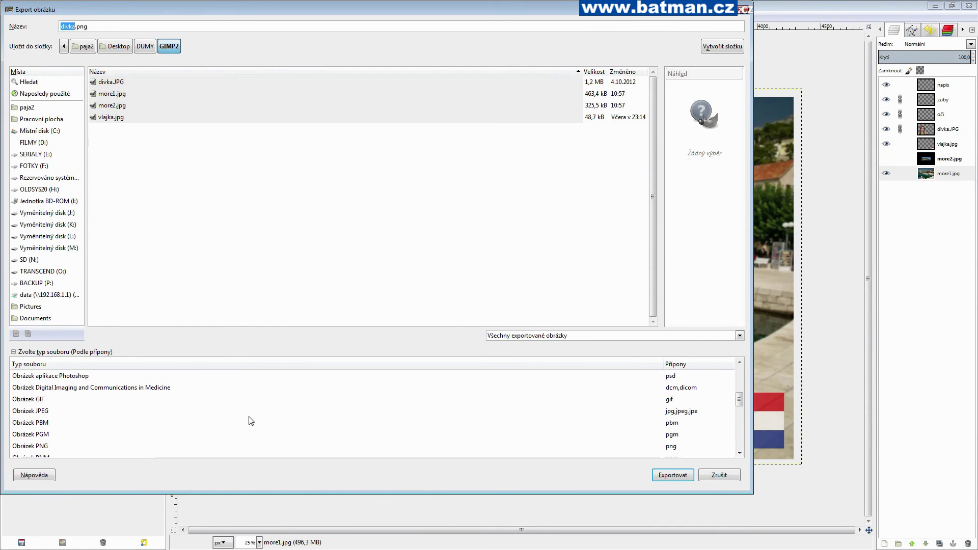
{"action": "left_click", "coordinate": [310, 410]}
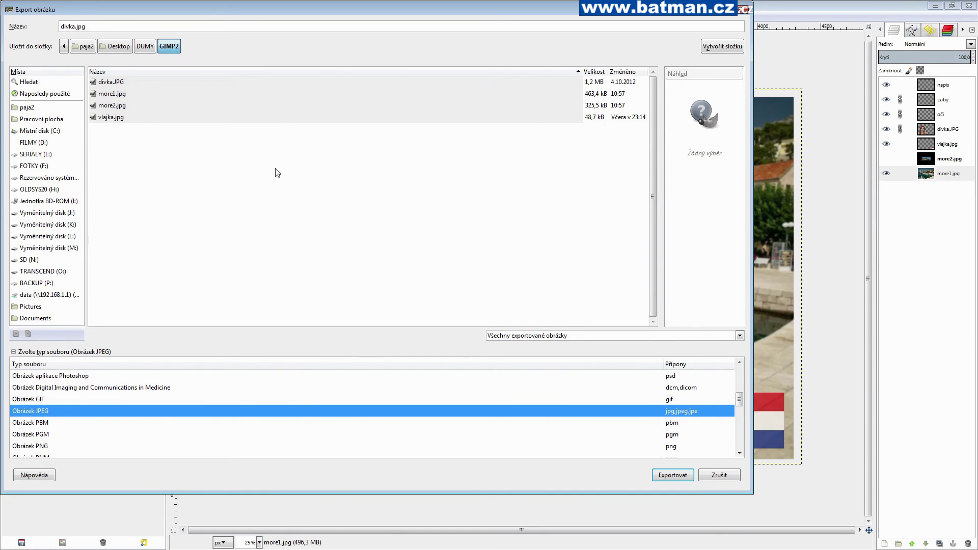
{"action": "left_click", "coordinate": [672, 475]}
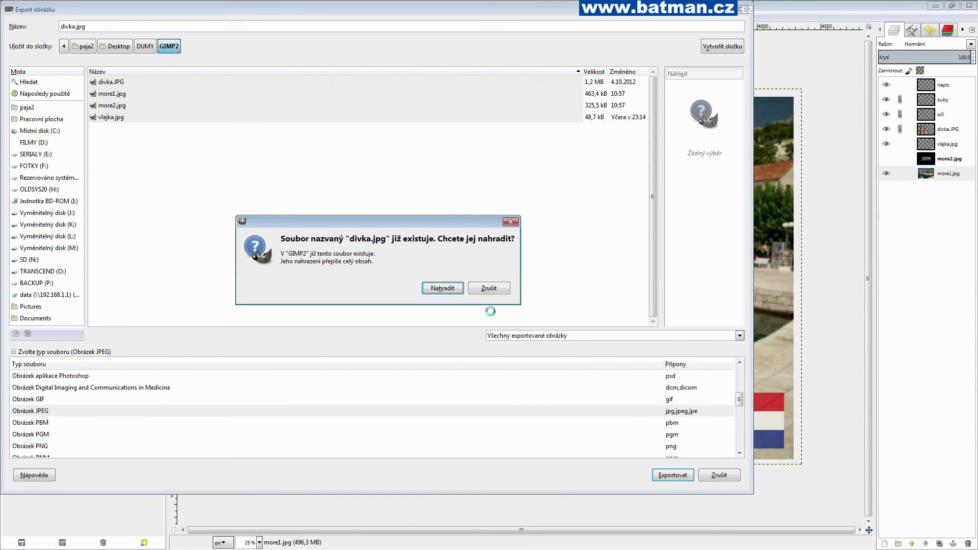
{"action": "left_click", "coordinate": [487, 290]}
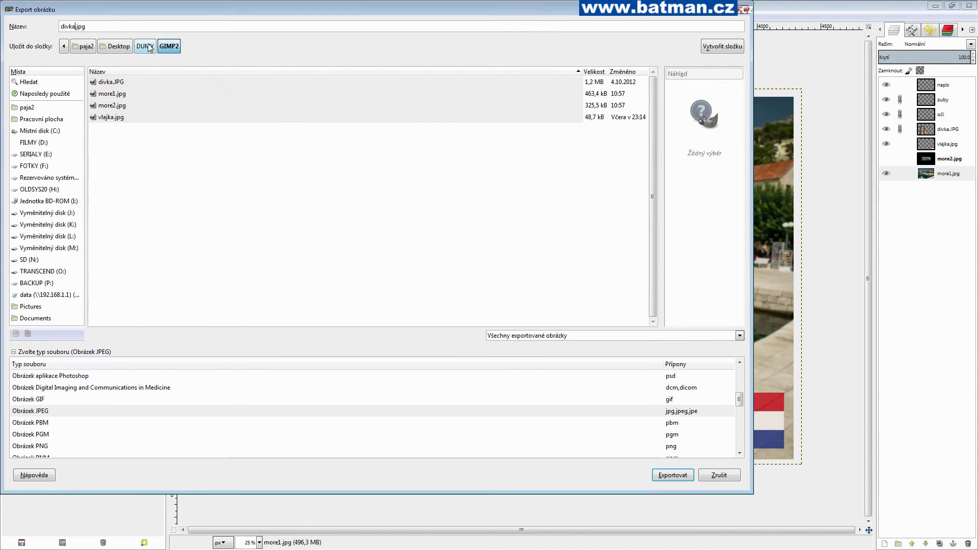
{"action": "type", "text": "2"}
{"action": "left_click", "coordinate": [675, 477]}
{"action": "left_click", "coordinate": [674, 476]}
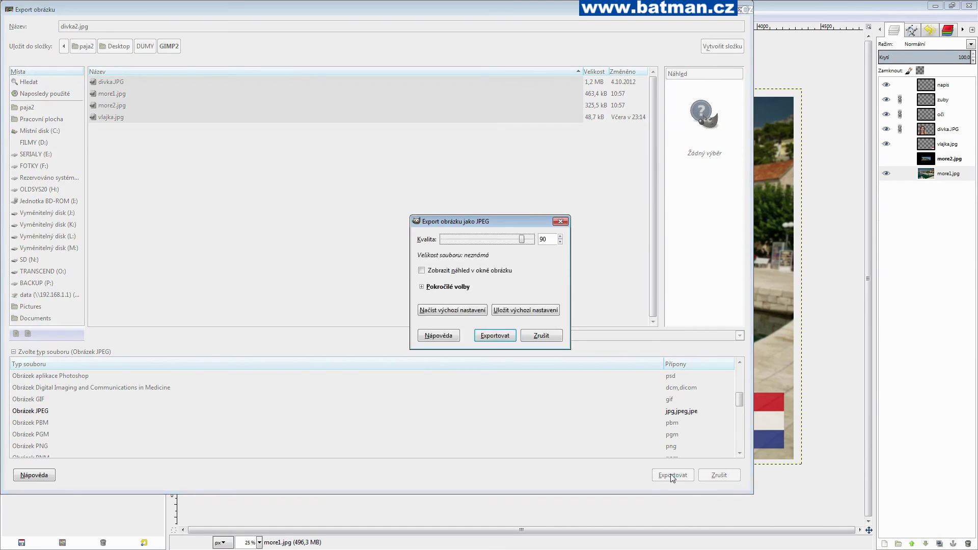
{"action": "left_click", "coordinate": [508, 337]}
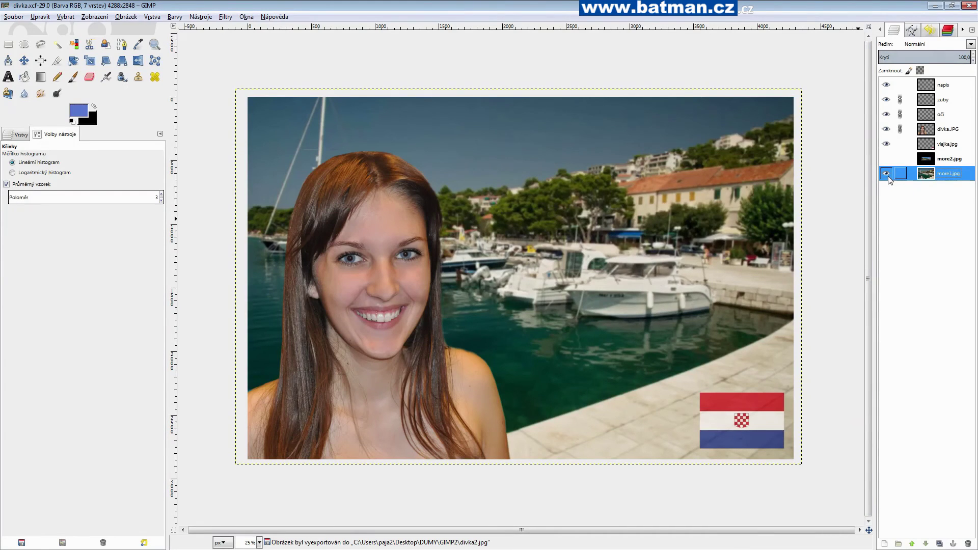
Hide the harbour layer and select the beach photo layer more2.jpg
{"action": "left_click", "coordinate": [886, 173]}
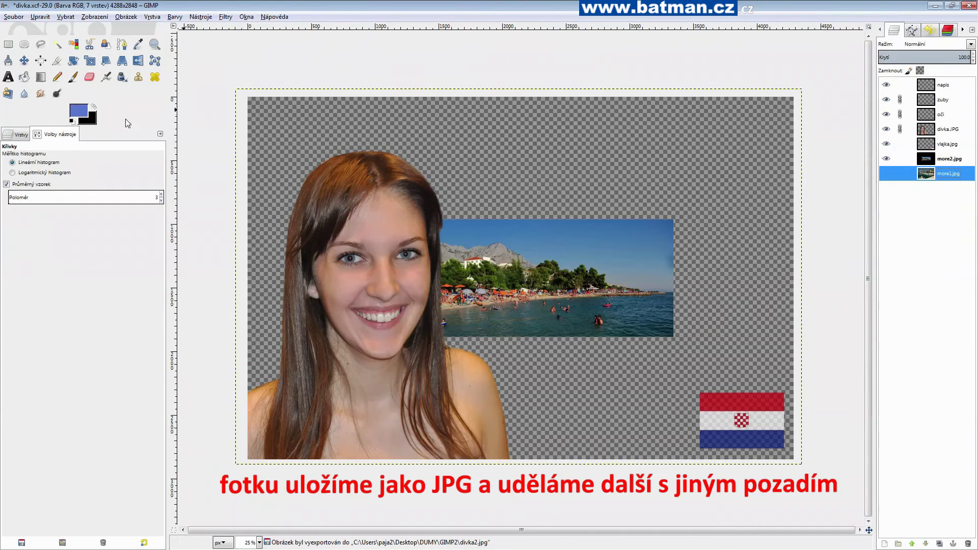
{"action": "left_click", "coordinate": [90, 61]}
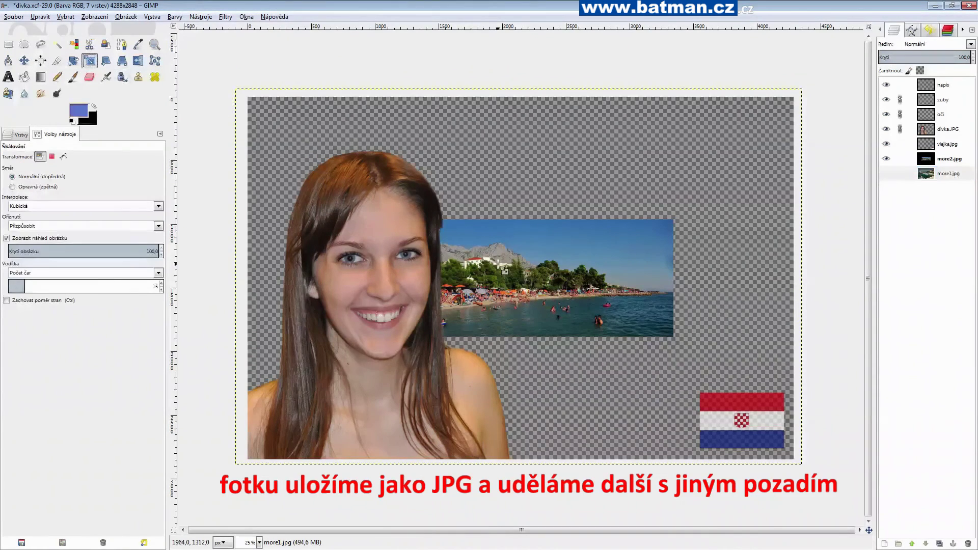
{"action": "left_click", "coordinate": [517, 273]}
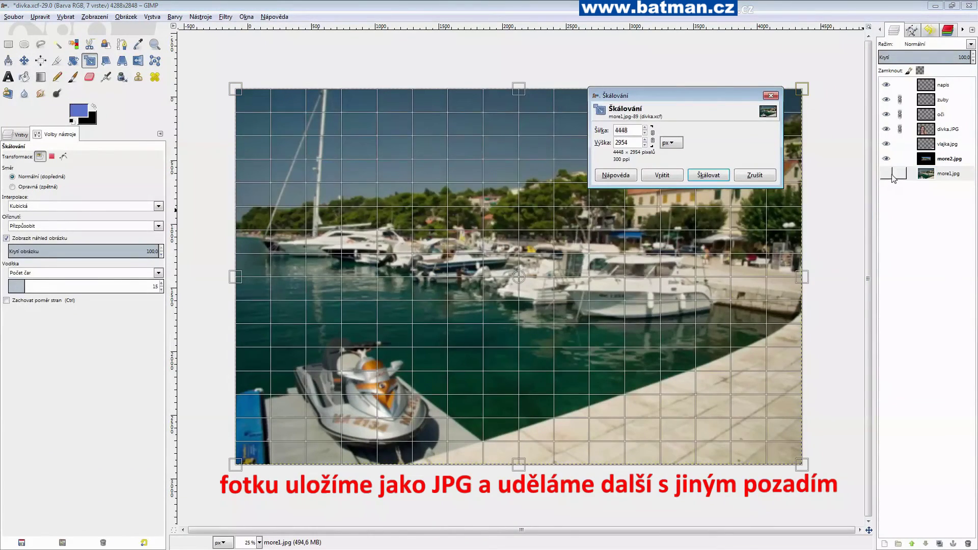
{"action": "left_click", "coordinate": [949, 159]}
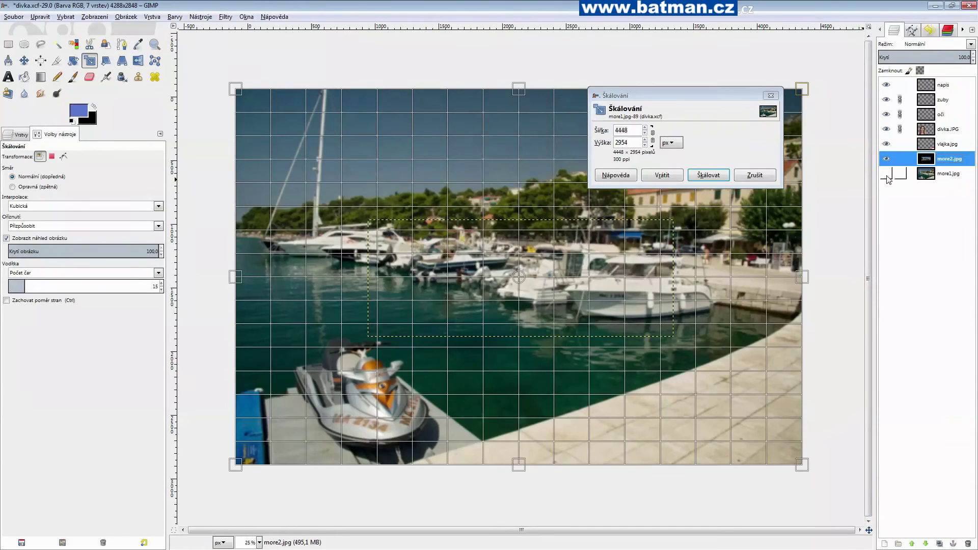
{"action": "left_click", "coordinate": [755, 176]}
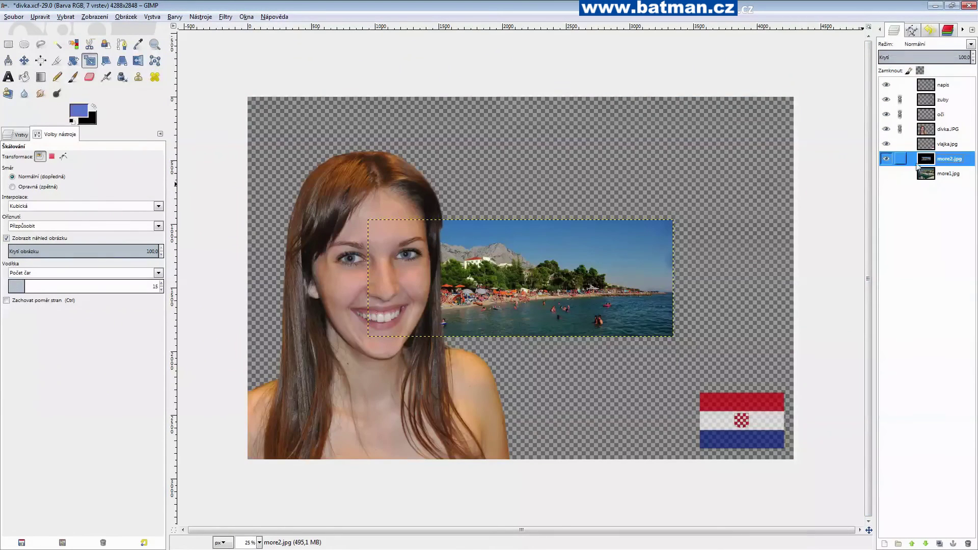
Enlarge more2.jpg proportionally and move it down behind the girl
{"action": "left_click", "coordinate": [655, 241]}
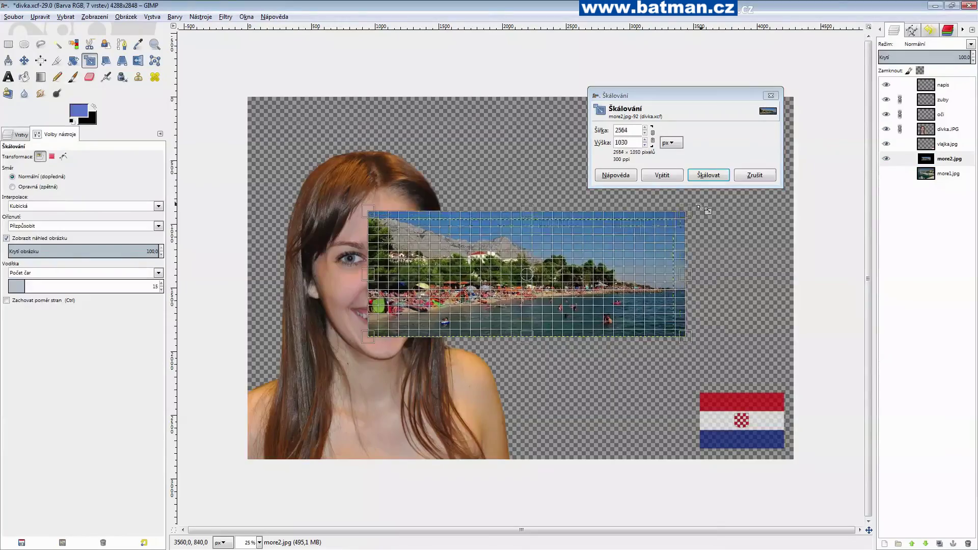
{"action": "mouse_move", "coordinate": [655, 241]}
{"action": "left_mouse_down"}
{"action": "mouse_move", "coordinate": [832, 125]}
{"action": "mouse_move", "coordinate": [938, 122]}
{"action": "left_mouse_up"}
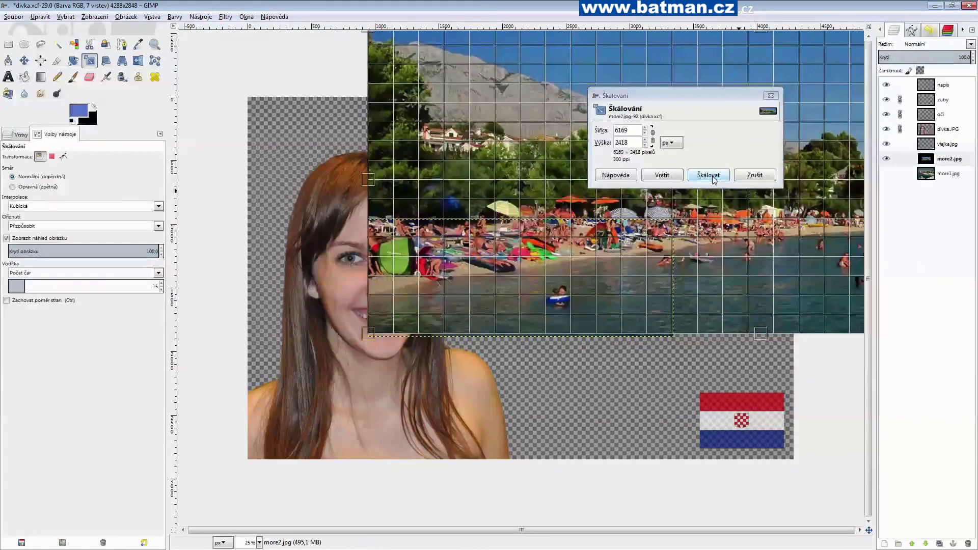
{"action": "left_click", "coordinate": [719, 179]}
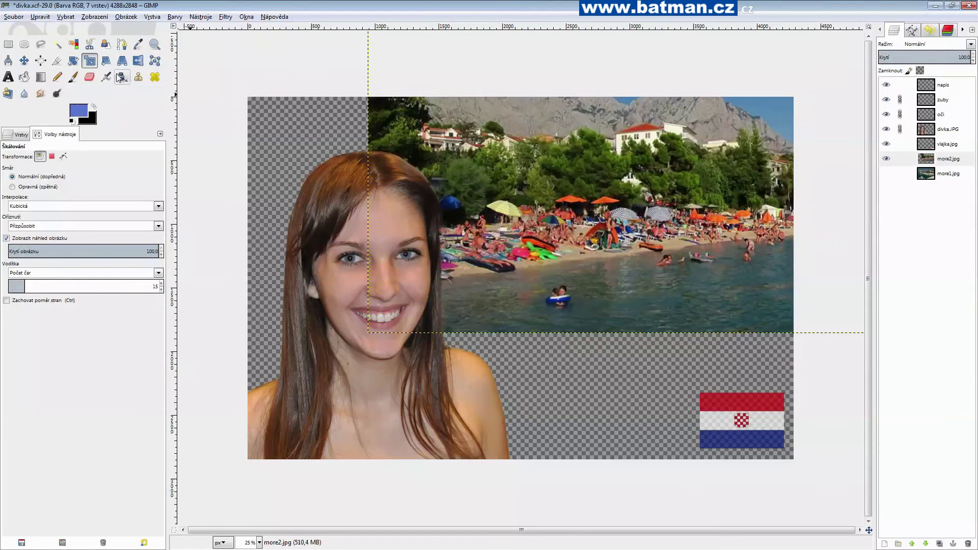
{"action": "left_click", "coordinate": [24, 60]}
{"action": "left_click_drag", "start_coordinate": [489, 164], "coordinate": [341, 295]}
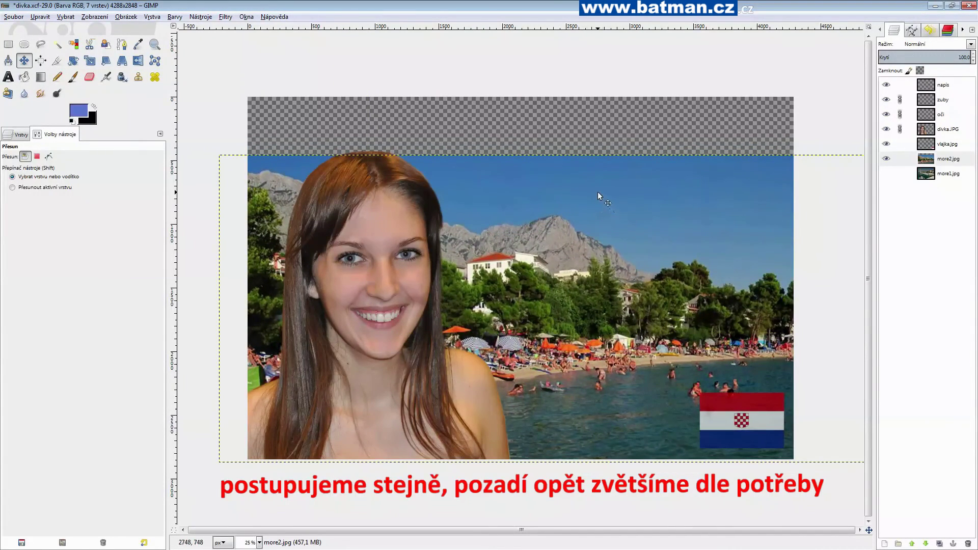
Enlarge the beach photo more2.jpg further so it covers the canvas
{"action": "scroll", "coordinate": [581, 203], "scroll_direction": "down", "scroll_amount": 3, "text": "ctrl"}
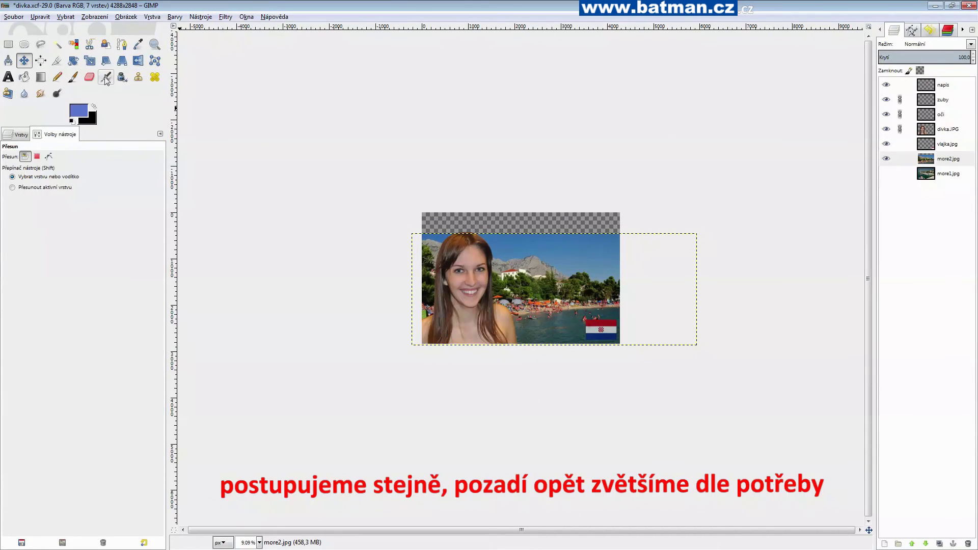
{"action": "left_click", "coordinate": [89, 61]}
{"action": "left_click", "coordinate": [652, 248]}
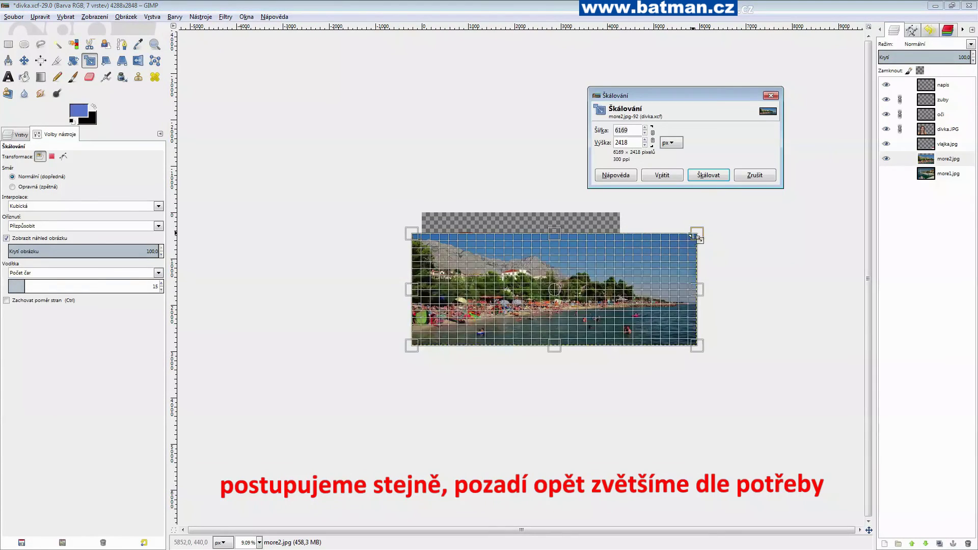
{"action": "left_click_drag", "start_coordinate": [696, 234], "coordinate": [743, 204], "text": "ctrl"}
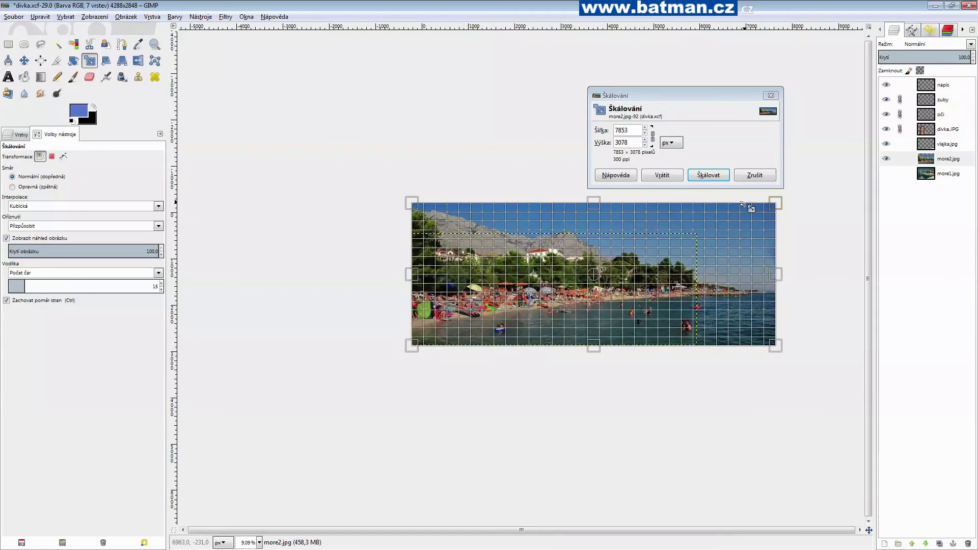
{"action": "left_click", "coordinate": [708, 175]}
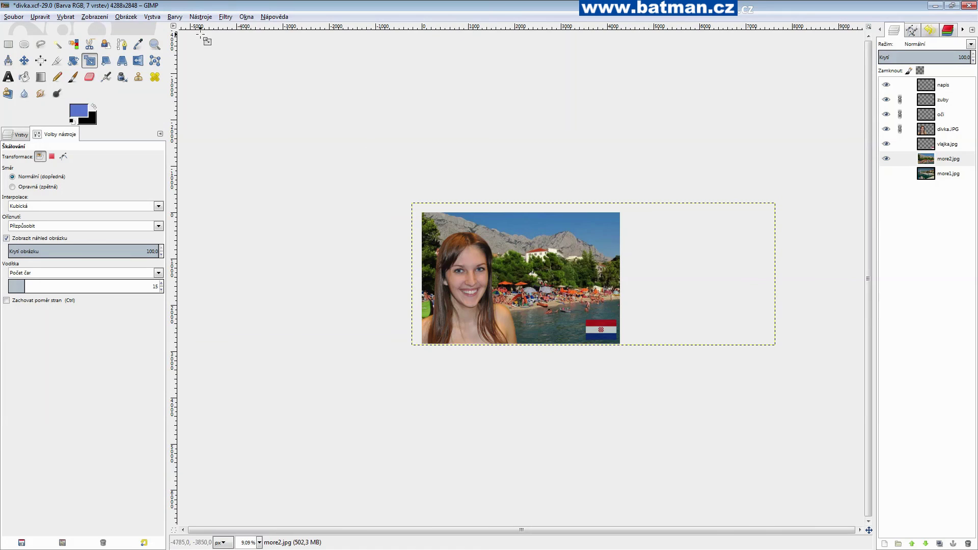
Shift the beach photo slightly left, undoing the last nudge
{"action": "left_click", "coordinate": [203, 18]}
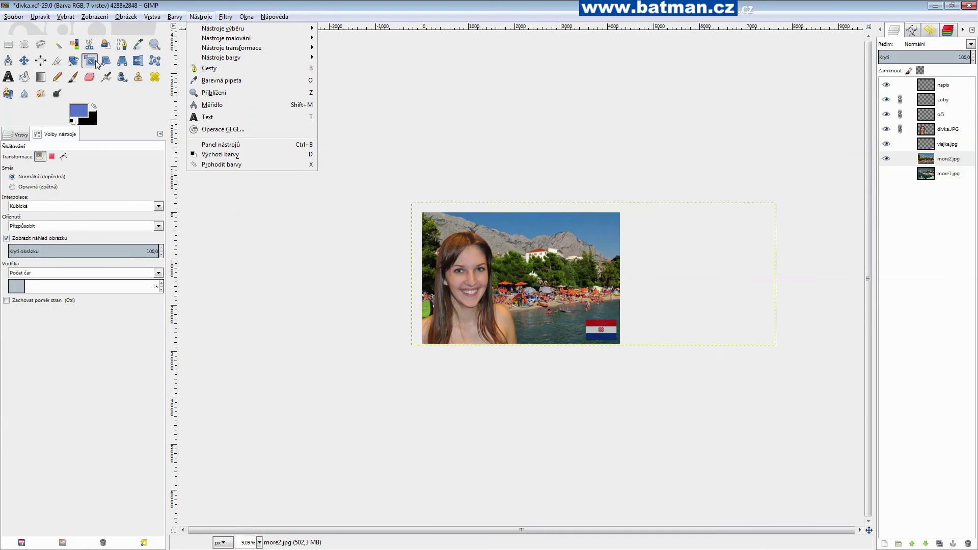
{"action": "left_click", "coordinate": [24, 60]}
{"action": "left_click_drag", "start_coordinate": [641, 241], "coordinate": [606, 242]}
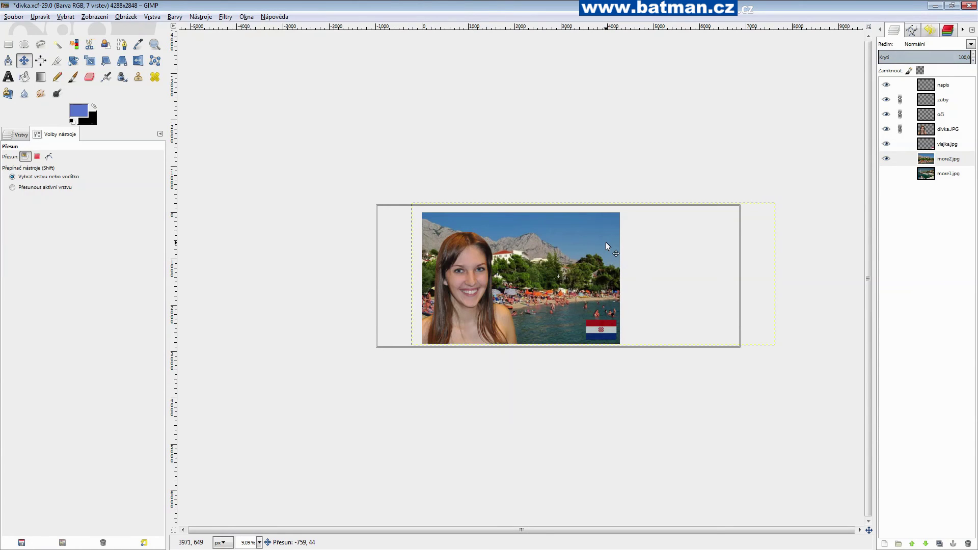
{"action": "left_click_drag", "start_coordinate": [606, 242], "coordinate": [602, 242]}
{"action": "key", "text": "ctrl+z"}
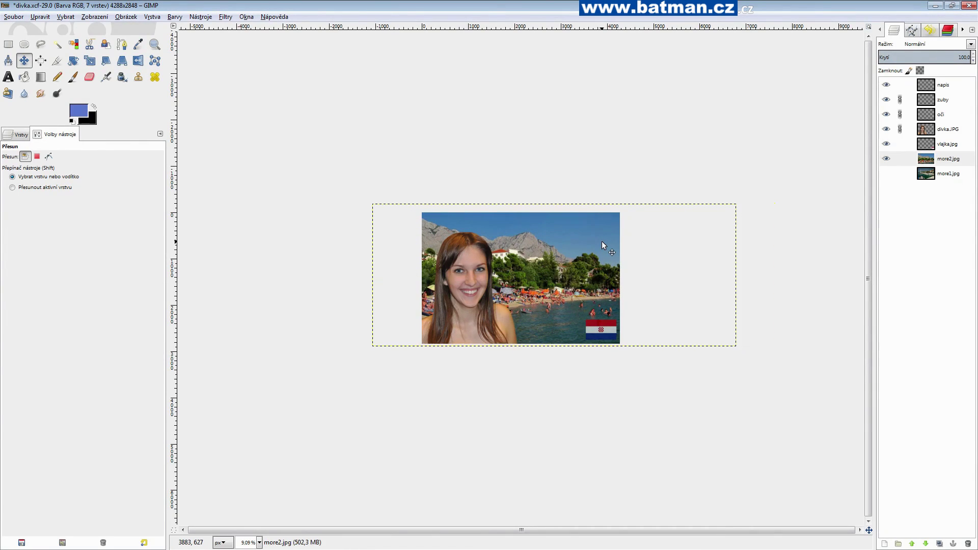
Trim the beach layer to the canvas with Layer to Image Size
{"action": "left_click", "coordinate": [201, 17]}
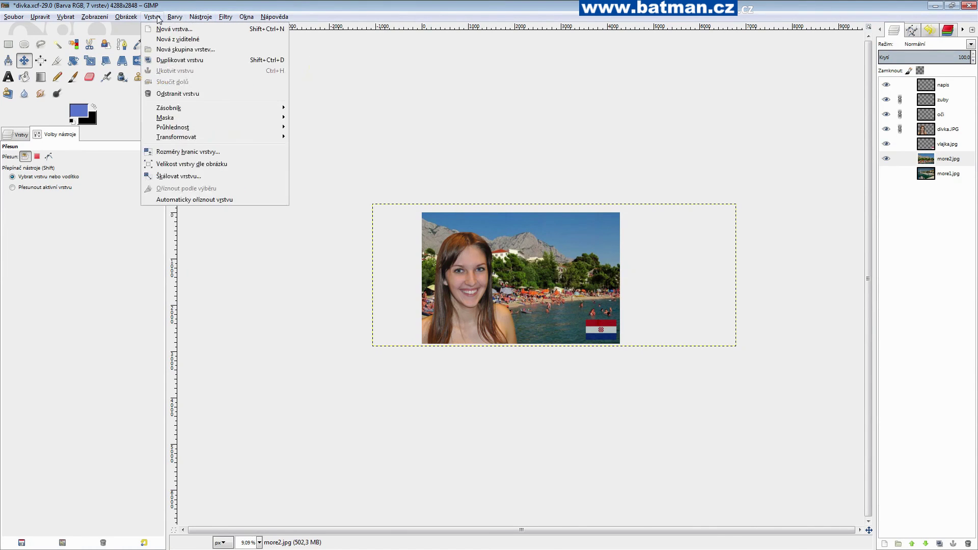
{"action": "left_click", "coordinate": [212, 163]}
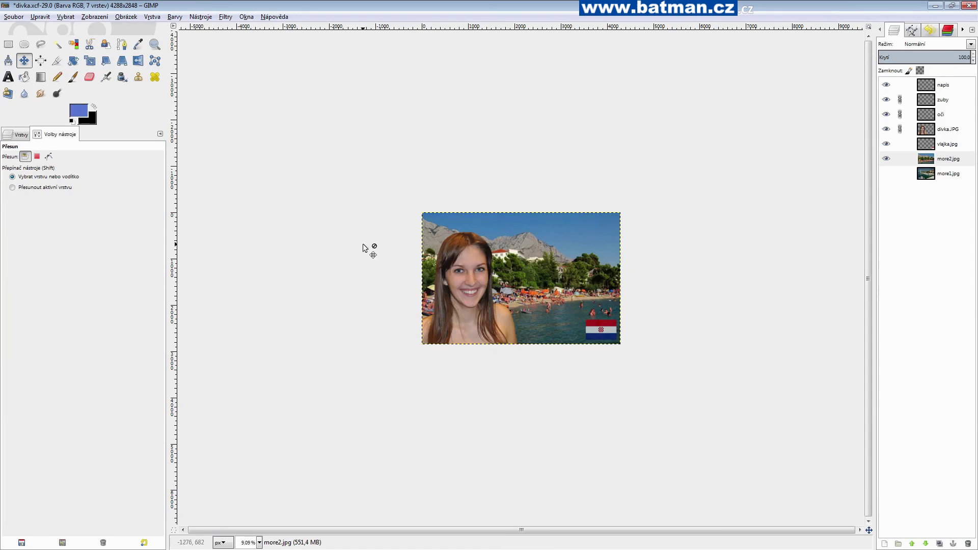
{"action": "scroll", "coordinate": [466, 319], "scroll_direction": "up", "scroll_amount": 1}
{"action": "scroll", "coordinate": [466, 306], "scroll_direction": "up", "scroll_amount": 2}
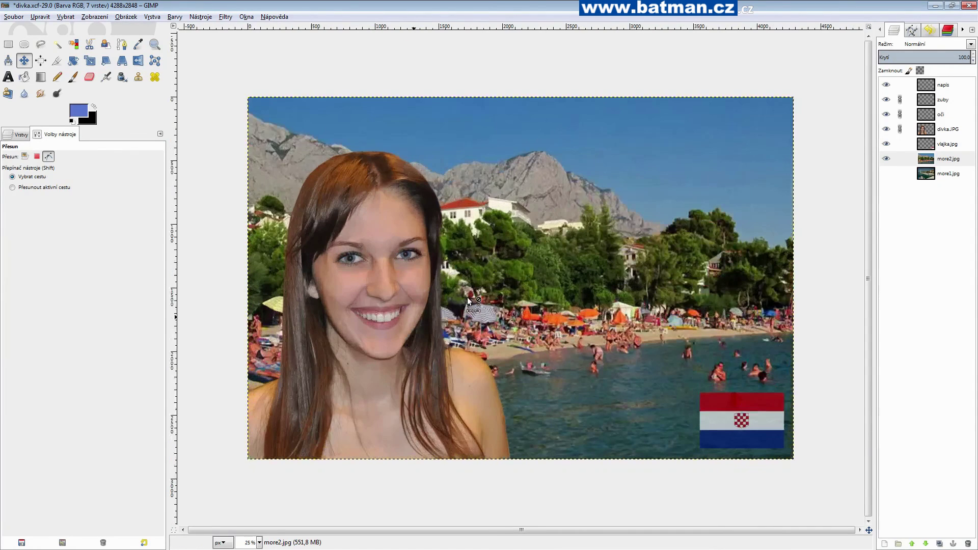
Brighten the beach photo slightly with a Curves adjustment
{"action": "left_click", "coordinate": [199, 17]}
{"action": "mouse_move", "coordinate": [174, 16]}
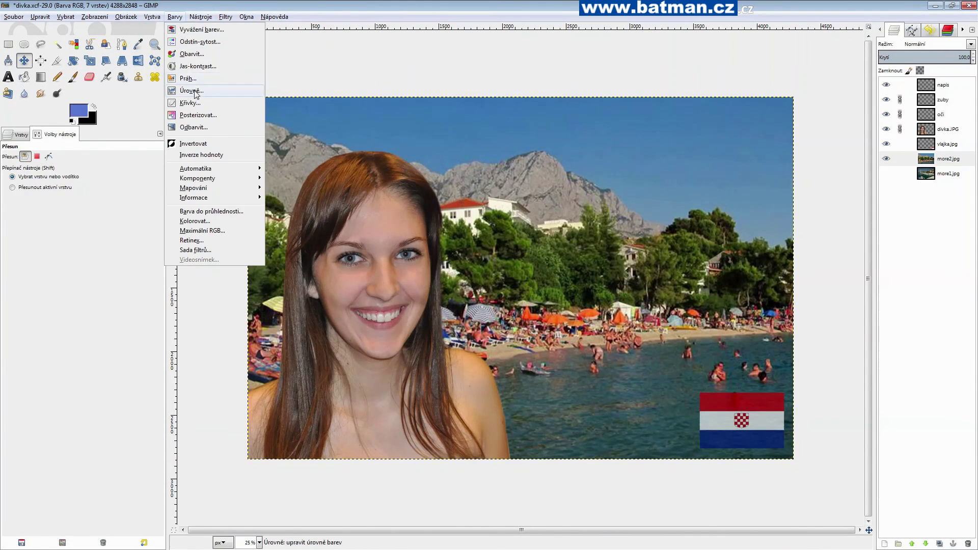
{"action": "left_click", "coordinate": [190, 102]}
{"action": "mouse_move", "coordinate": [208, 132]}
{"action": "left_mouse_down"}
{"action": "mouse_move", "coordinate": [206, 116]}
{"action": "mouse_move", "coordinate": [205, 129]}
{"action": "left_mouse_up"}
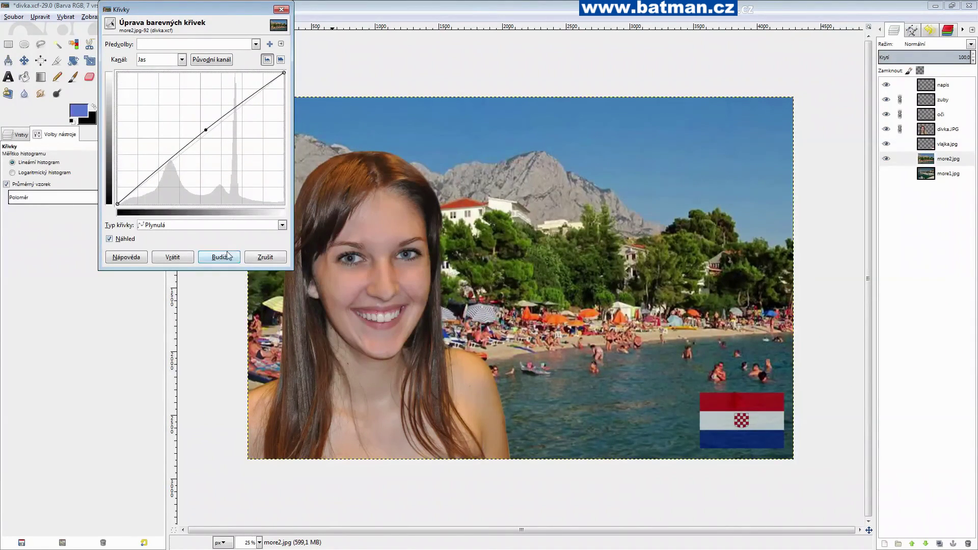
{"action": "left_click", "coordinate": [219, 256]}
Blur the beach layer with a Gaussian blur of radius 11
{"action": "left_click", "coordinate": [200, 17]}
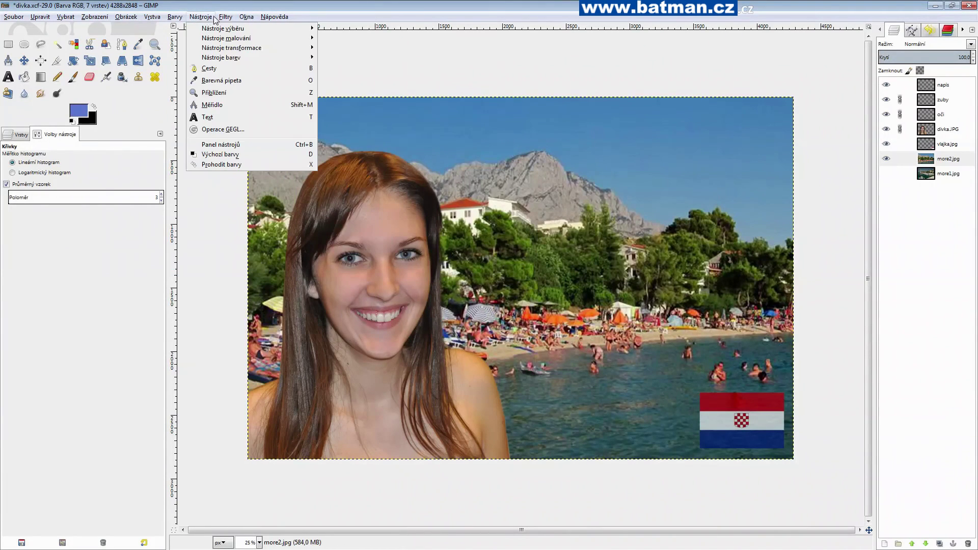
{"action": "mouse_move", "coordinate": [244, 75]}
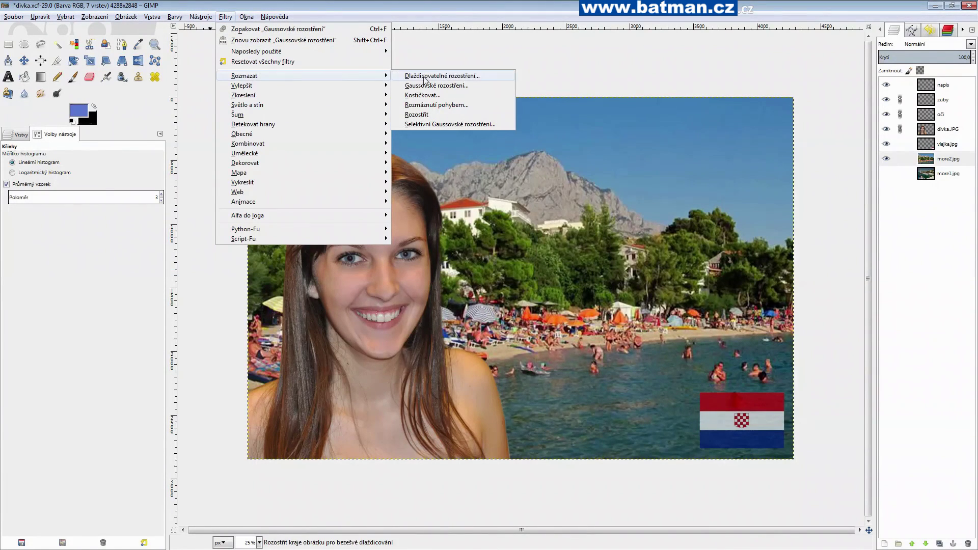
{"action": "left_click", "coordinate": [428, 85]}
{"action": "left_click_drag", "start_coordinate": [494, 176], "coordinate": [685, 149]}
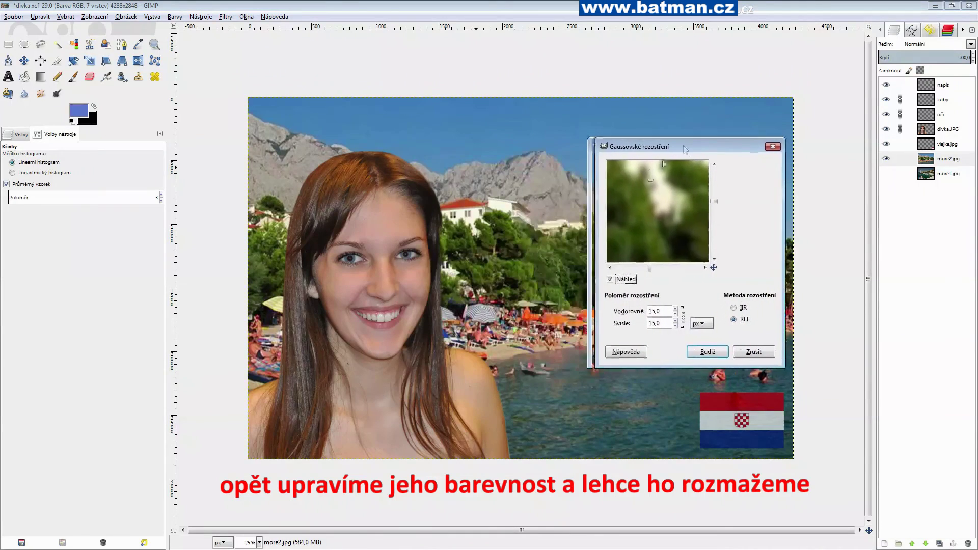
{"action": "scroll", "coordinate": [675, 312], "scroll_direction": "down", "scroll_amount": 4}
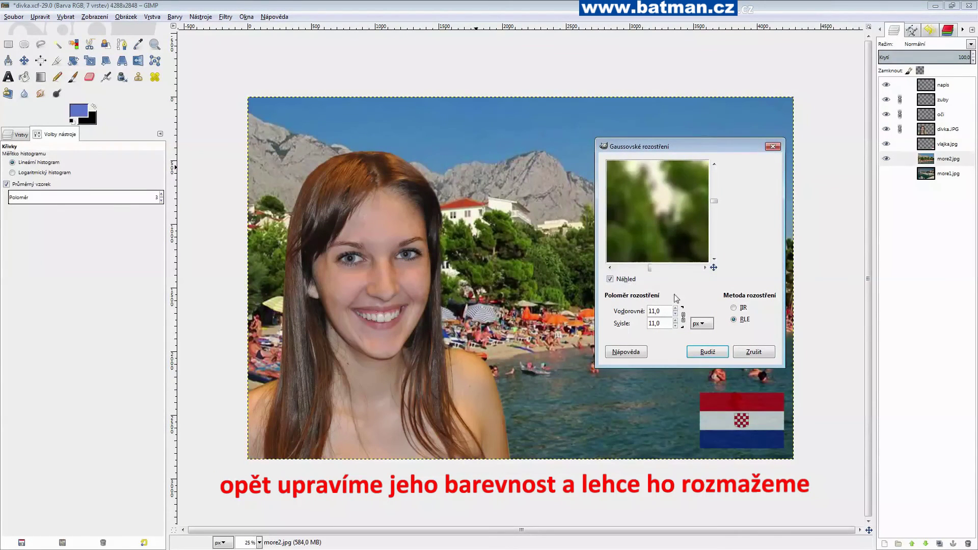
{"action": "left_click_drag", "start_coordinate": [675, 244], "coordinate": [668, 219]}
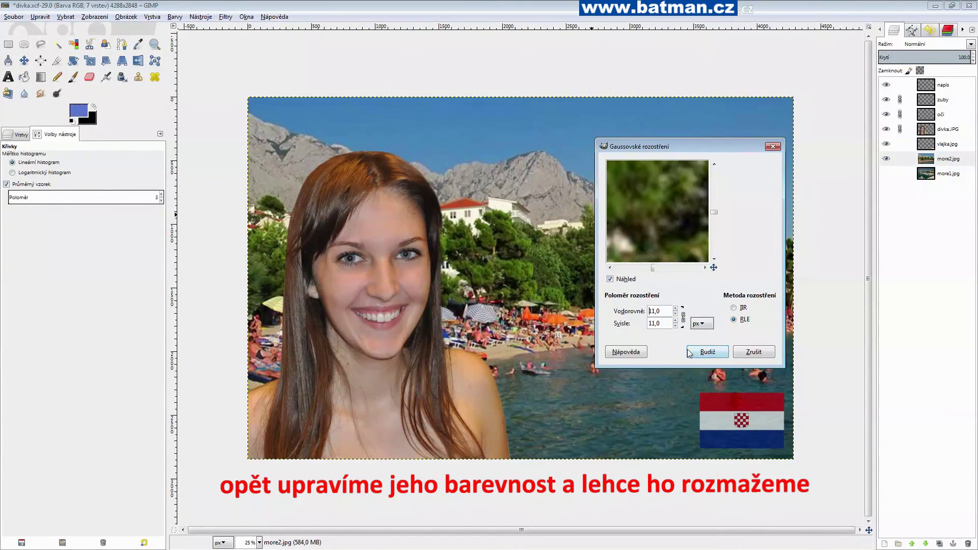
{"action": "left_click", "coordinate": [689, 353]}
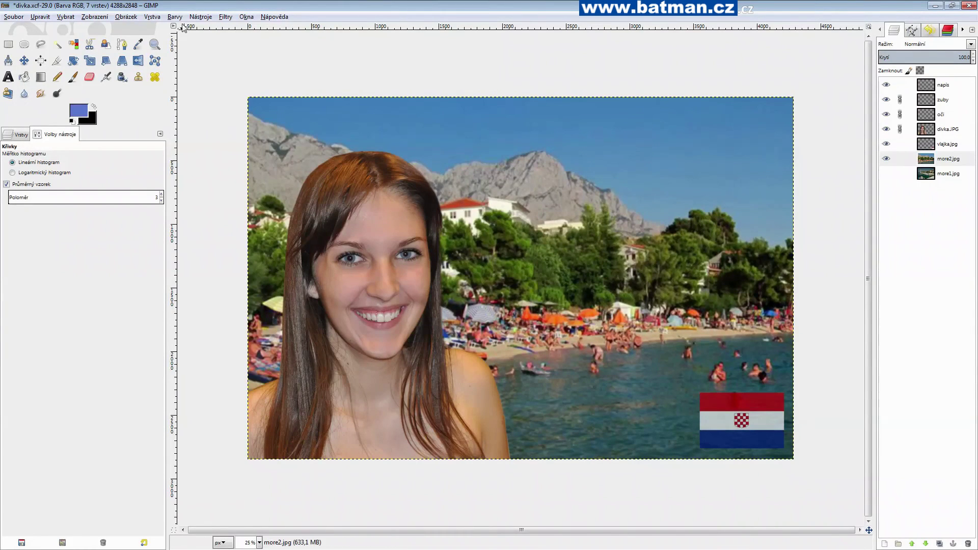
{"action": "left_click", "coordinate": [158, 18]}
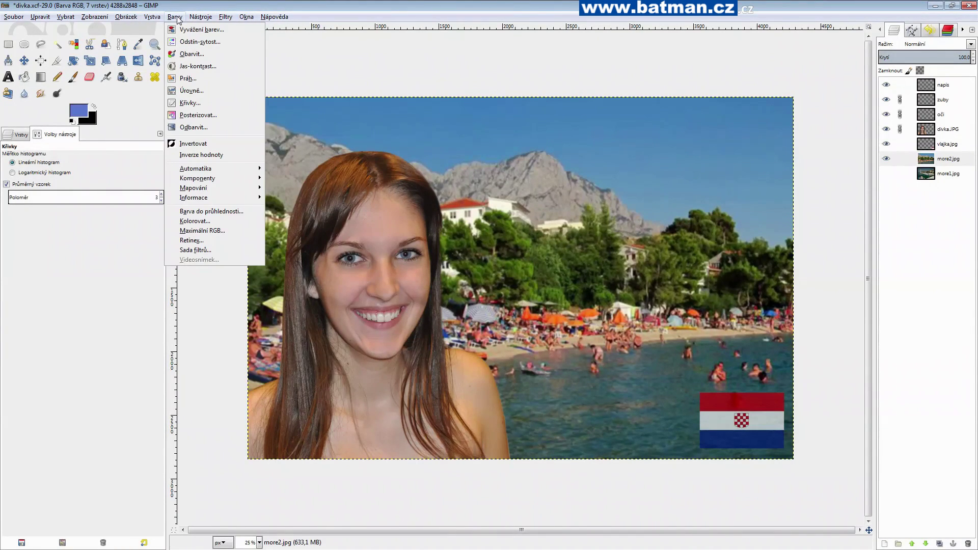
Try a hue shift on the beach photo in Hue-Saturation, then discard it
{"action": "left_click", "coordinate": [213, 43]}
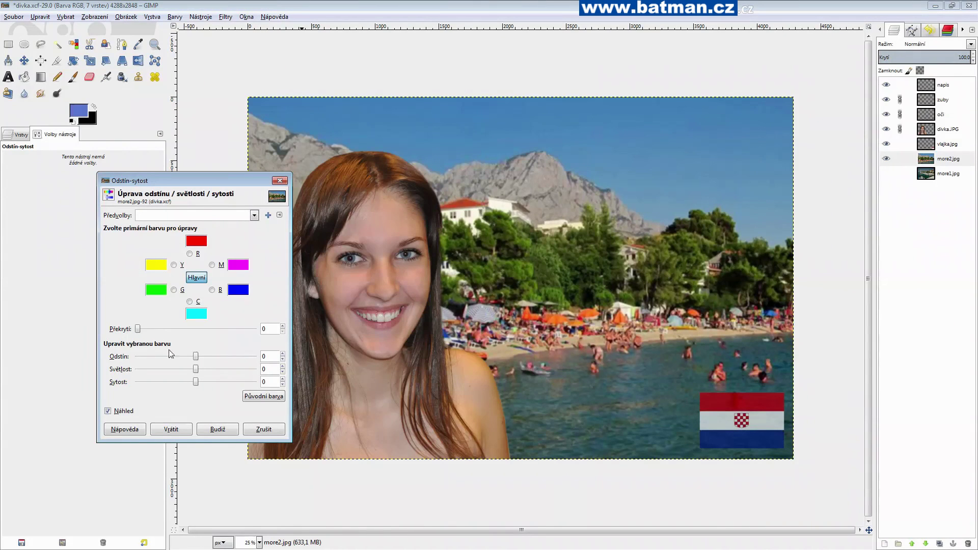
{"action": "left_click_drag", "start_coordinate": [196, 357], "coordinate": [199, 360]}
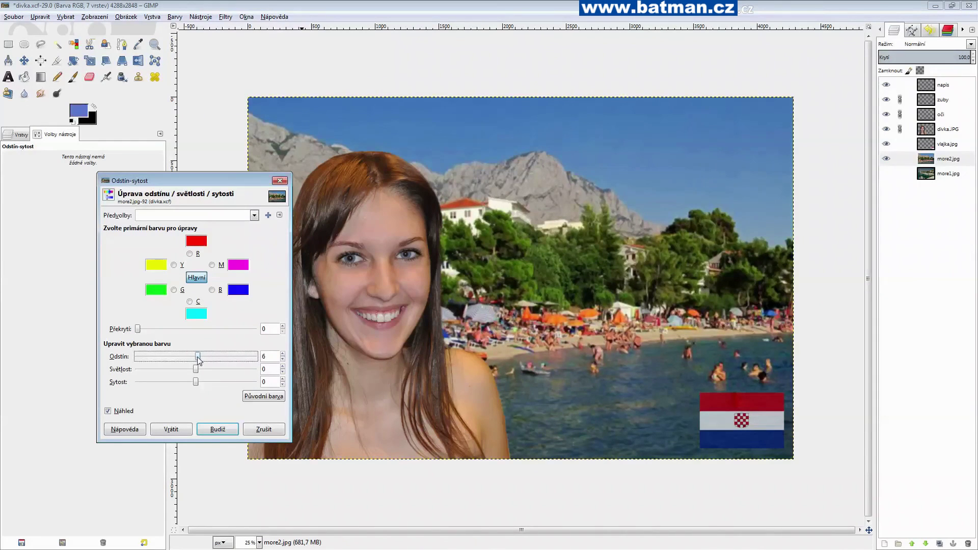
{"action": "left_click", "coordinate": [265, 429]}
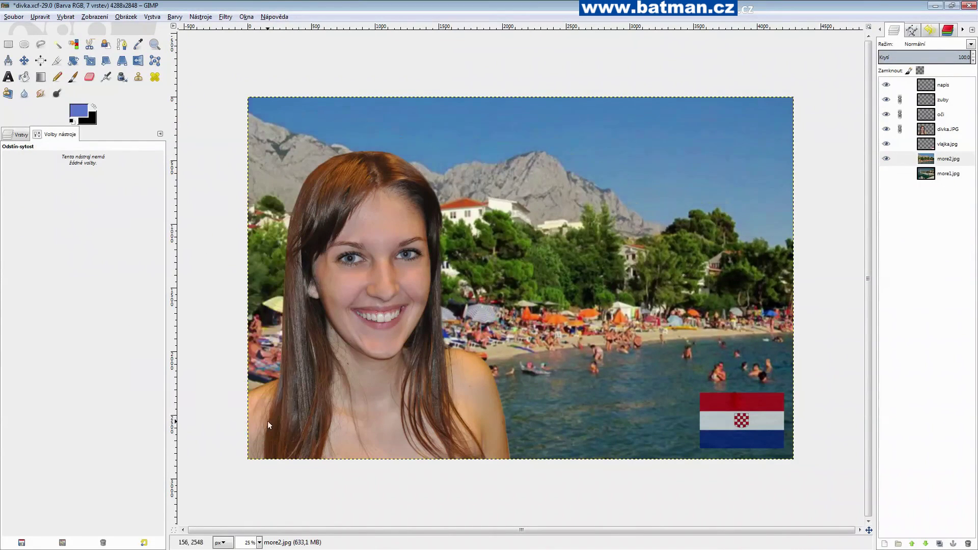
Set the beach layer's midtone colour balance to Cyan-Red -2 and Yellow-Blue -20
{"action": "left_click", "coordinate": [175, 16]}
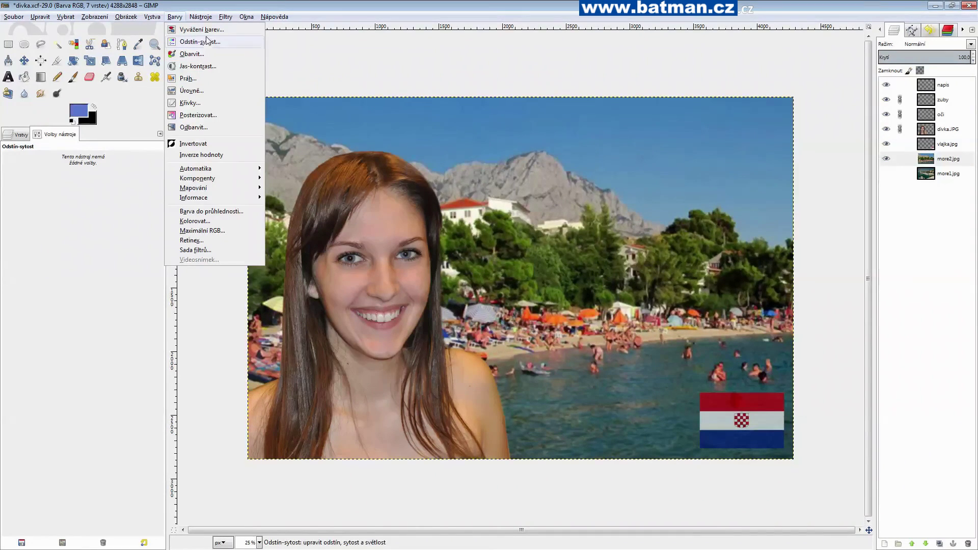
{"action": "left_click", "coordinate": [204, 29]}
{"action": "left_click_drag", "start_coordinate": [201, 118], "coordinate": [198, 117]}
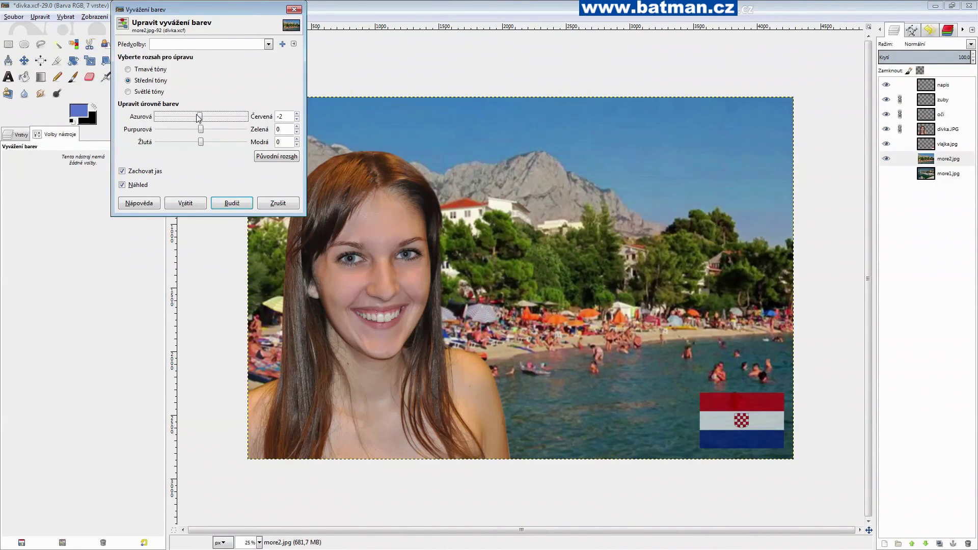
{"action": "left_click", "coordinate": [199, 143]}
{"action": "left_click_drag", "start_coordinate": [199, 147], "coordinate": [190, 149]}
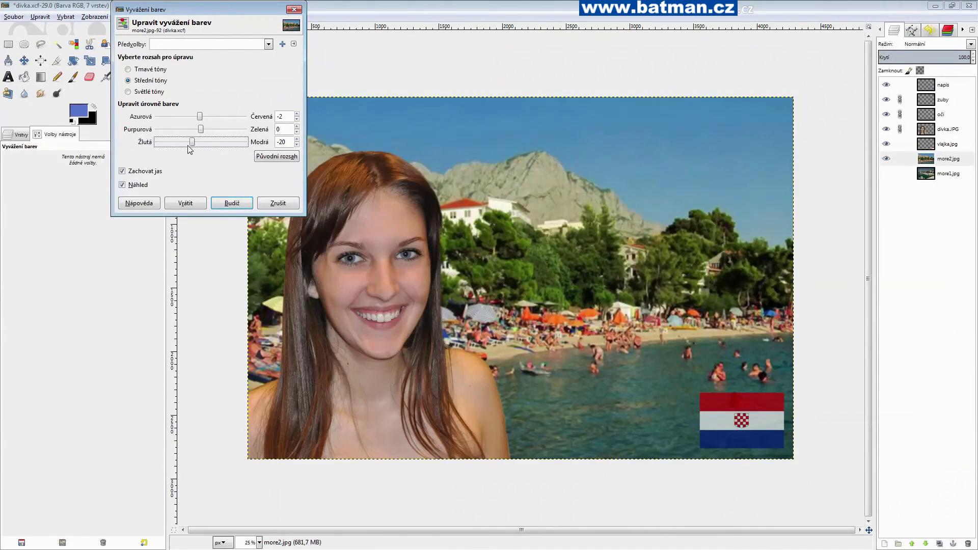
{"action": "left_click", "coordinate": [244, 202]}
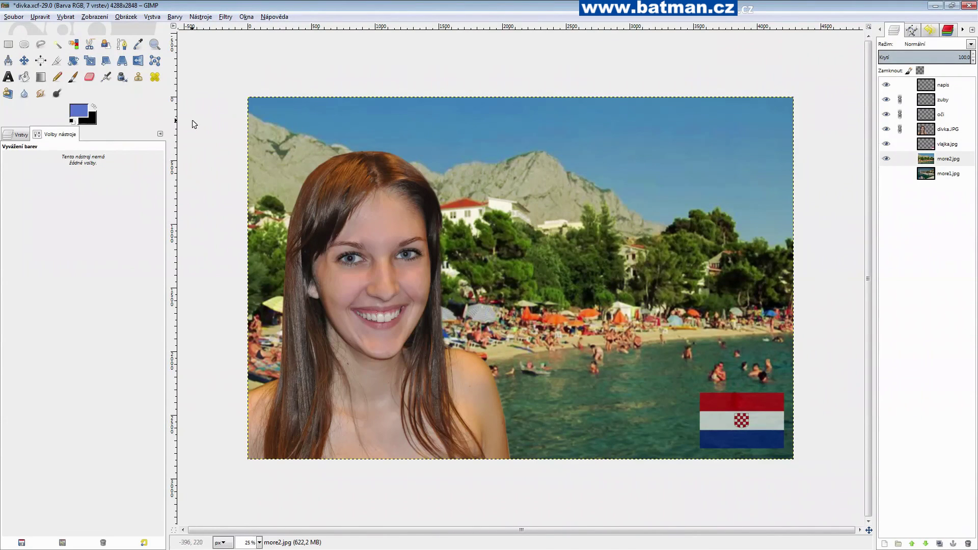
{"action": "left_click", "coordinate": [40, 17]}
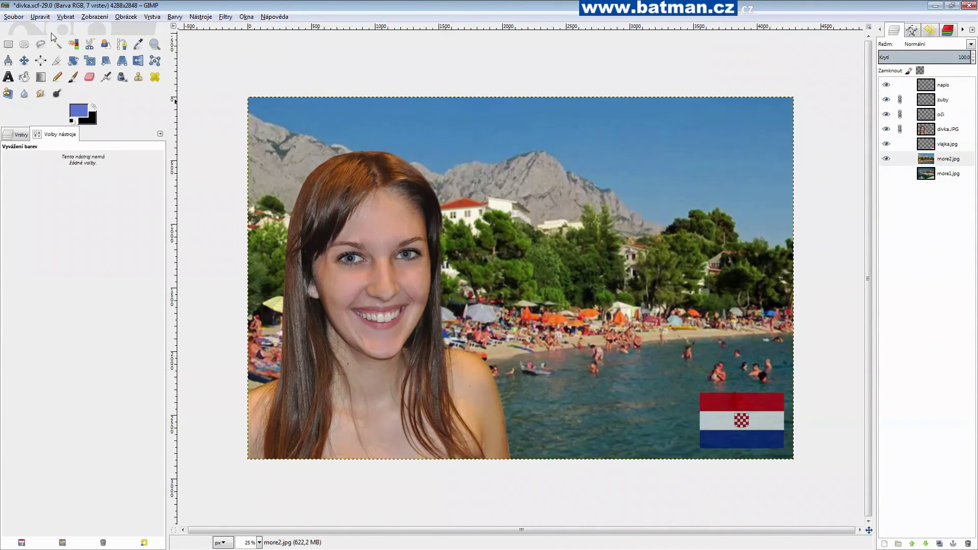
Export the beach version as divka3.jpg at JPEG quality 90
{"action": "left_click", "coordinate": [14, 17]}
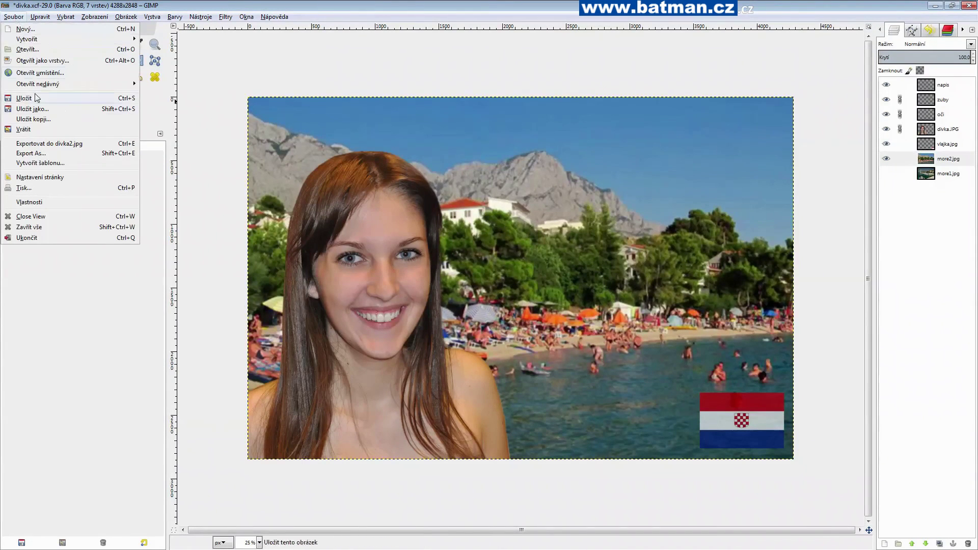
{"action": "left_click", "coordinate": [31, 153]}
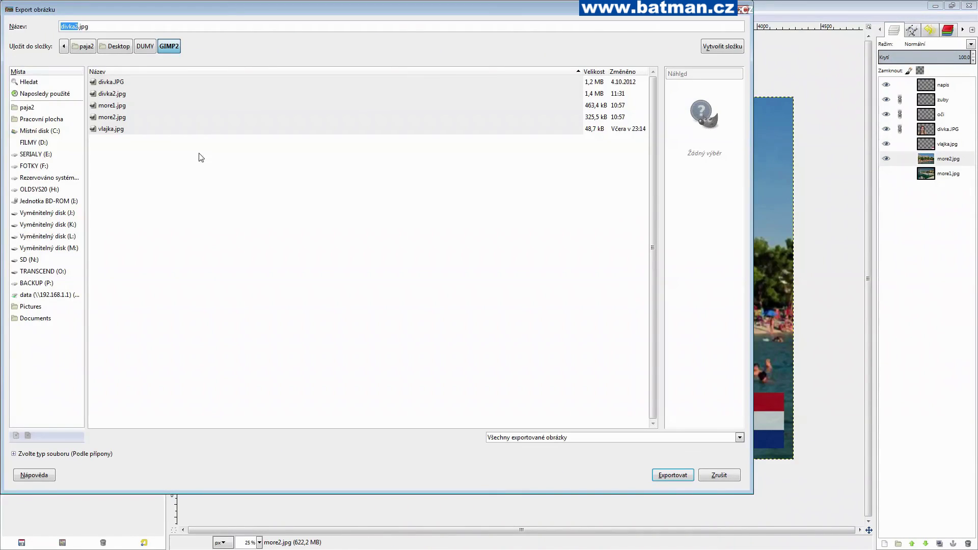
{"action": "left_click", "coordinate": [79, 27]}
{"action": "key", "text": "Return"}
{"action": "left_click", "coordinate": [496, 331]}
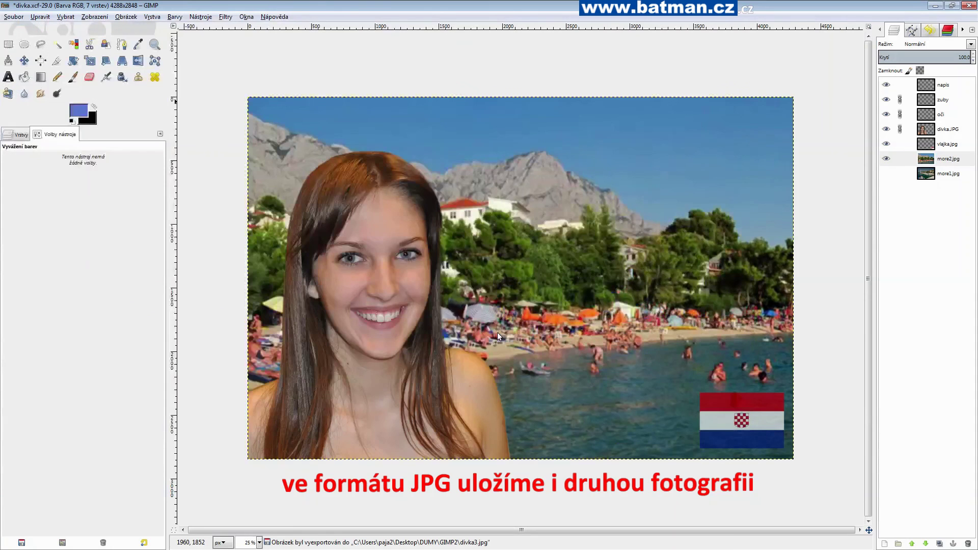